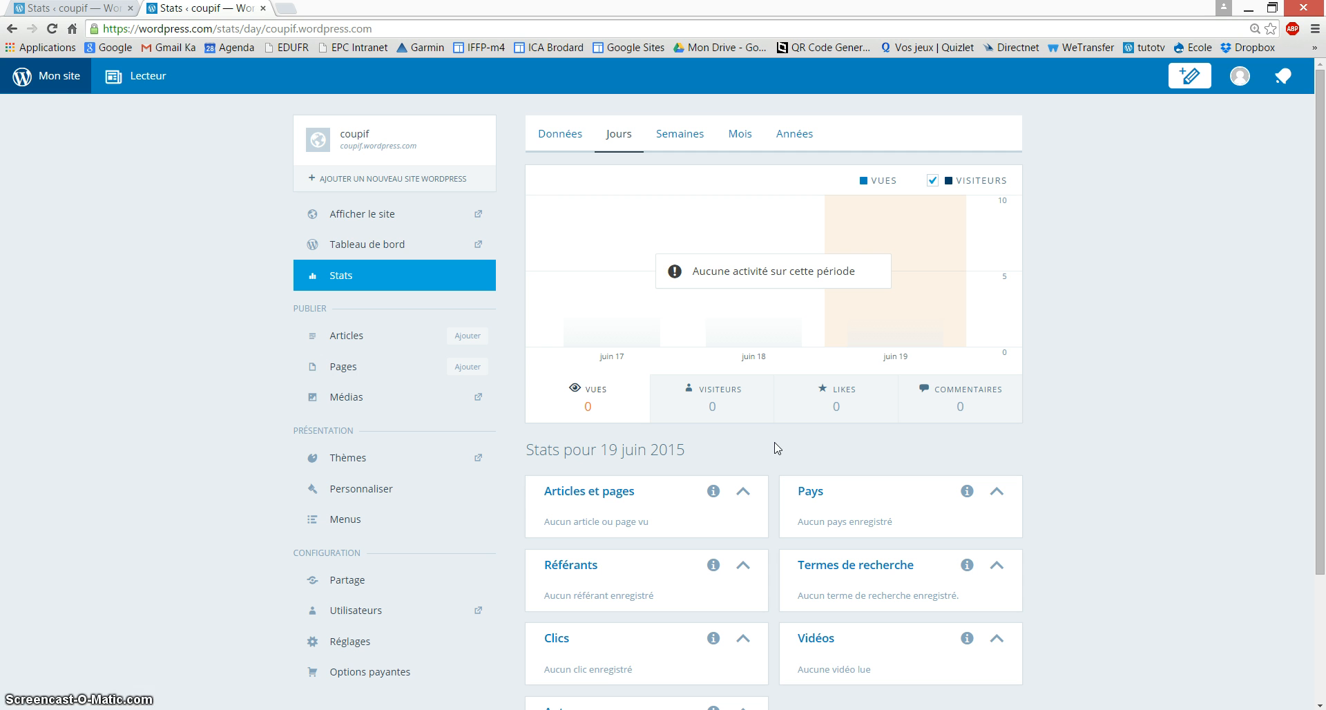
Step: Show the coupif site's daily (Jours) stats for 19 June 2015
{"action": "left_click", "coordinate": [58, 77]}
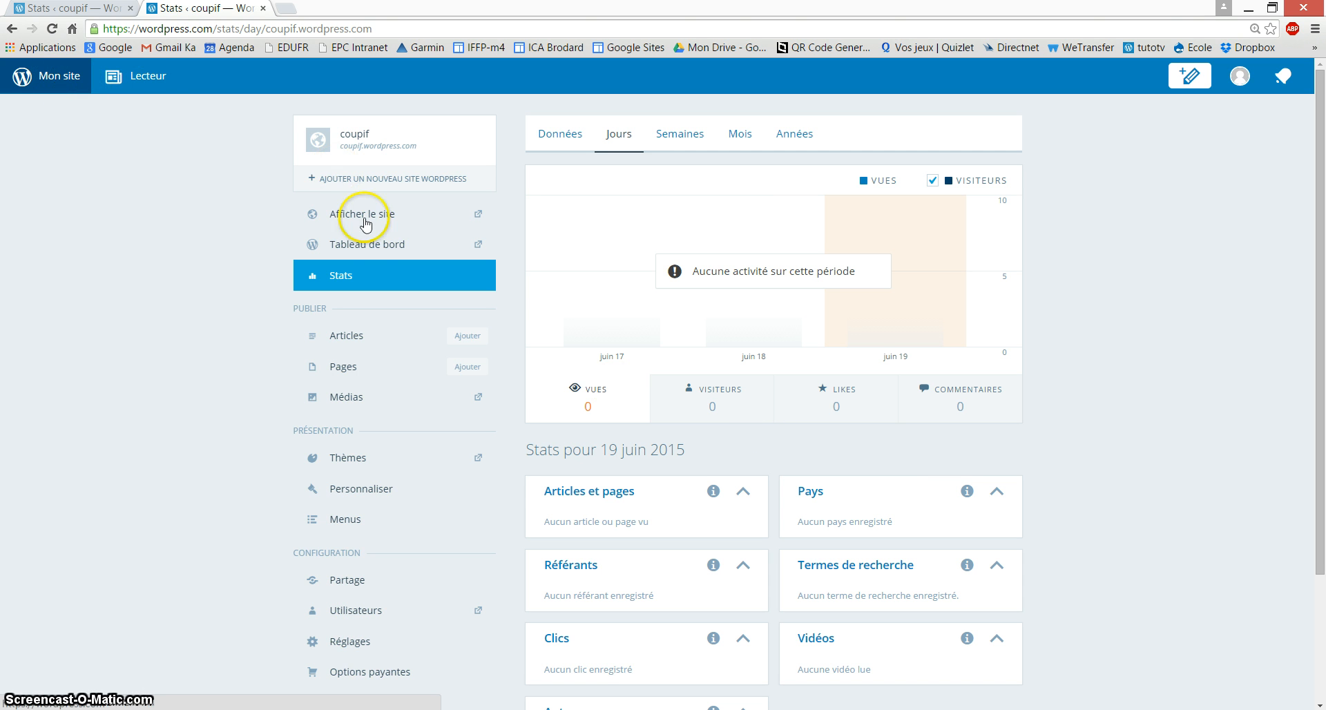
Step: Go from the coupif admin dashboard to Apparence > Personnaliser, previewing the Boardwalk theme
{"action": "left_click", "coordinate": [370, 246]}
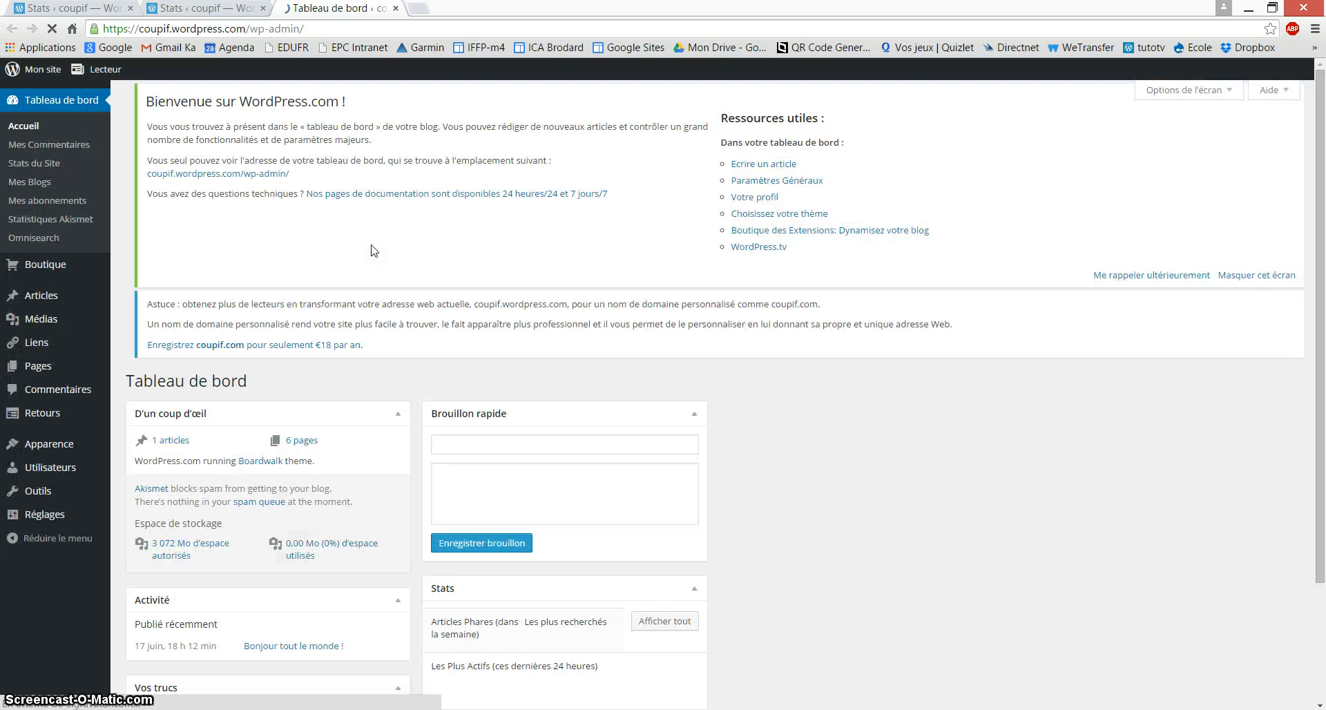
{"action": "mouse_move", "coordinate": [47, 451]}
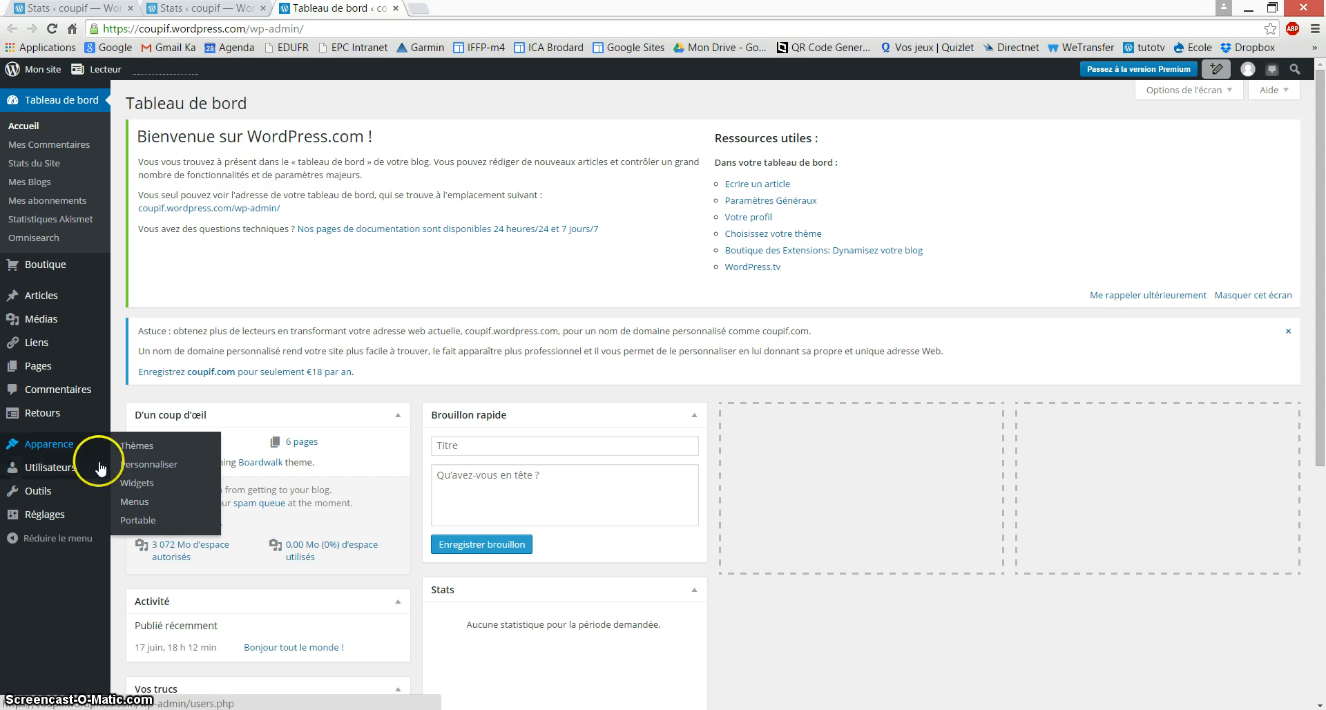
{"action": "left_click", "coordinate": [163, 473]}
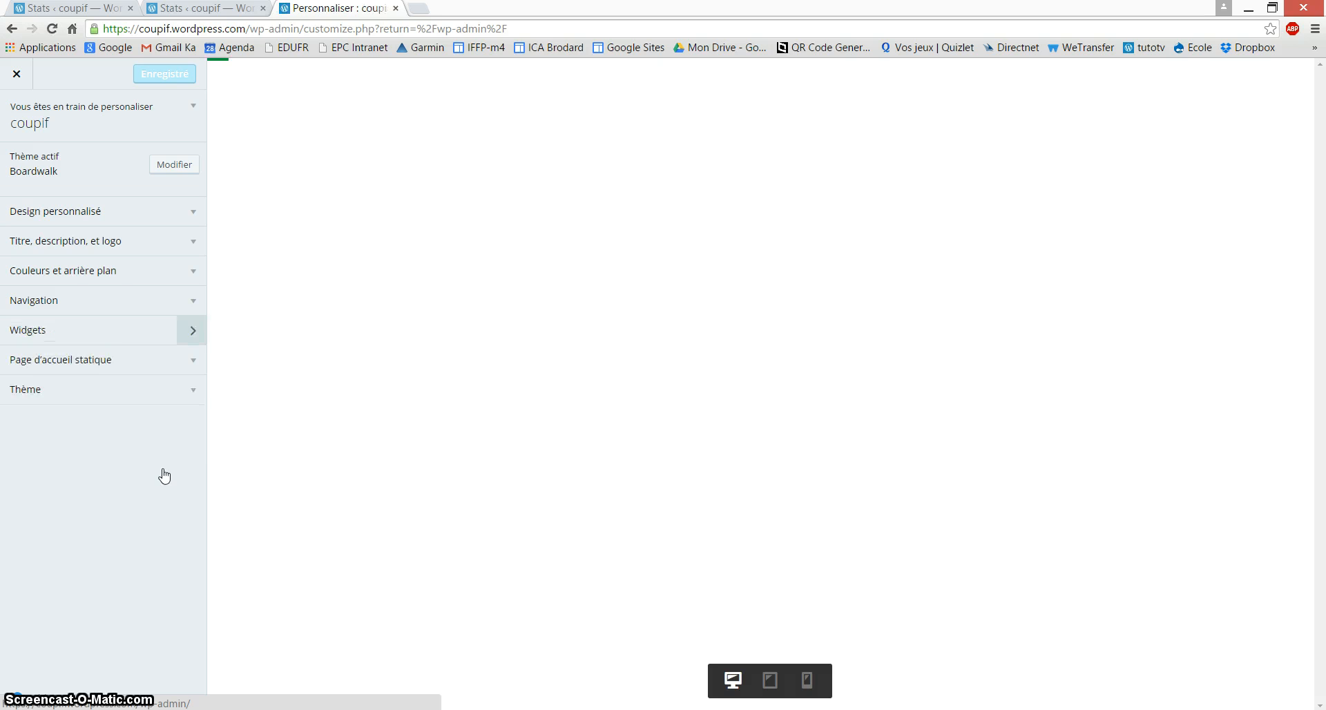
{"action": "left_click", "coordinate": [99, 221]}
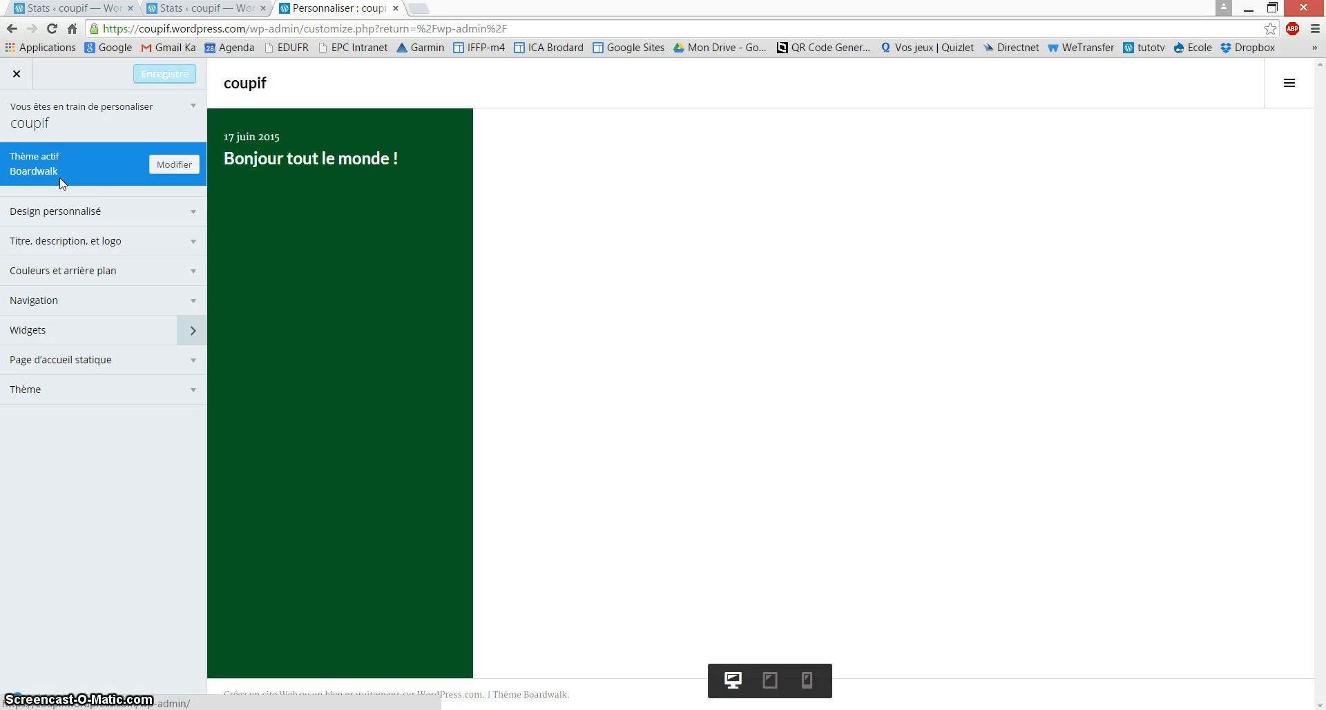
Step: Browse the available themes and preview coupif with the Snaps theme
{"action": "left_click", "coordinate": [179, 169]}
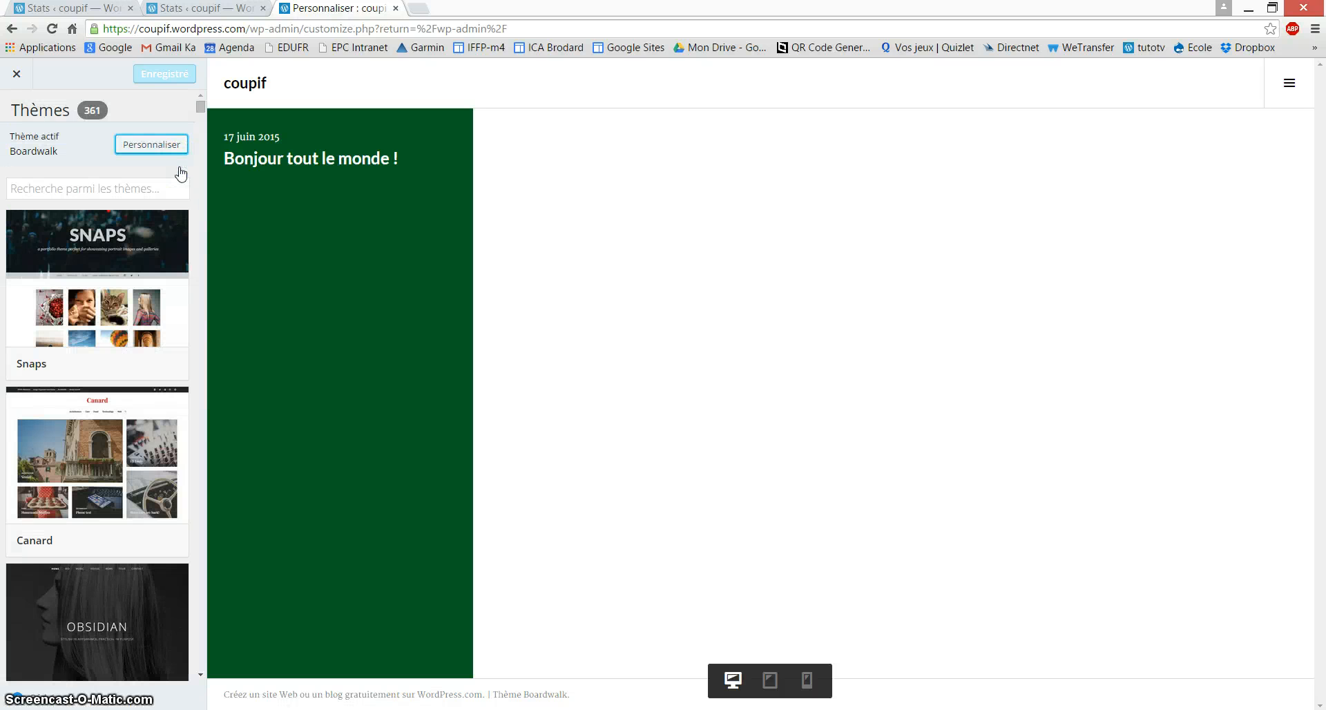
{"action": "mouse_move", "coordinate": [134, 434]}
{"action": "scroll", "coordinate": [133, 435], "scroll_direction": "down", "scroll_amount": 8}
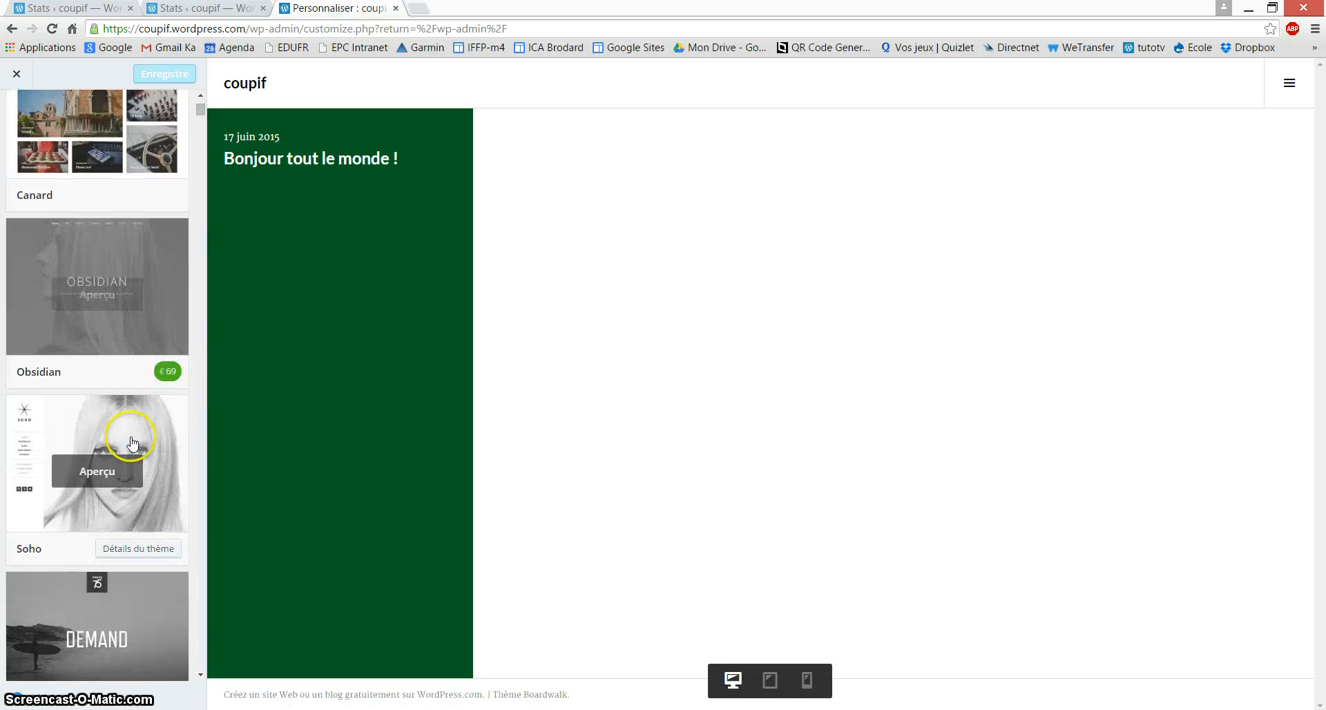
{"action": "scroll", "coordinate": [133, 443], "scroll_direction": "down", "scroll_amount": 15}
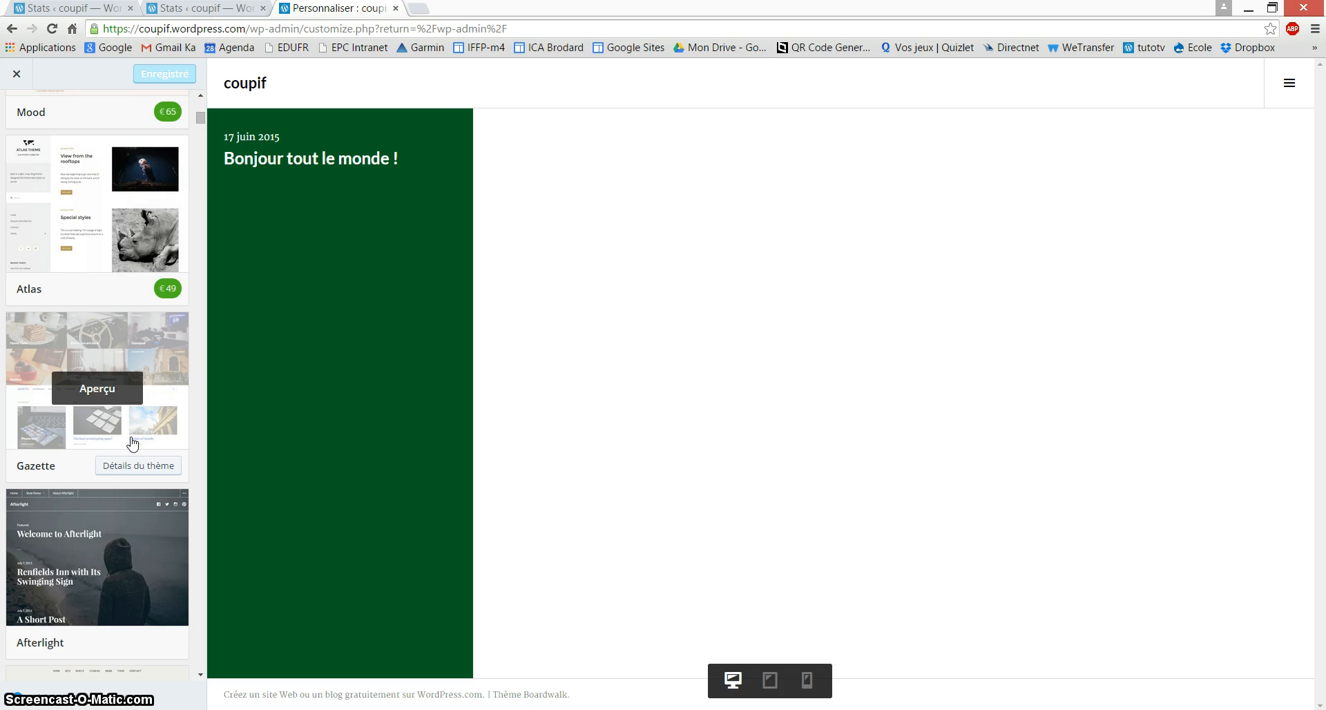
{"action": "scroll", "coordinate": [133, 444], "scroll_direction": "up", "scroll_amount": 15}
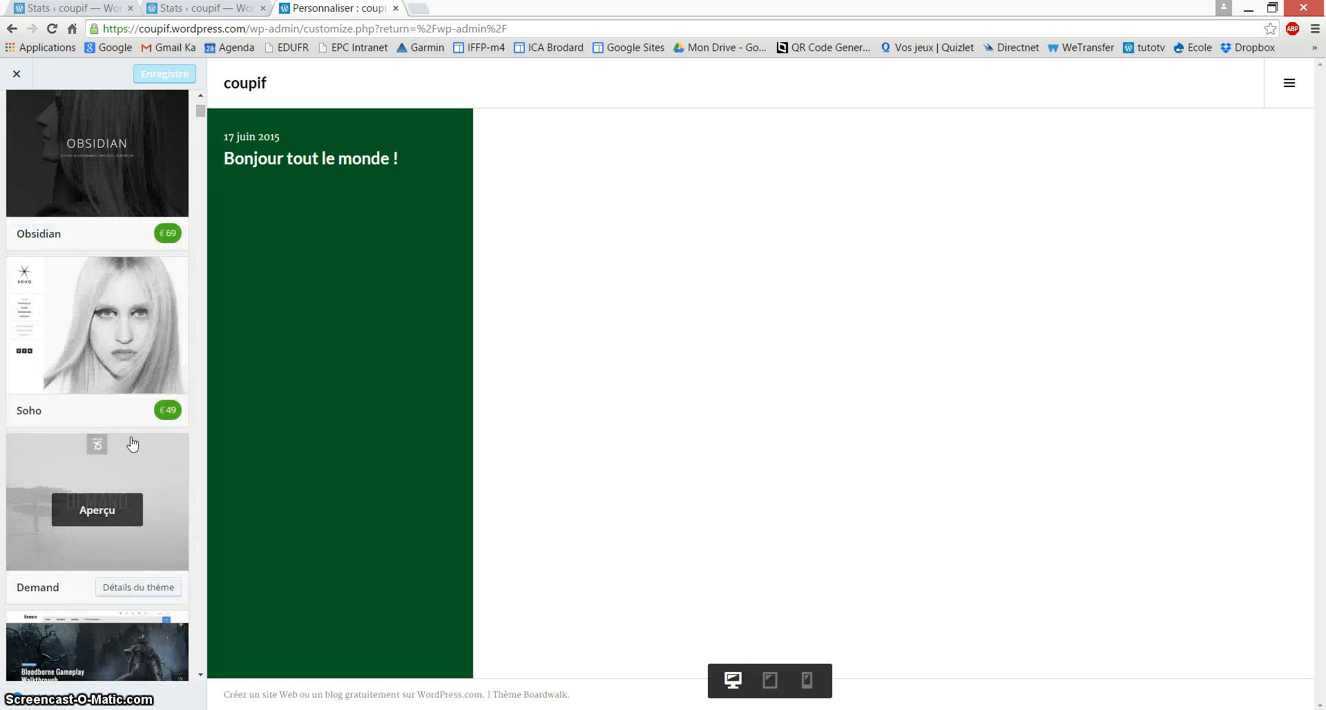
{"action": "scroll", "coordinate": [134, 444], "scroll_direction": "up", "scroll_amount": 8}
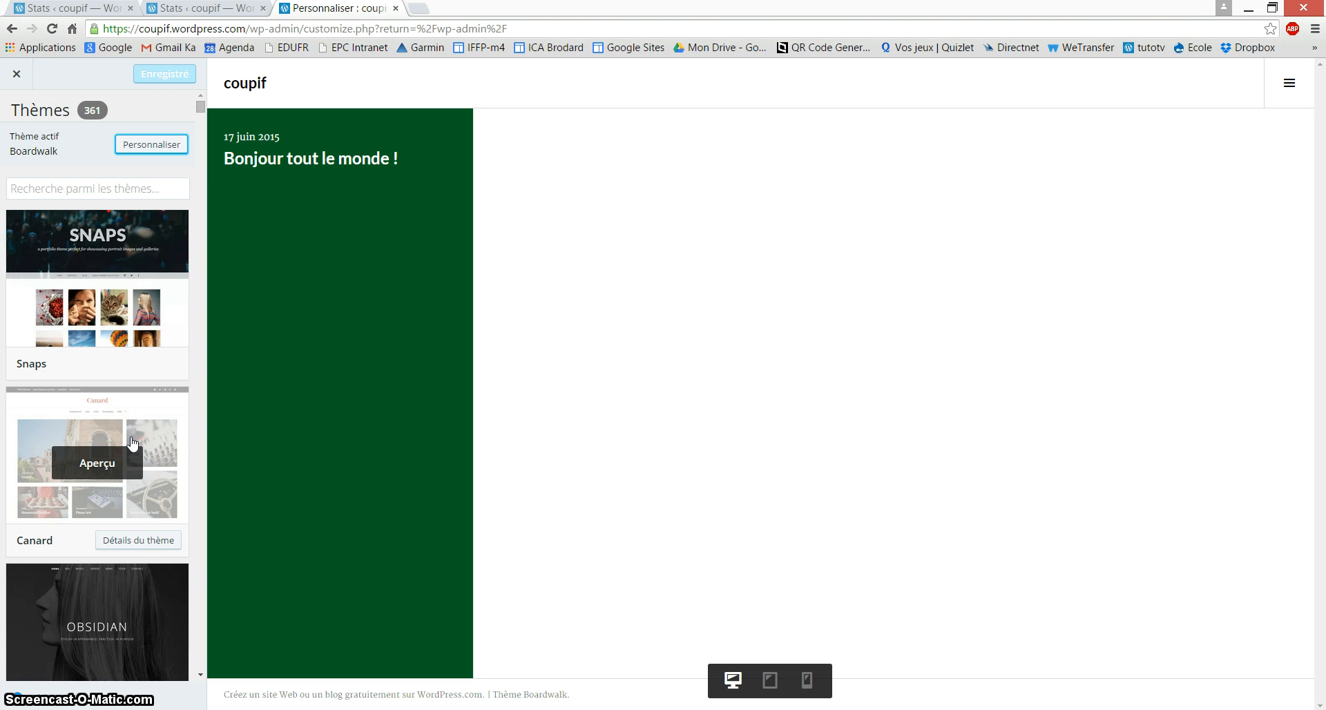
{"action": "left_click", "coordinate": [105, 255]}
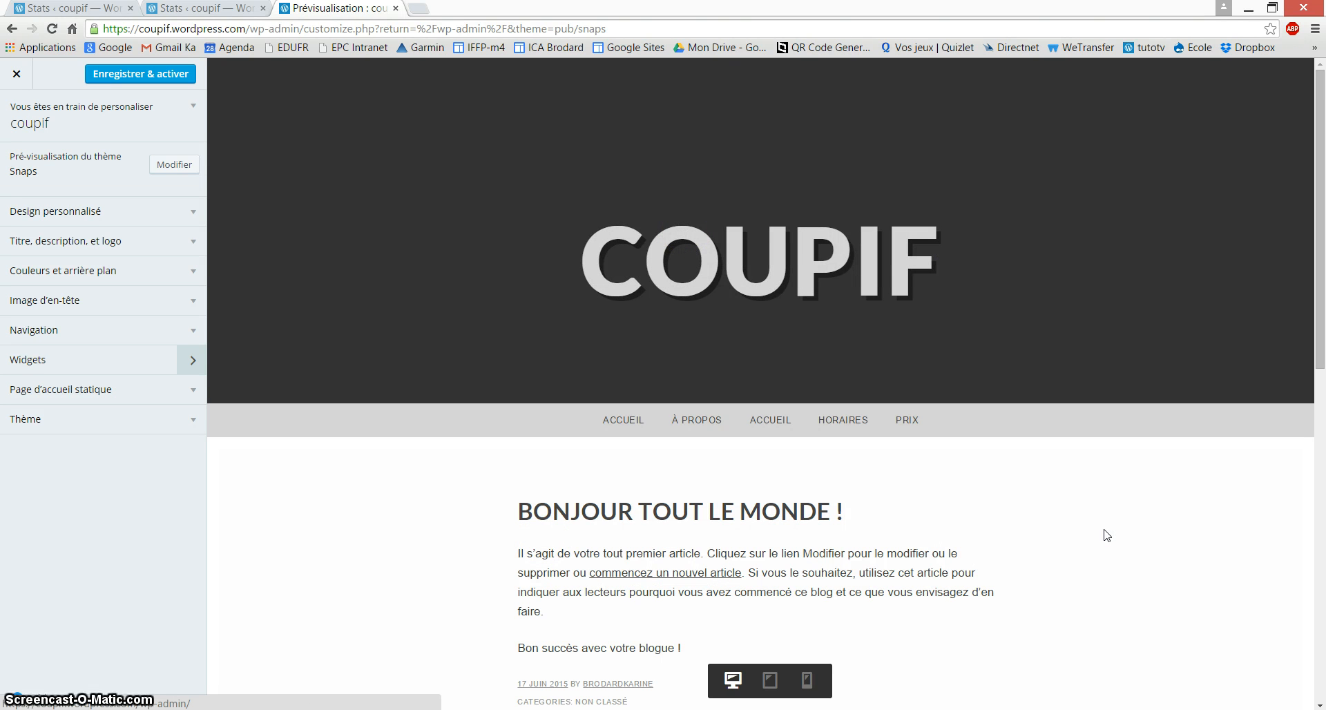
{"action": "left_click", "coordinate": [195, 214]}
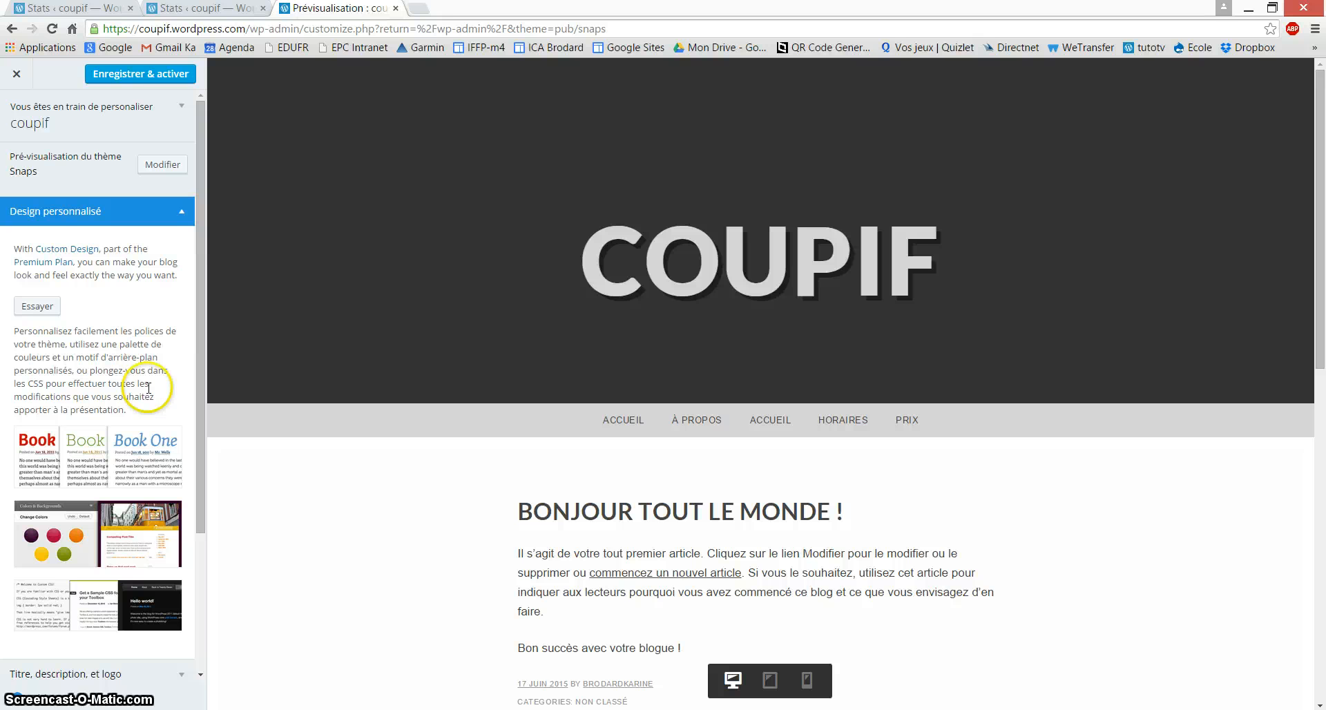
{"action": "scroll", "coordinate": [127, 459], "scroll_direction": "down", "scroll_amount": 3}
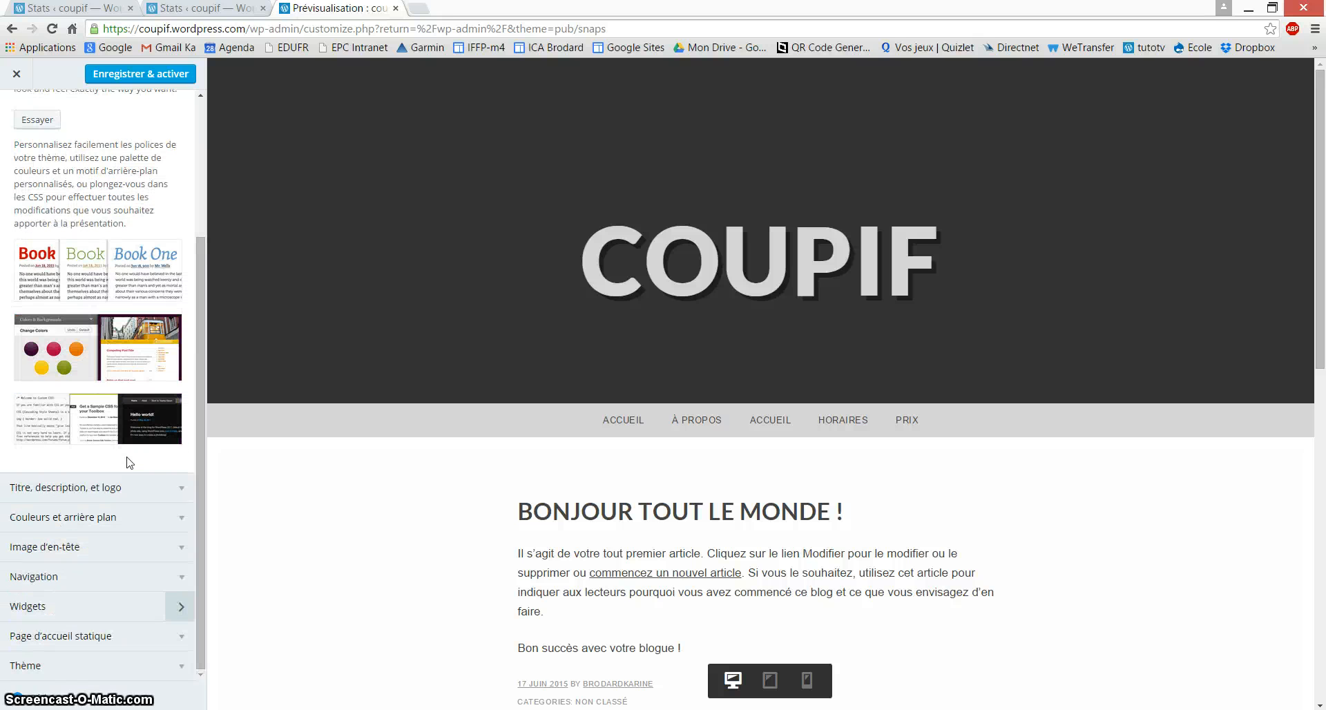
{"action": "scroll", "coordinate": [128, 460], "scroll_direction": "up", "scroll_amount": 3}
{"action": "left_click", "coordinate": [43, 314]}
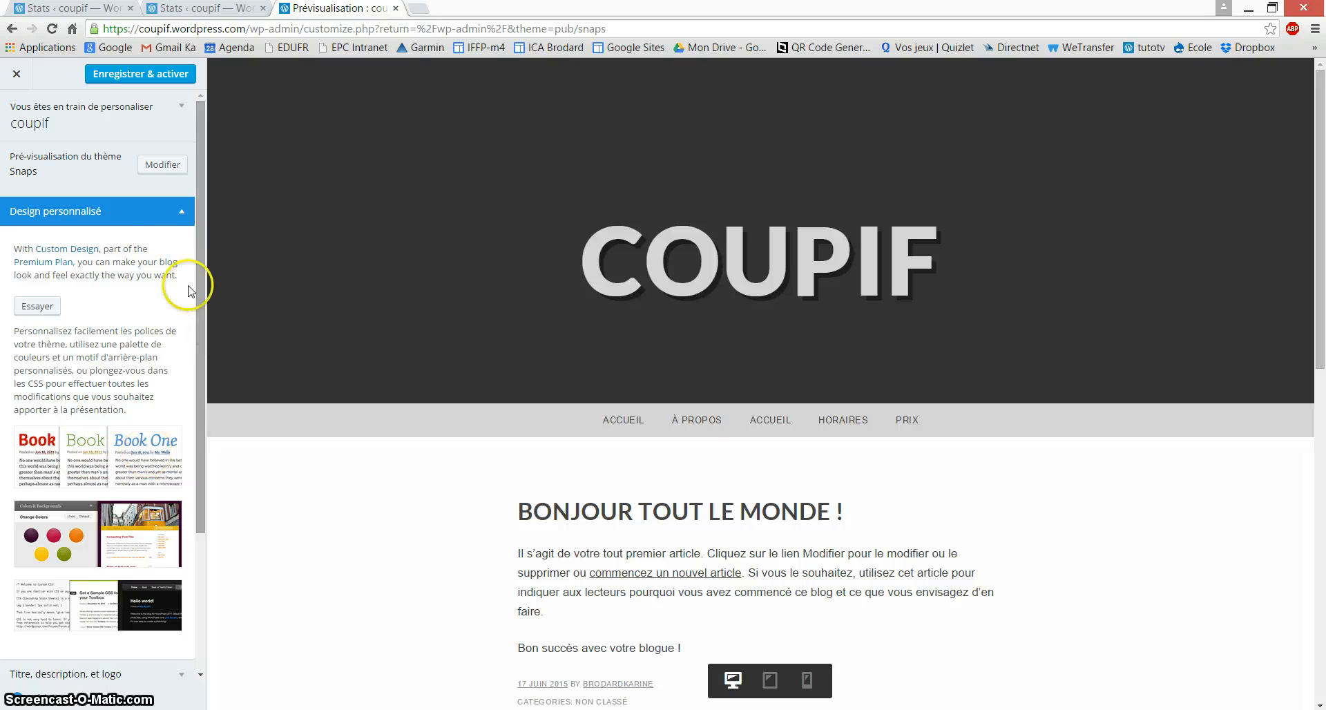
{"action": "left_click", "coordinate": [176, 213]}
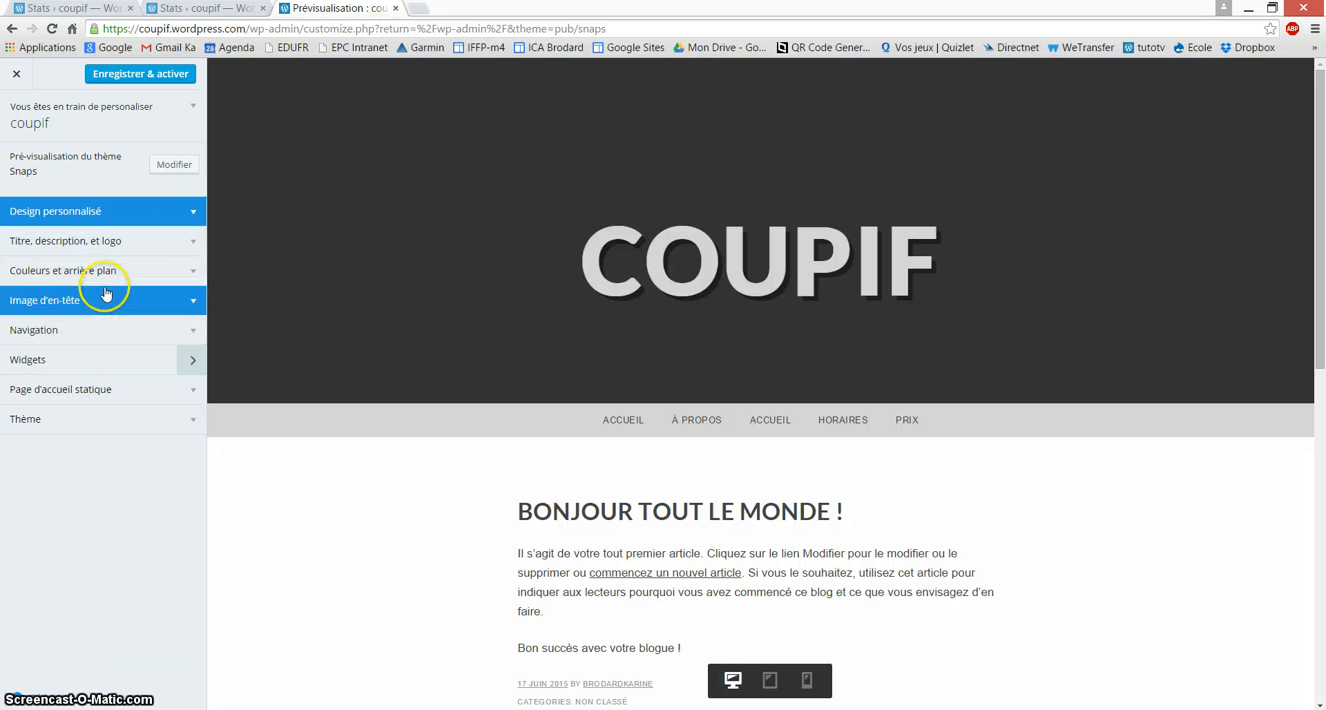
Step: Change the site title to couptif and enter the tagline Bienvenue
{"action": "left_click", "coordinate": [102, 242]}
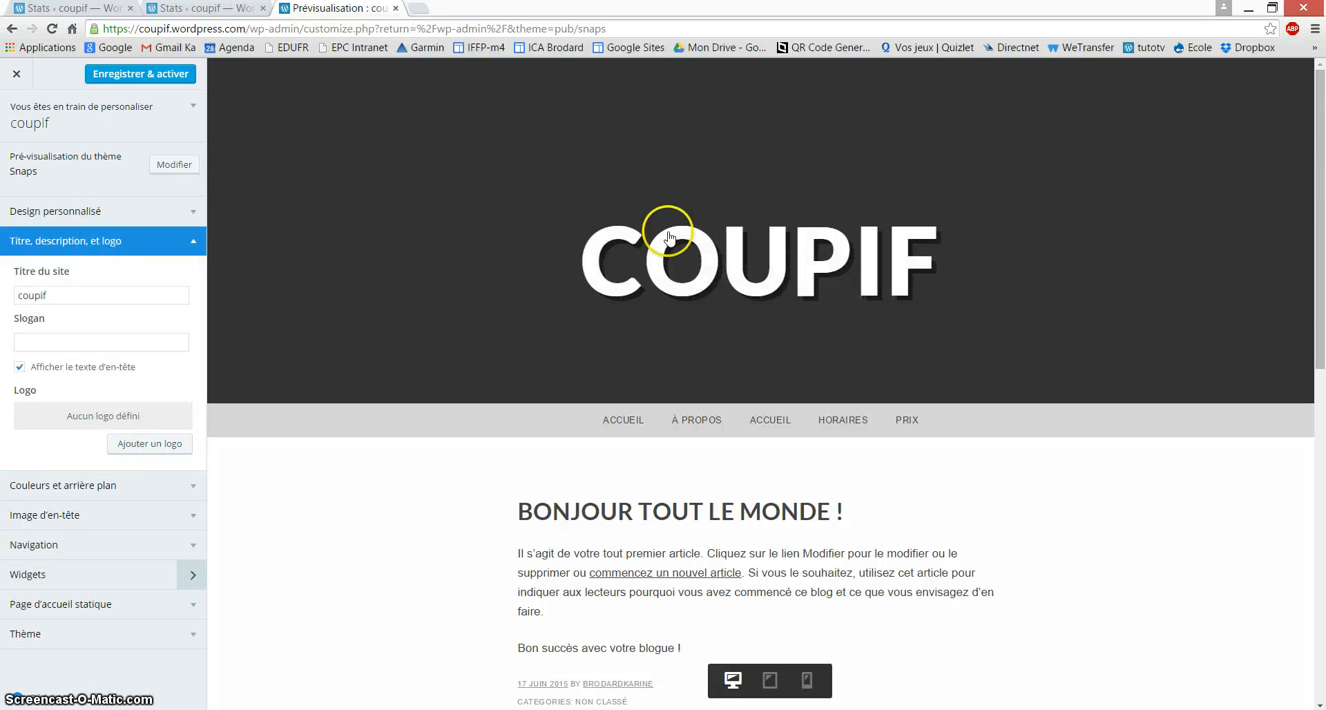
{"action": "left_click", "coordinate": [34, 295]}
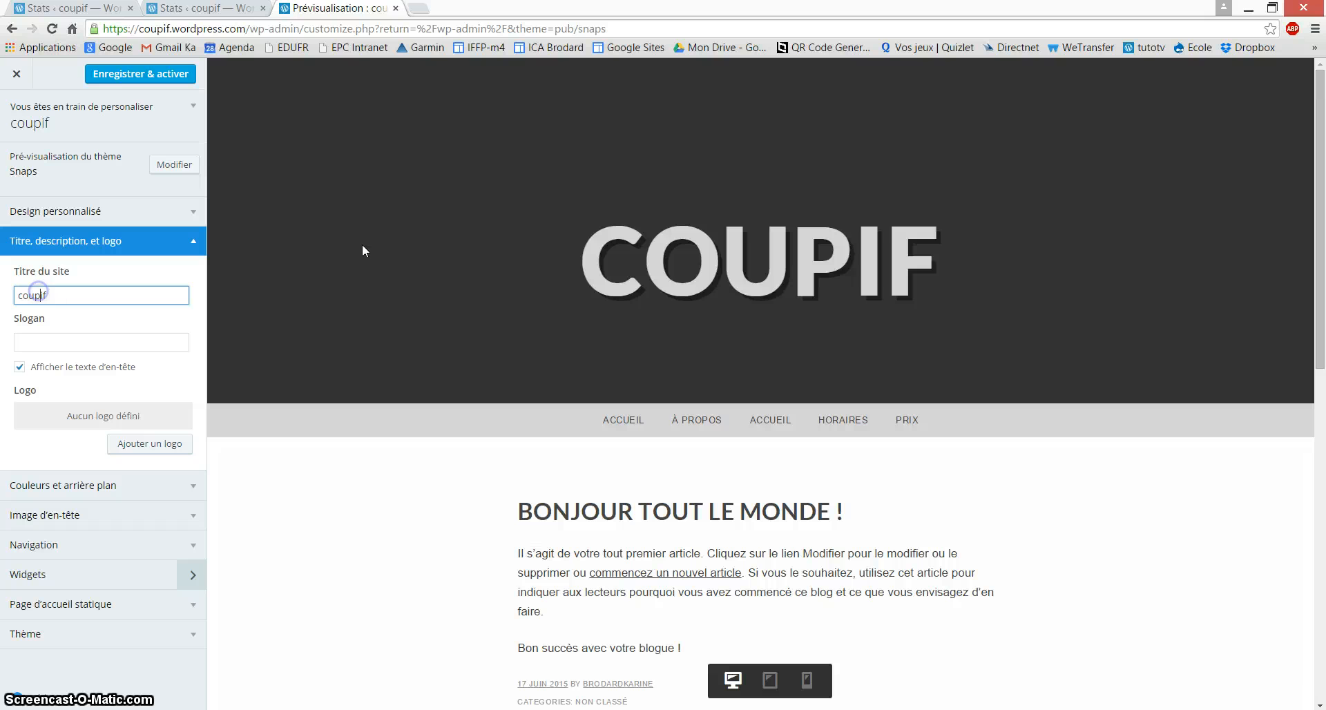
{"action": "type", "text": "t"}
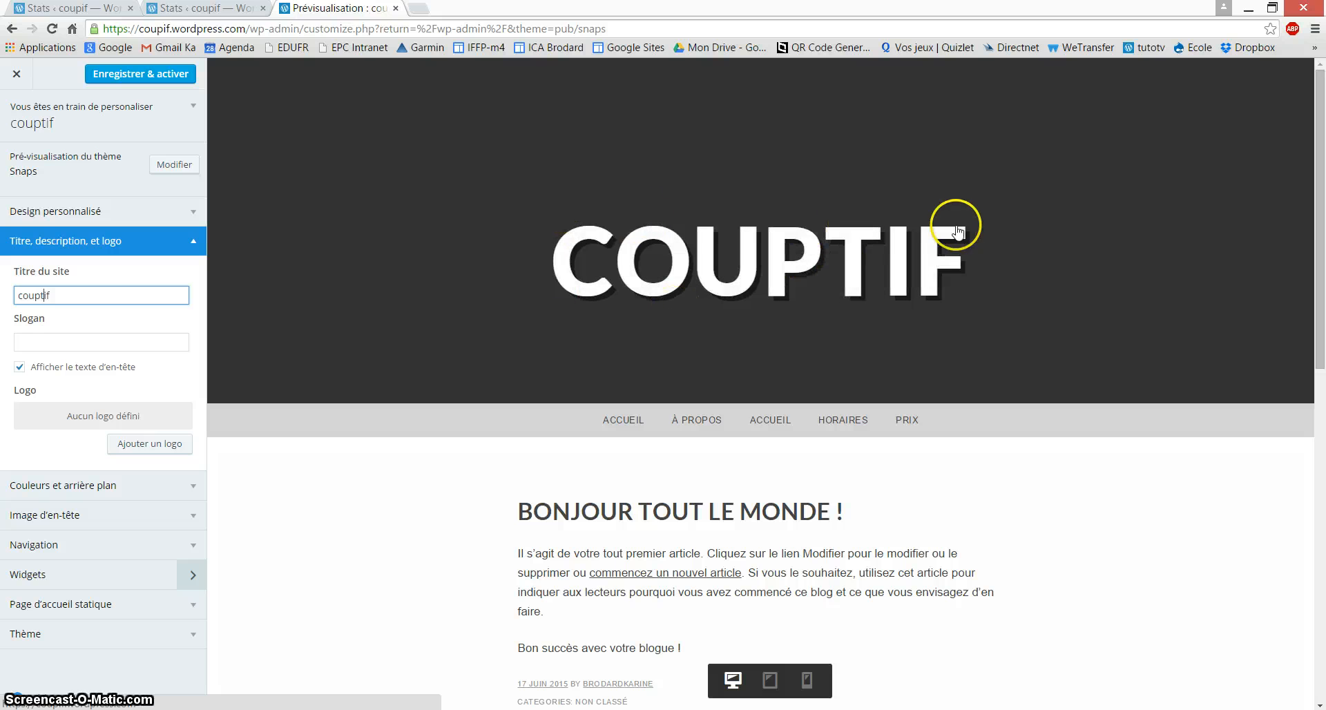
{"action": "left_click", "coordinate": [66, 345]}
{"action": "type", "text": "Bienvenue"}
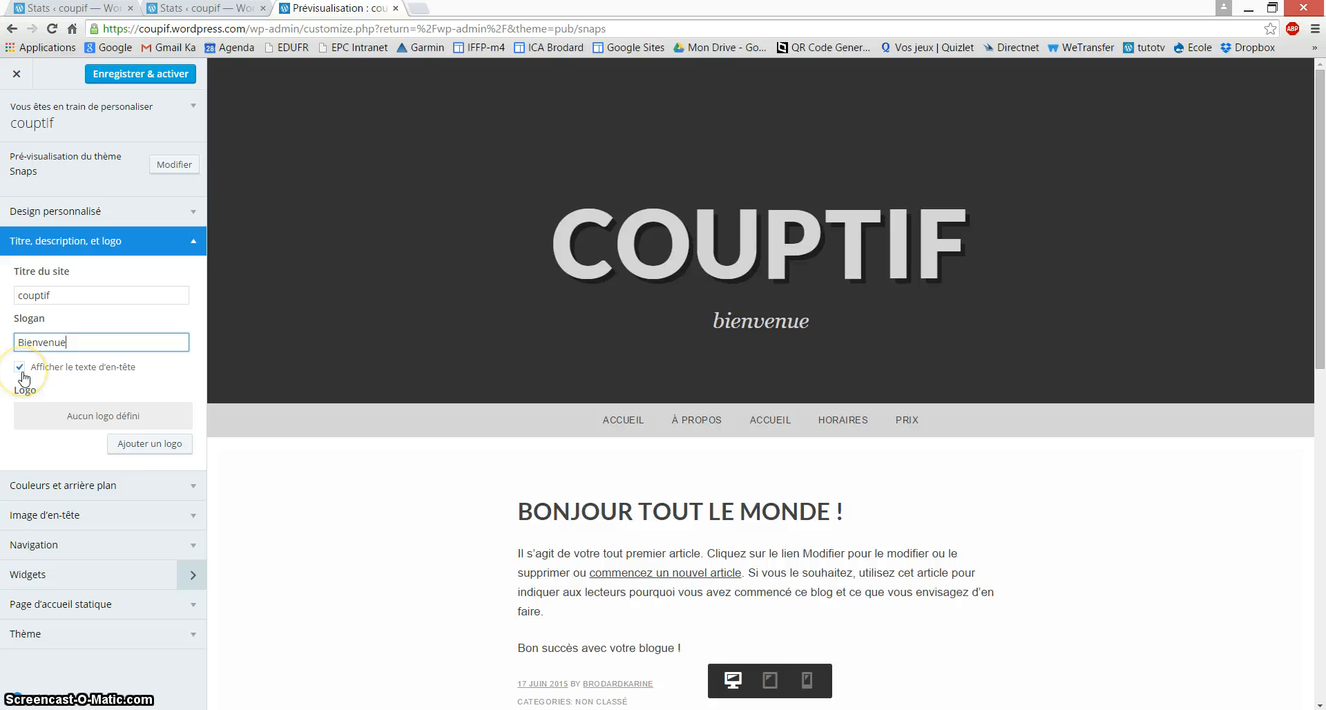
Step: Upload femme1.jpg from the desktop and set it as the site logo
{"action": "left_click", "coordinate": [173, 444]}
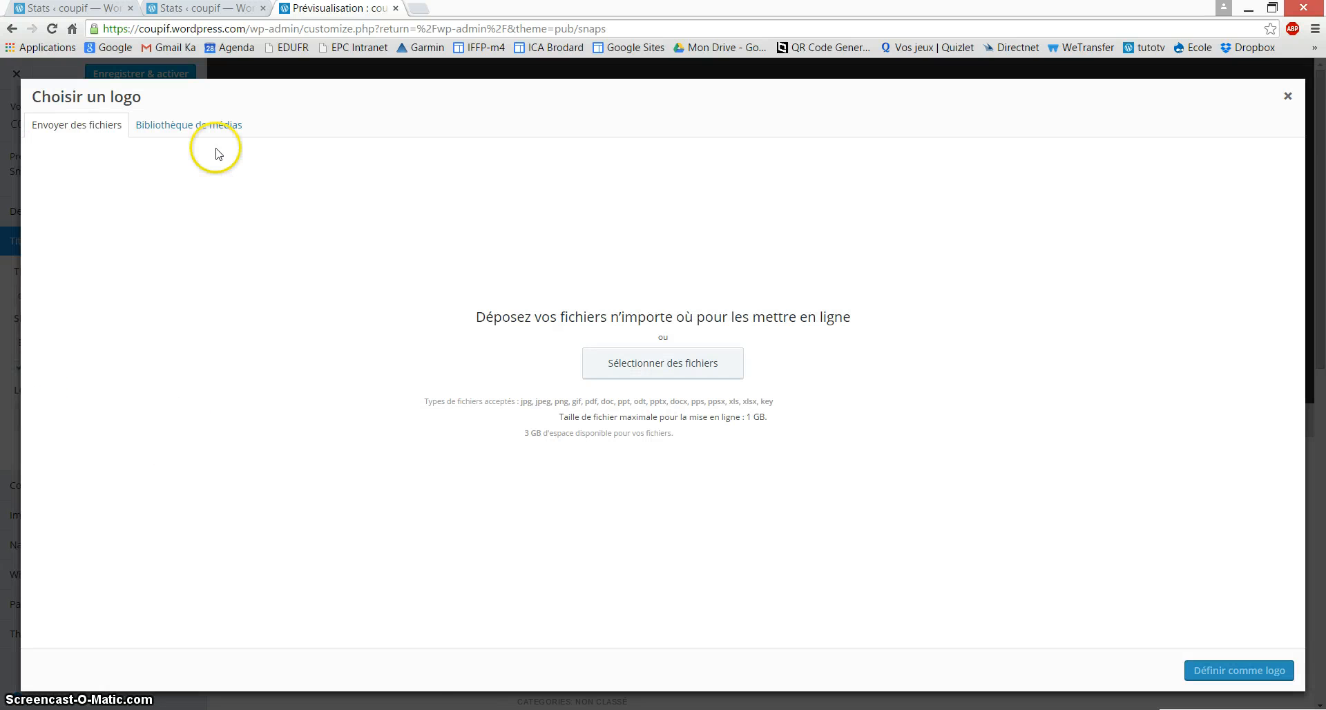
{"action": "left_click", "coordinate": [222, 130]}
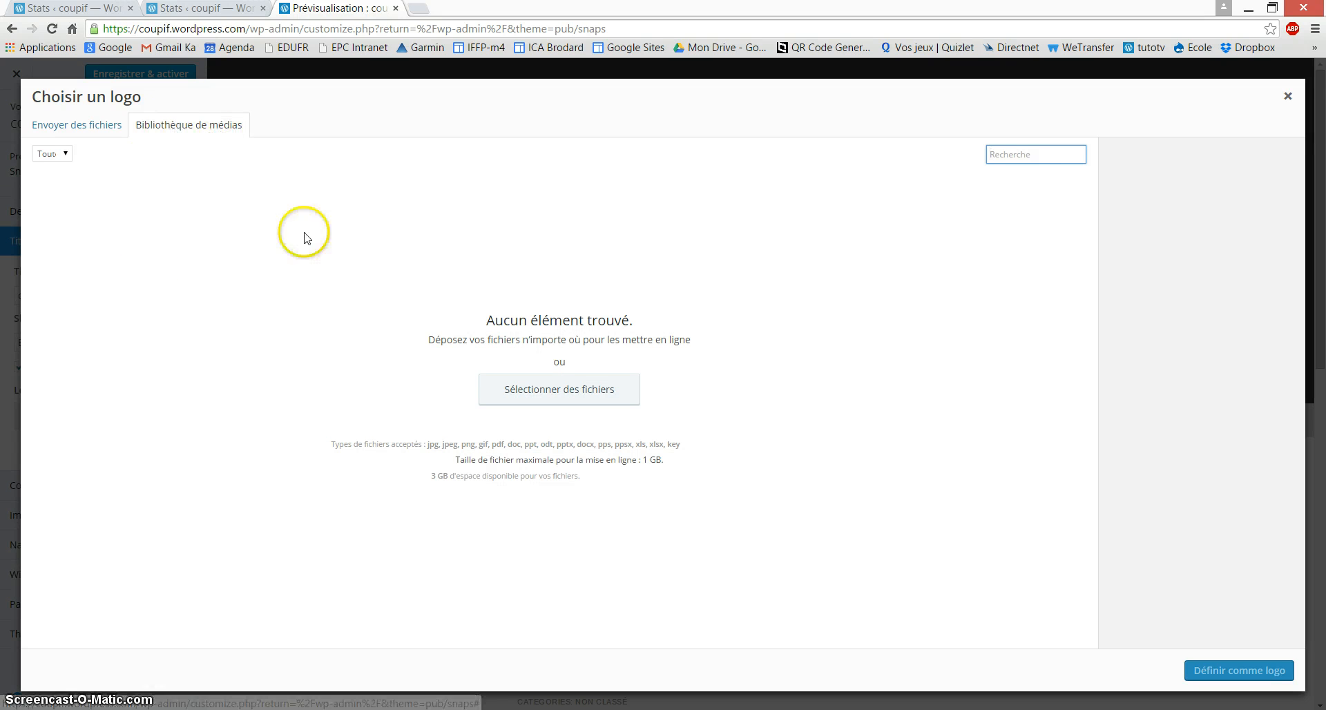
{"action": "left_click", "coordinate": [73, 132]}
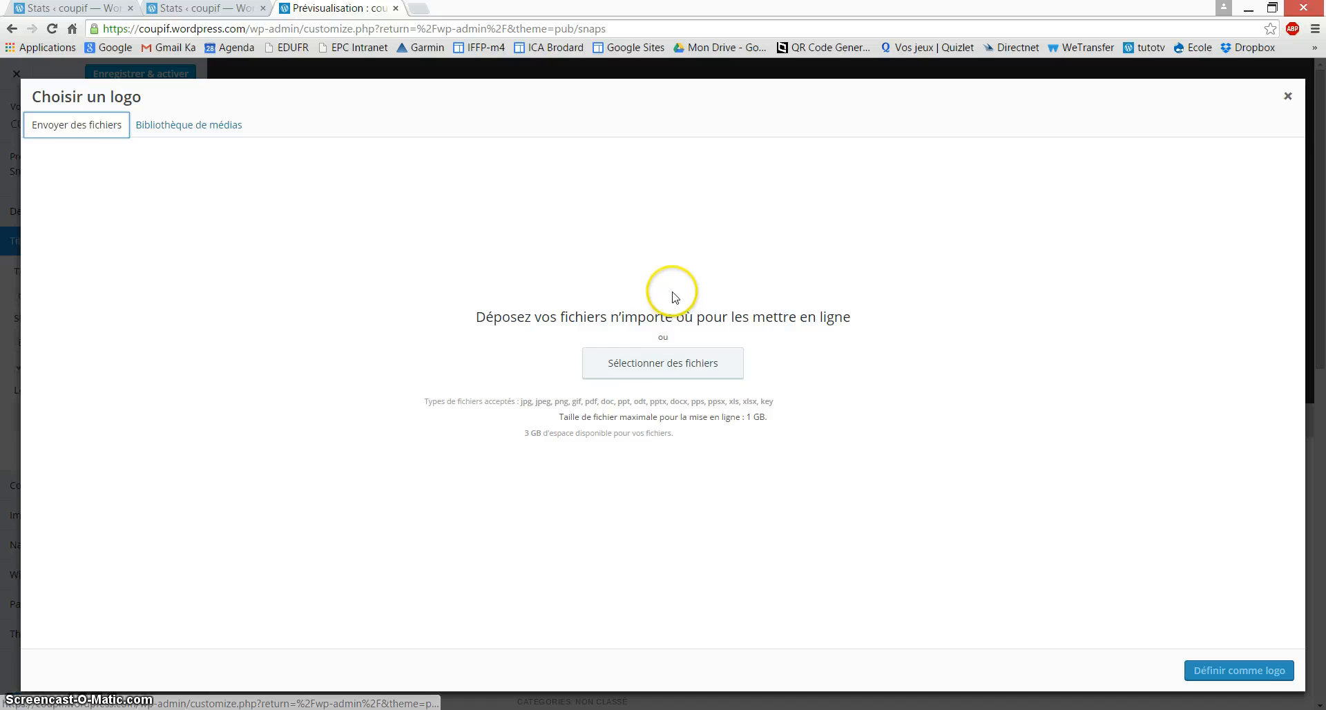
{"action": "left_click", "coordinate": [653, 365]}
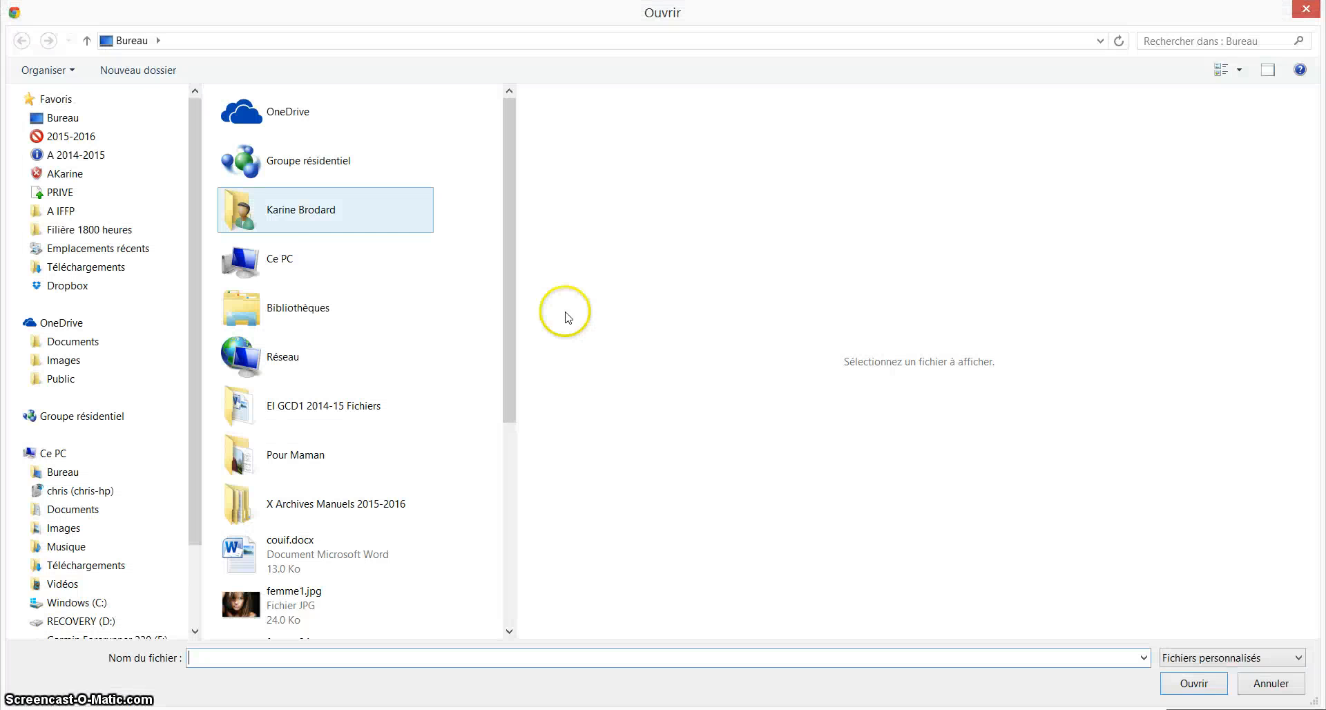
{"action": "left_click", "coordinate": [119, 116]}
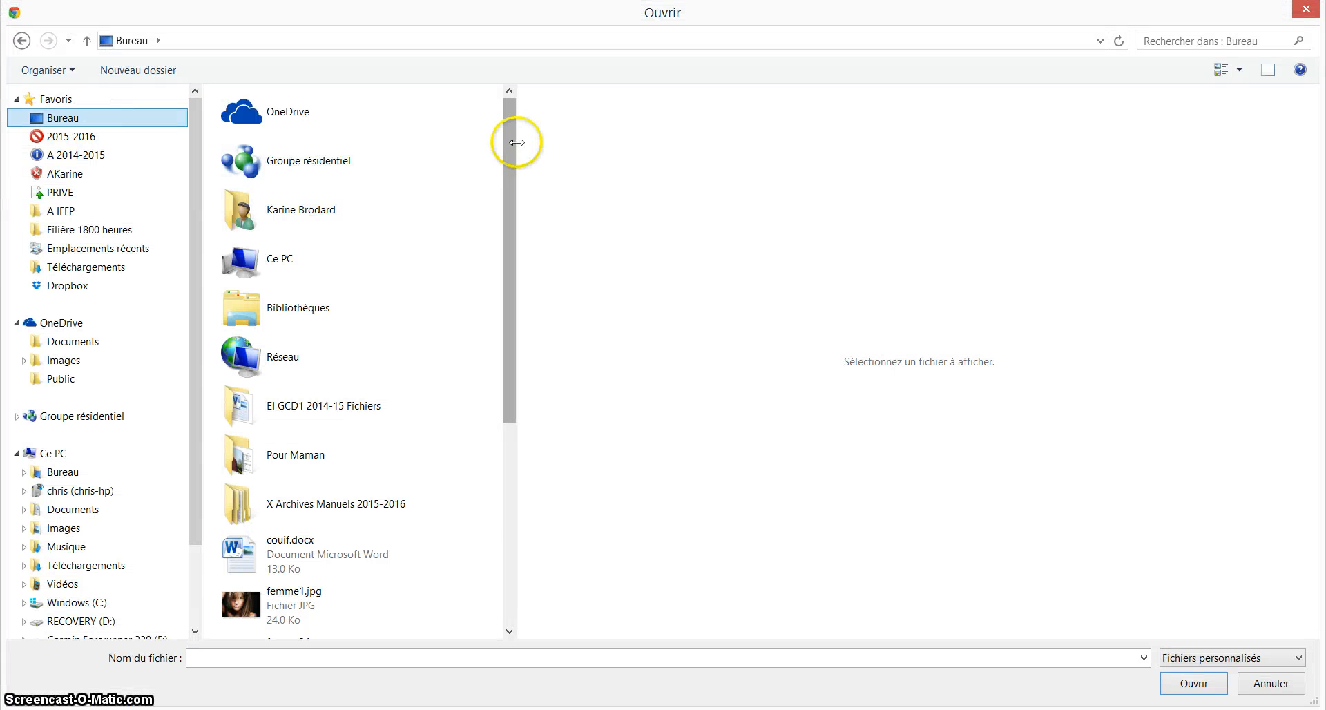
{"action": "left_click_drag", "start_coordinate": [509, 139], "coordinate": [517, 320]}
{"action": "left_click", "coordinate": [326, 301]}
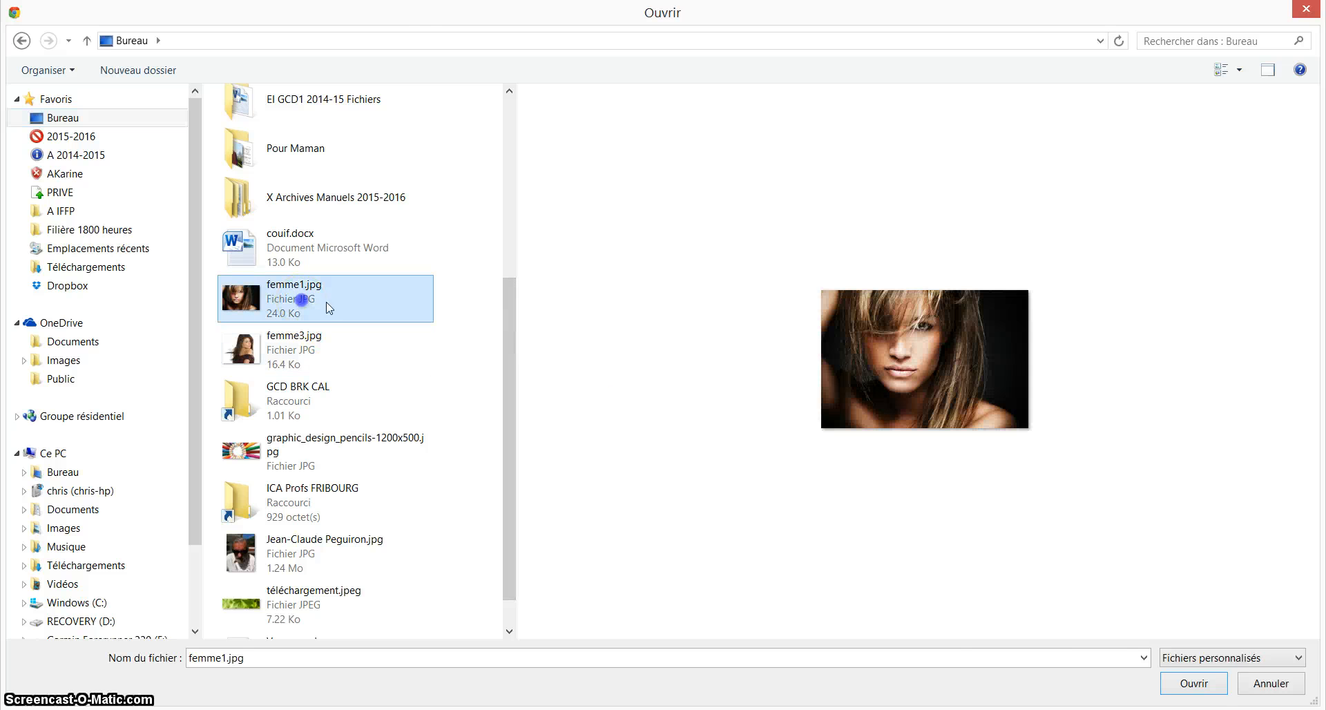
{"action": "left_click", "coordinate": [1201, 683]}
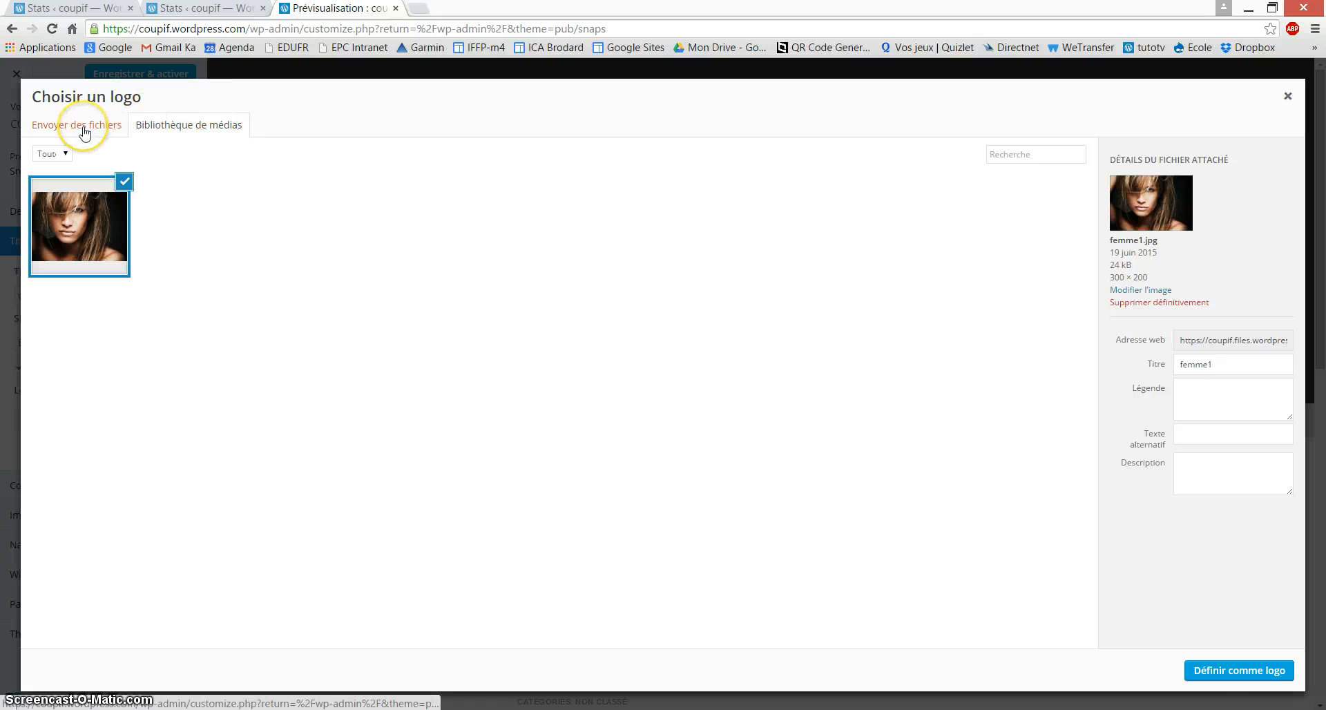
{"action": "left_click", "coordinate": [1215, 672]}
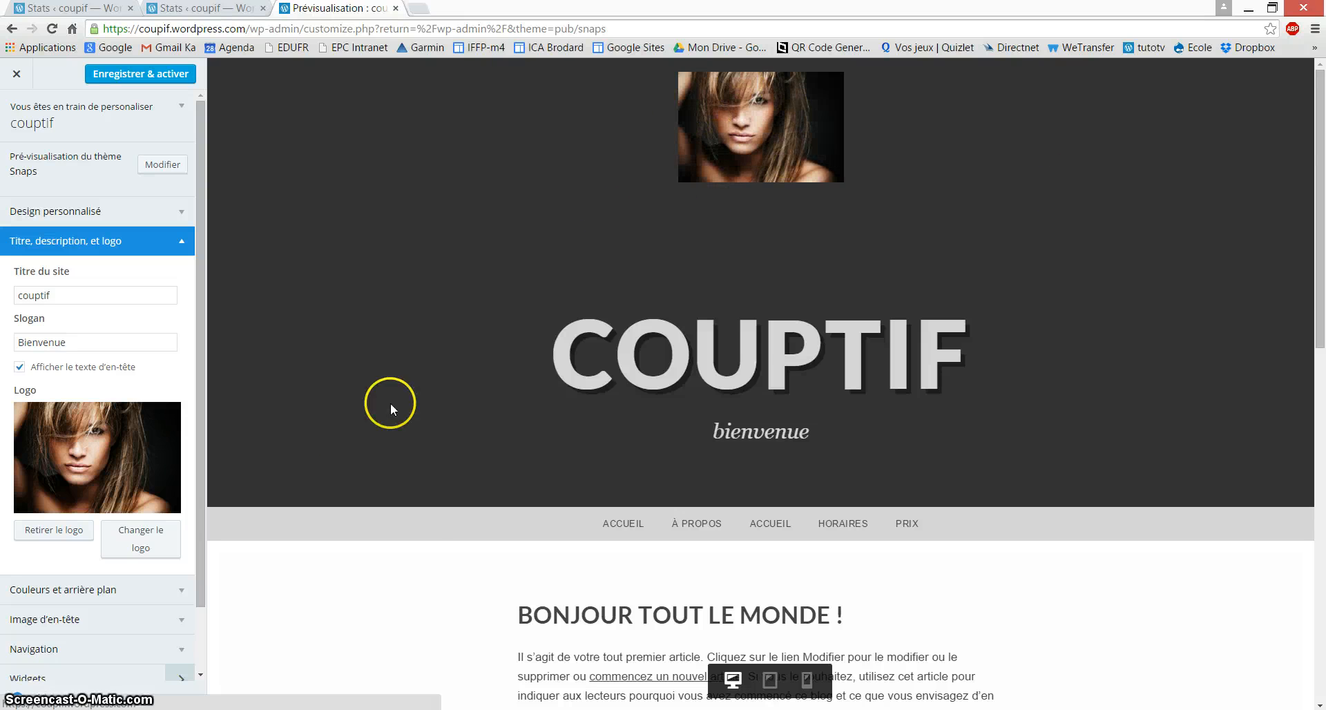
Step: Apply the third featured colour palette in Couleurs et arrière plan
{"action": "left_click", "coordinate": [186, 241]}
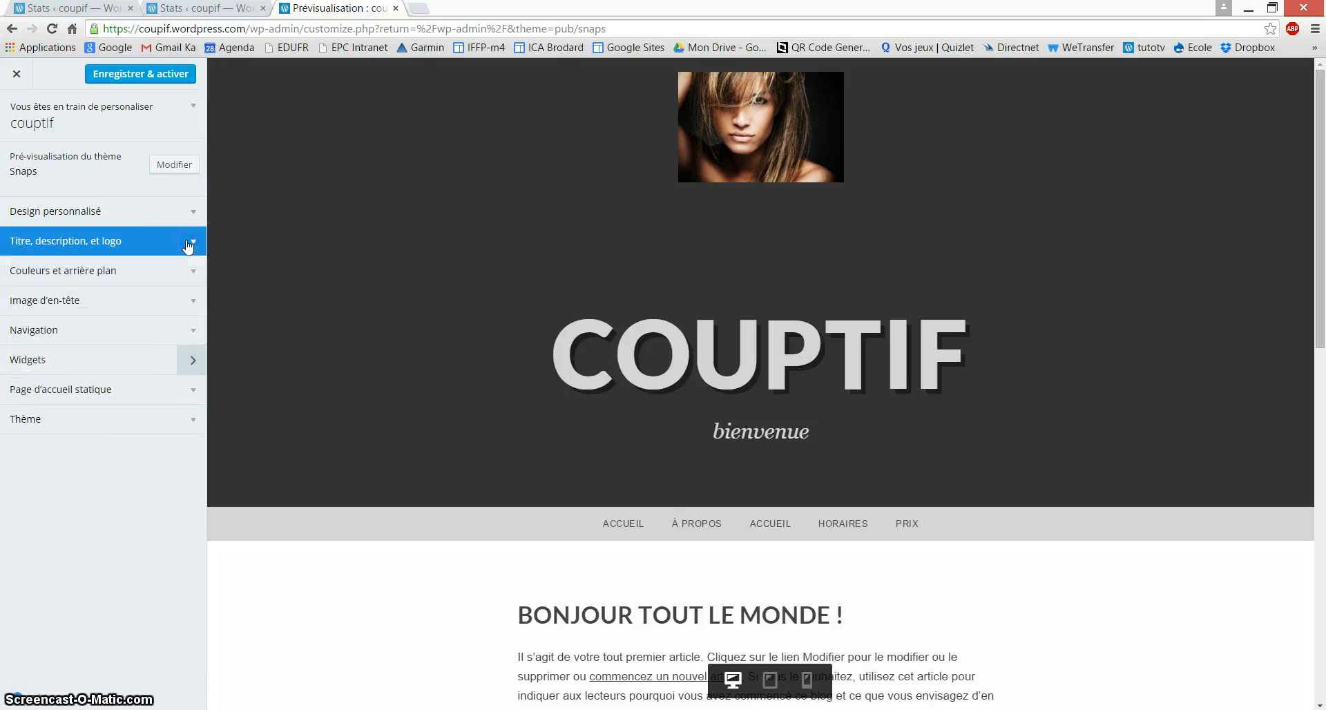
{"action": "left_click", "coordinate": [118, 273]}
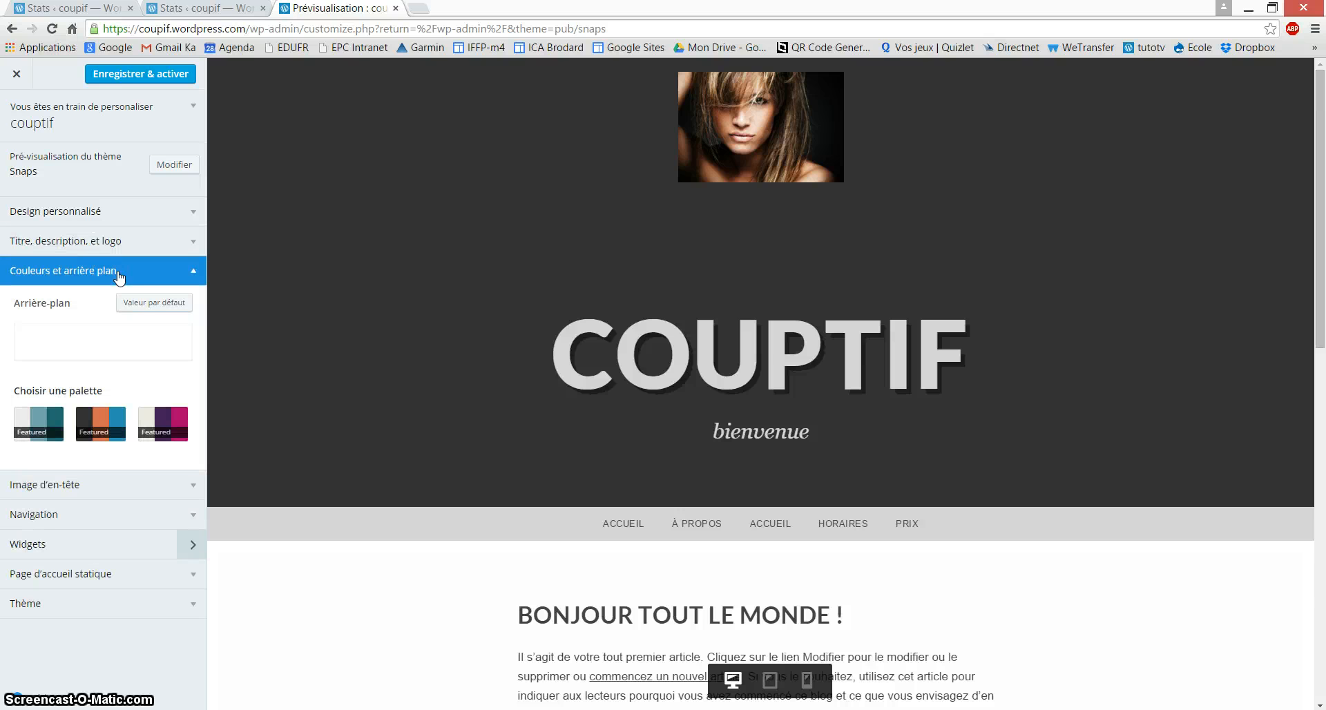
{"action": "left_click", "coordinate": [163, 428]}
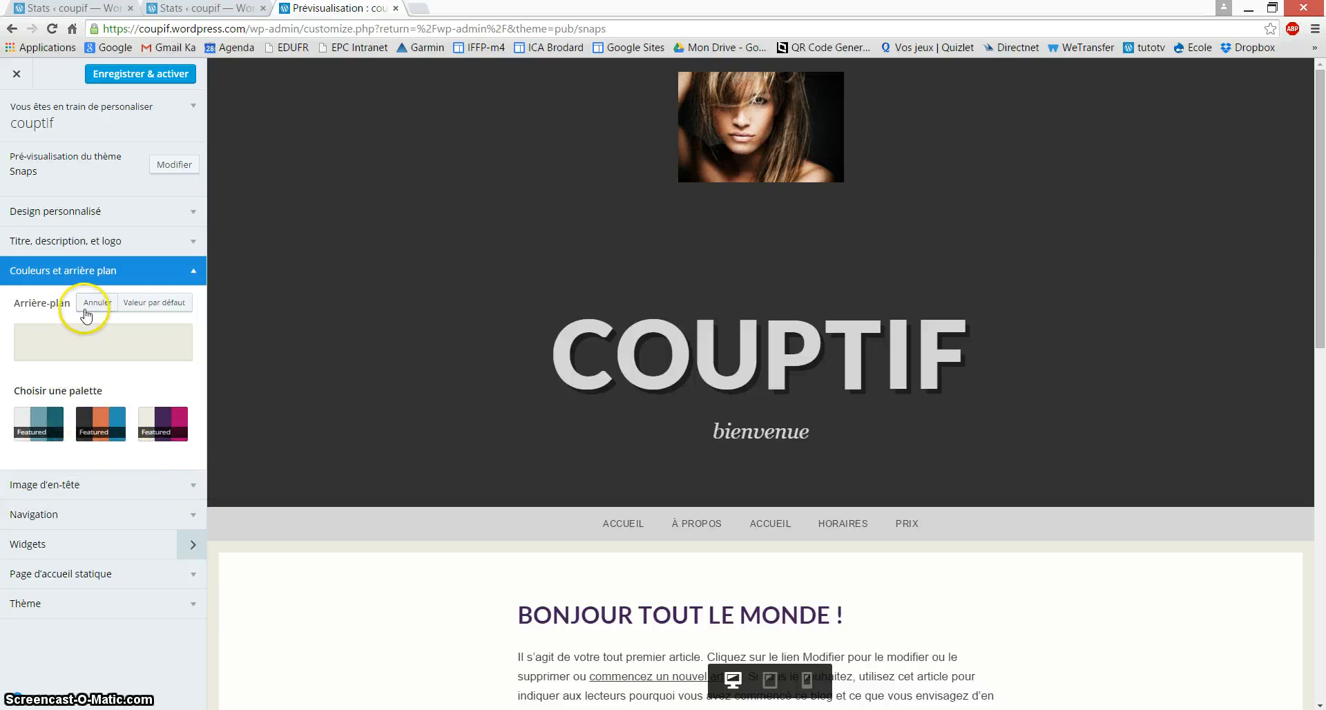
Step: Try steel blue, dark purple and yellow-green page backgrounds, then settle on magenta
{"action": "left_click", "coordinate": [148, 342]}
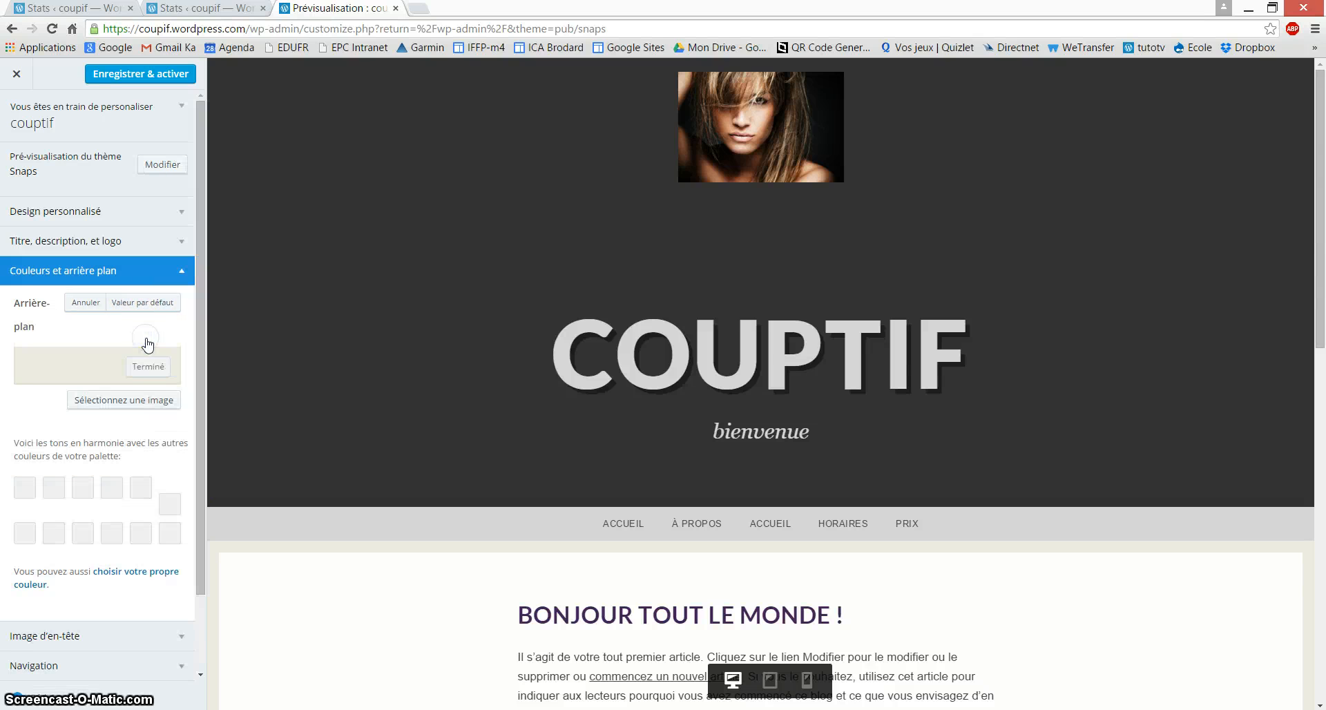
{"action": "left_click", "coordinate": [85, 493]}
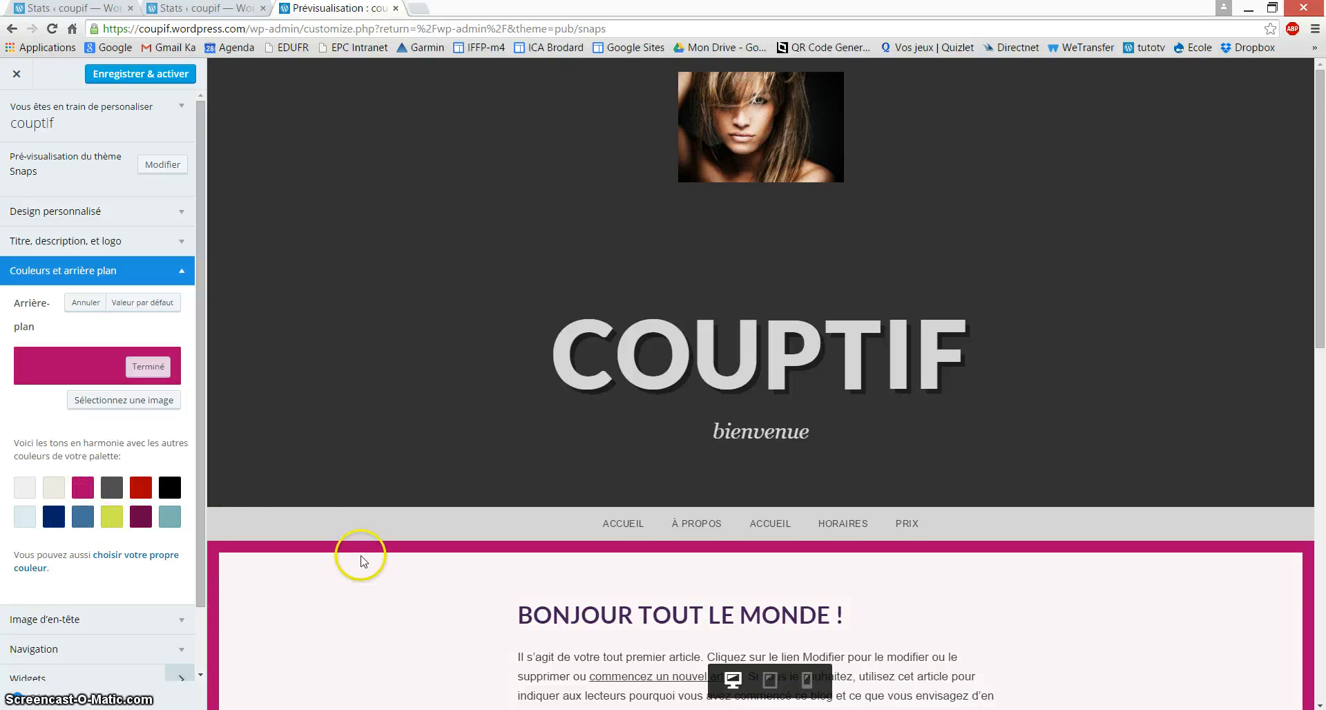
{"action": "scroll", "coordinate": [725, 568], "scroll_direction": "down", "scroll_amount": 1}
{"action": "scroll", "coordinate": [725, 568], "scroll_direction": "down", "scroll_amount": 1}
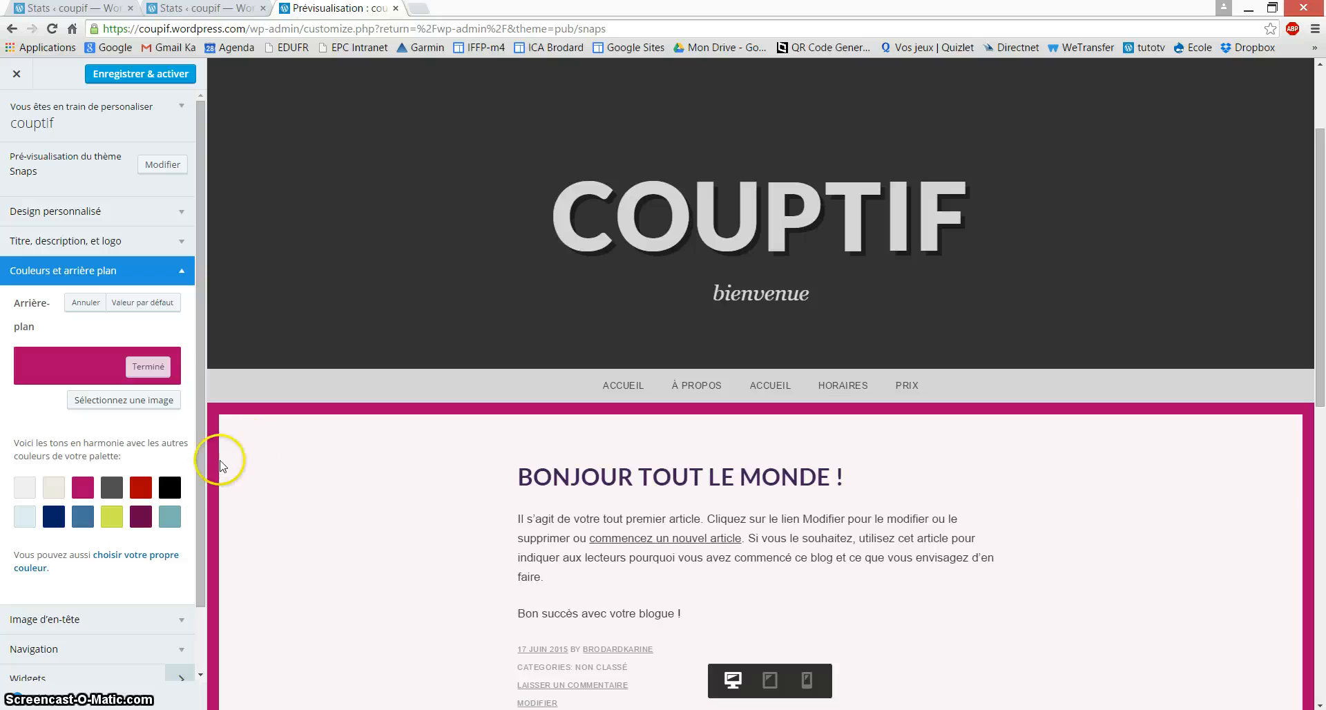
{"action": "left_click", "coordinate": [91, 506]}
{"action": "left_click", "coordinate": [140, 516]}
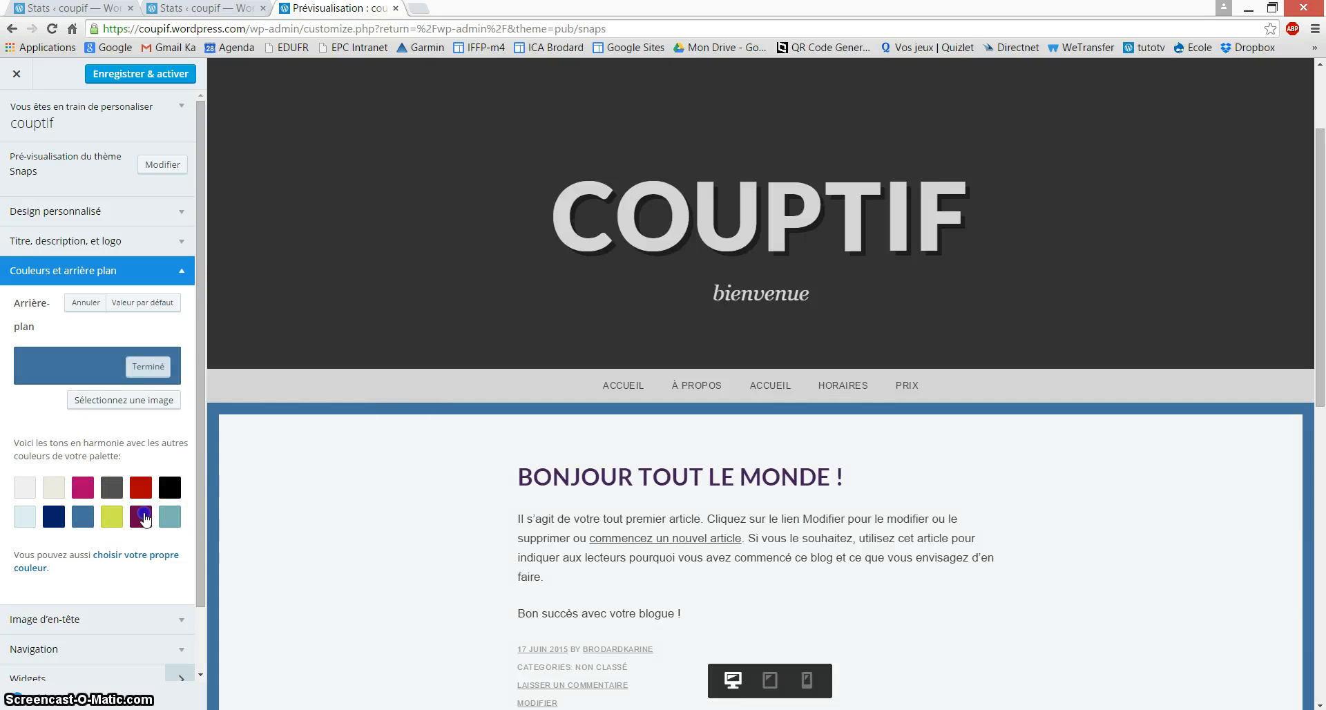
{"action": "left_click", "coordinate": [113, 520]}
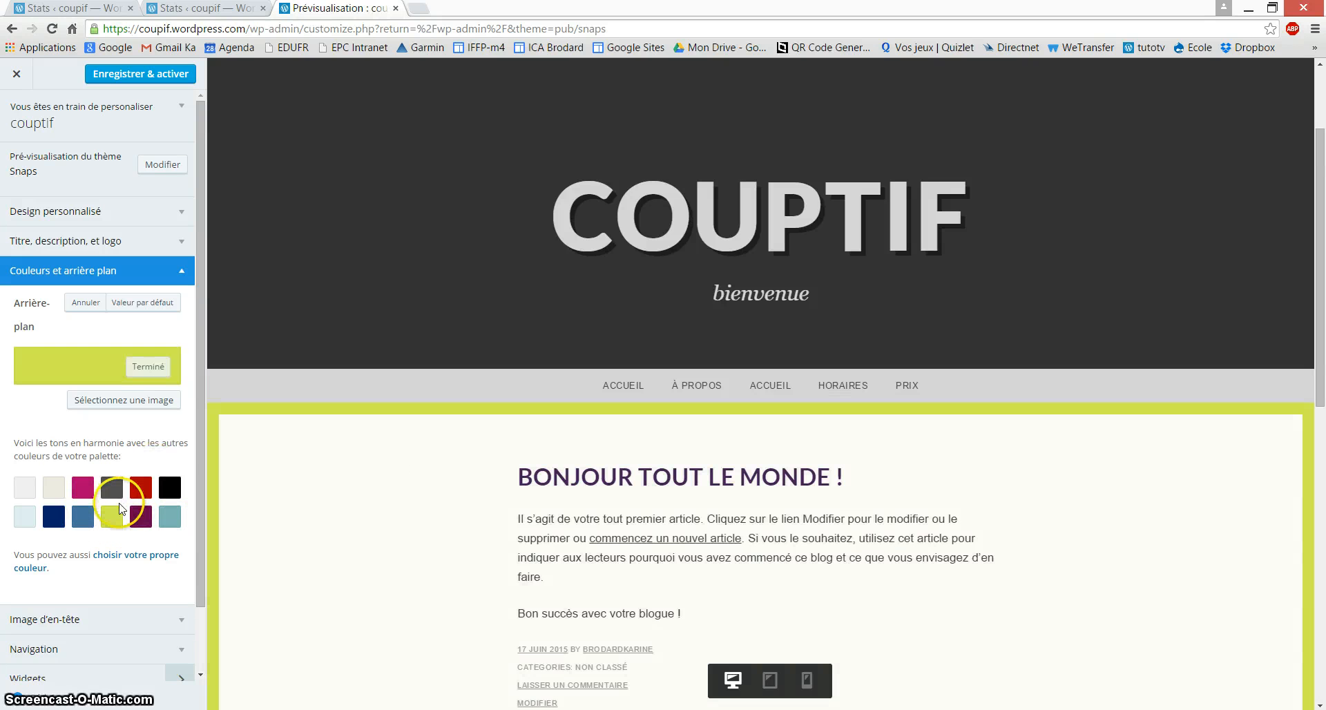
{"action": "left_click", "coordinate": [83, 489]}
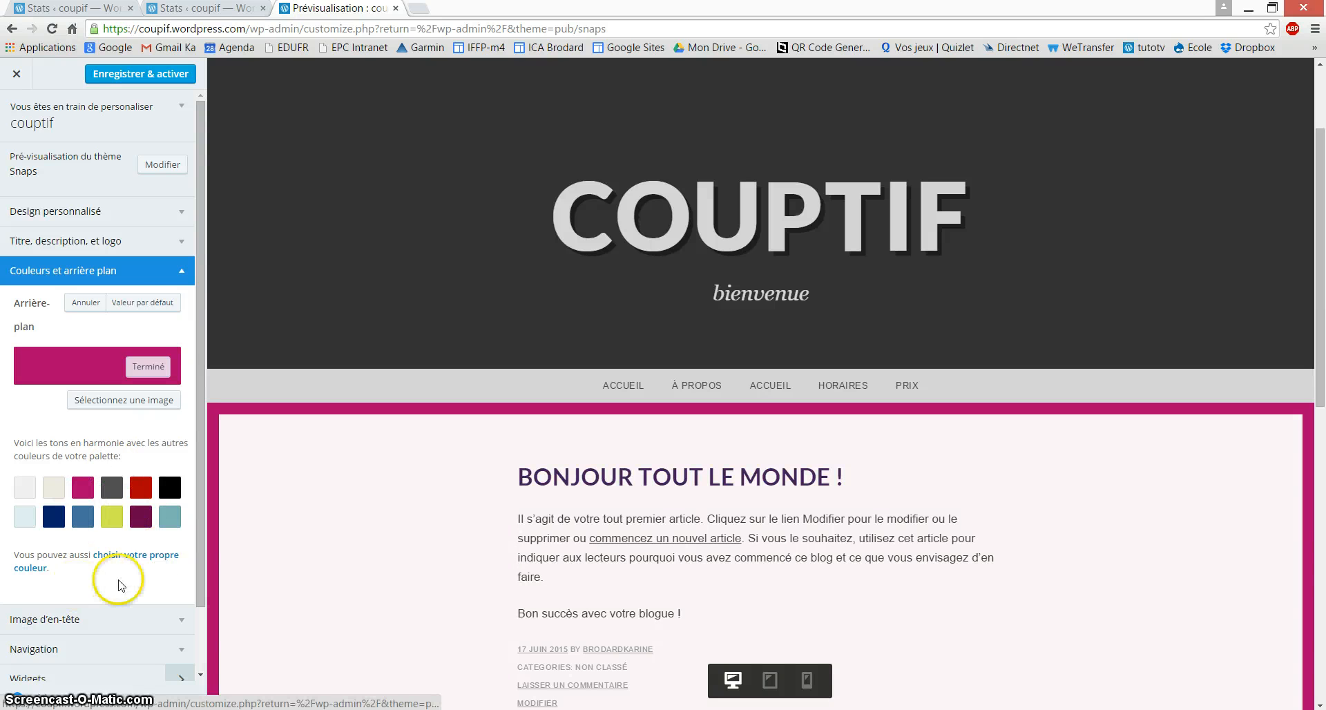
{"action": "left_click", "coordinate": [182, 273]}
{"action": "left_click", "coordinate": [187, 299]}
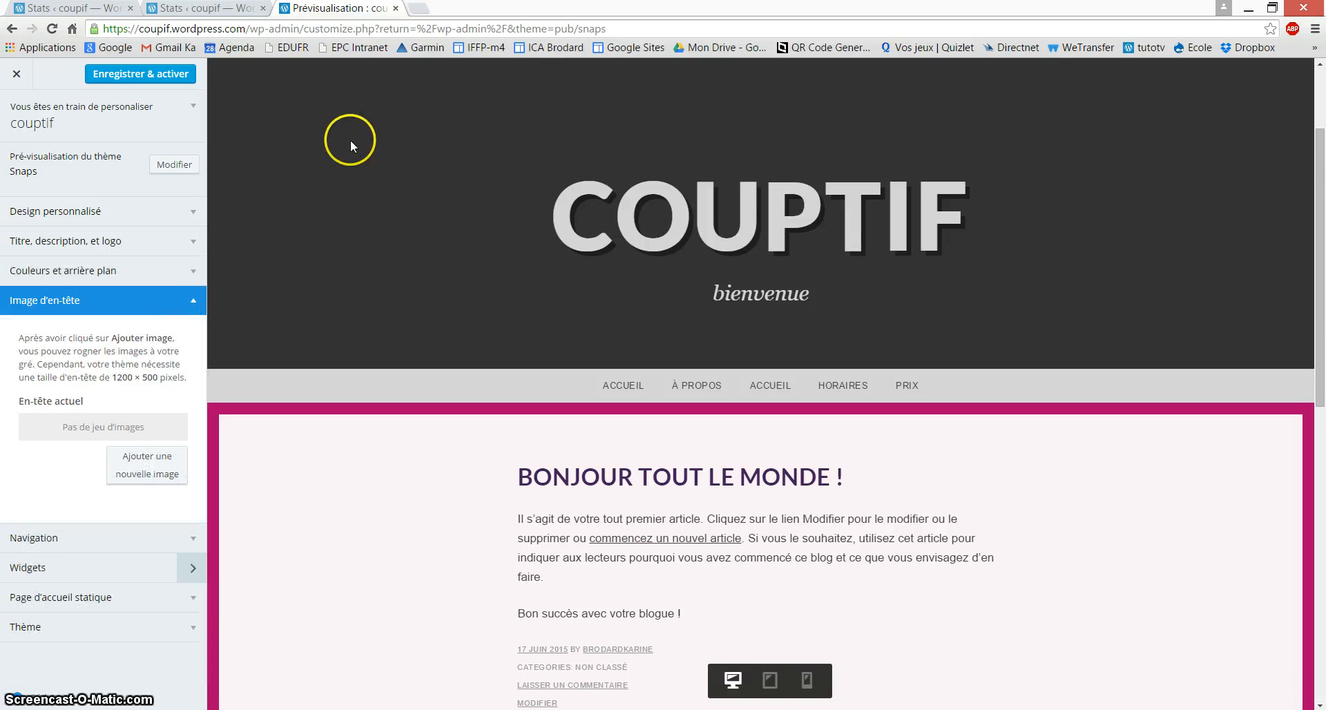
Step: Upload graphic_design_pencils-1200x500.jpg and select it as the new header image
{"action": "left_click", "coordinate": [141, 467]}
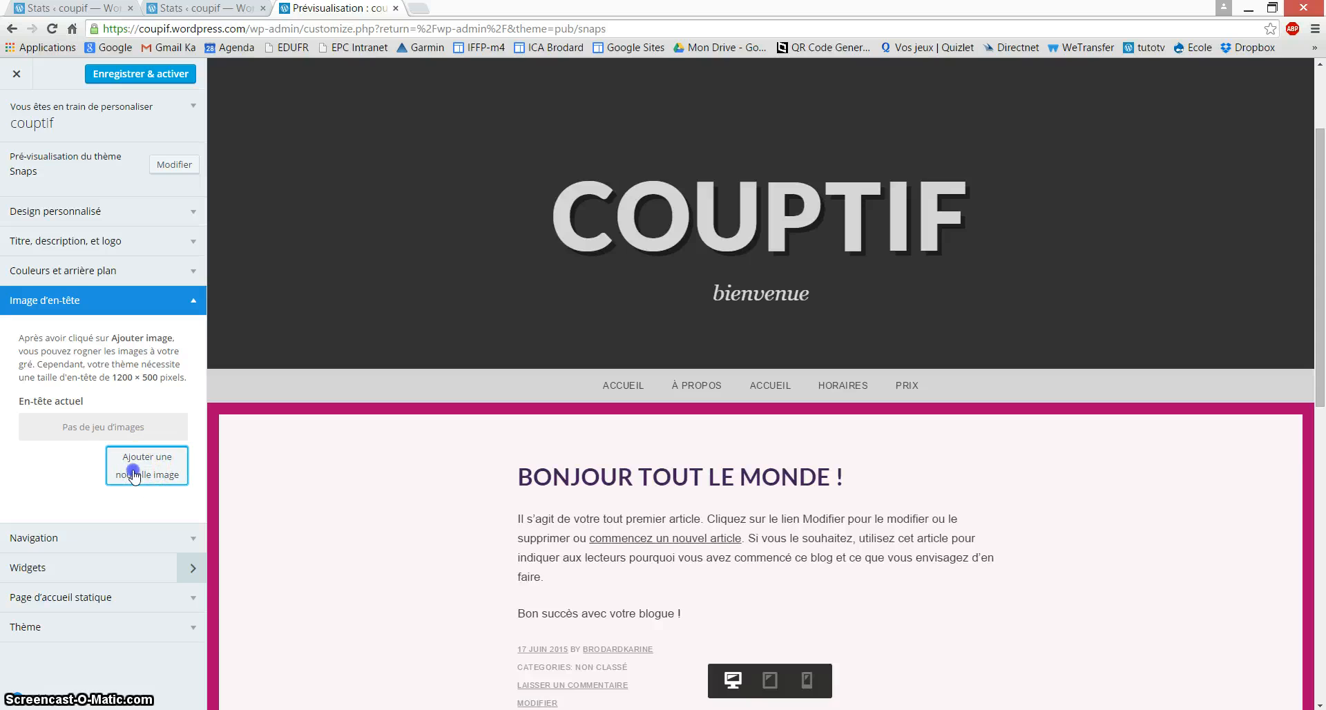
{"action": "left_click", "coordinate": [98, 126]}
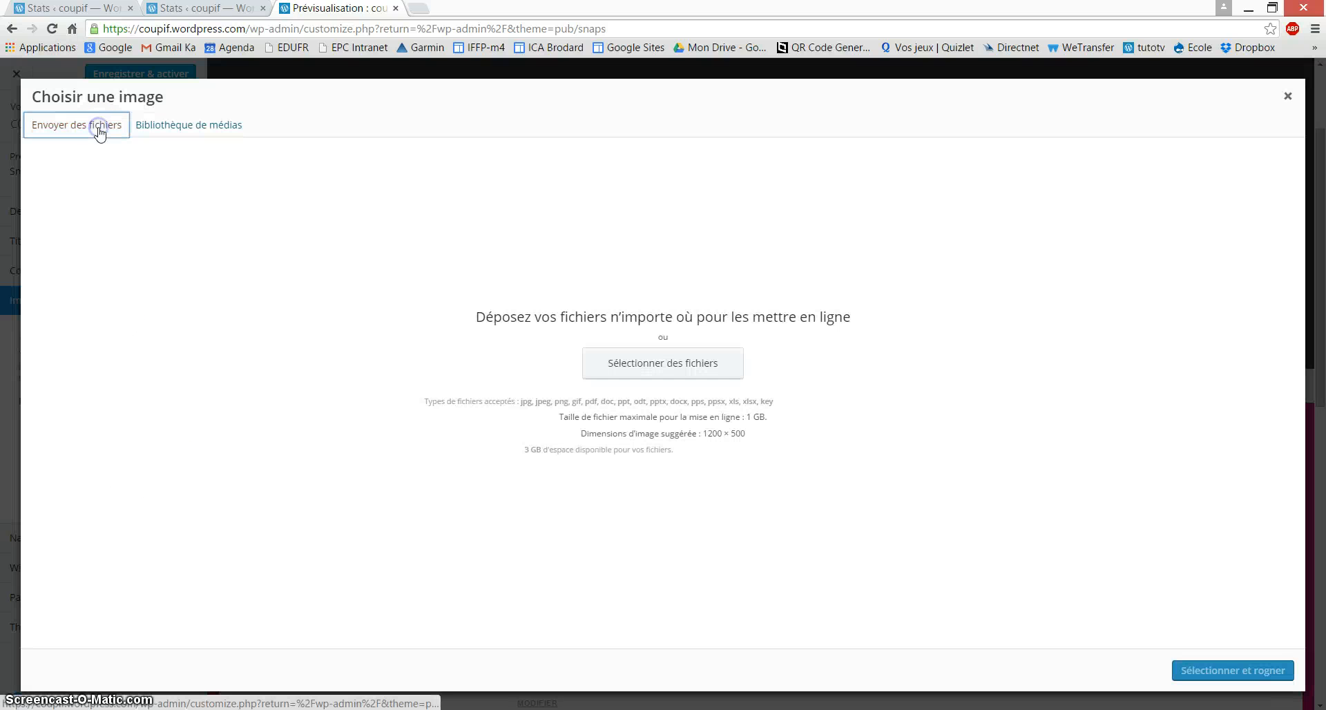
{"action": "left_click", "coordinate": [678, 373]}
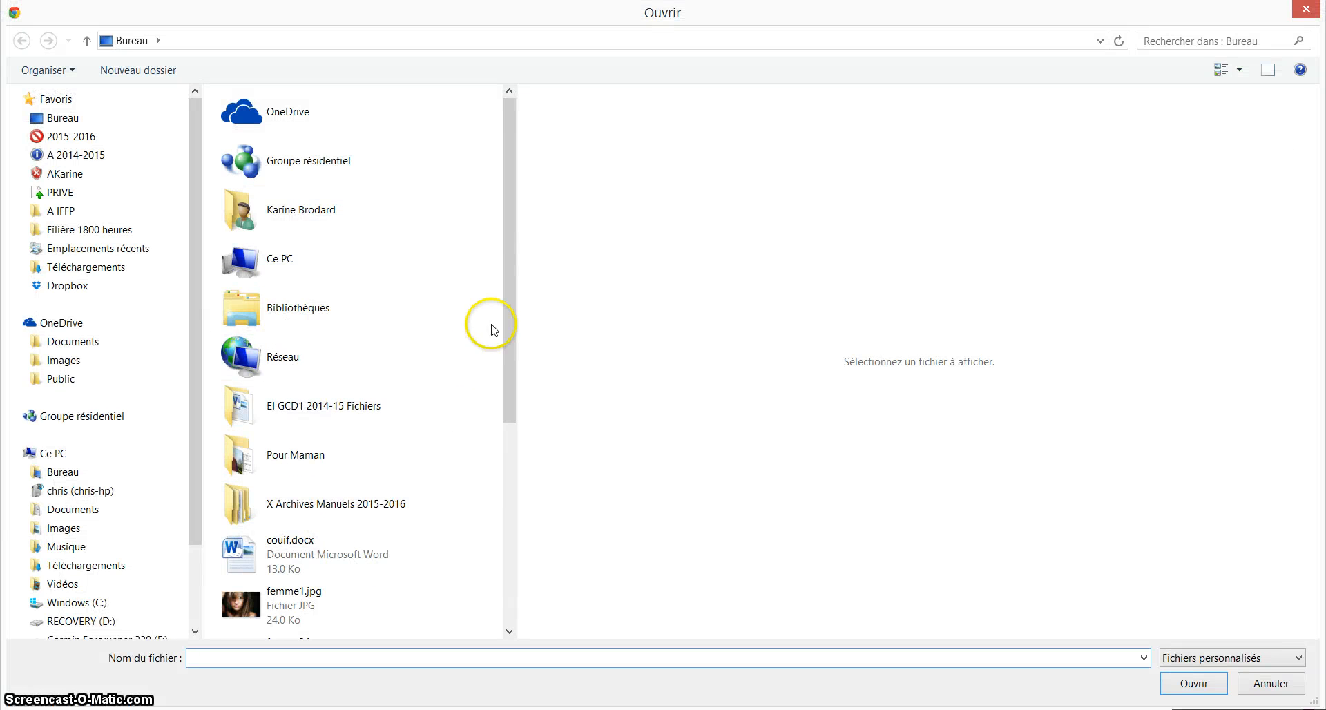
{"action": "left_click_drag", "start_coordinate": [508, 274], "coordinate": [519, 364]}
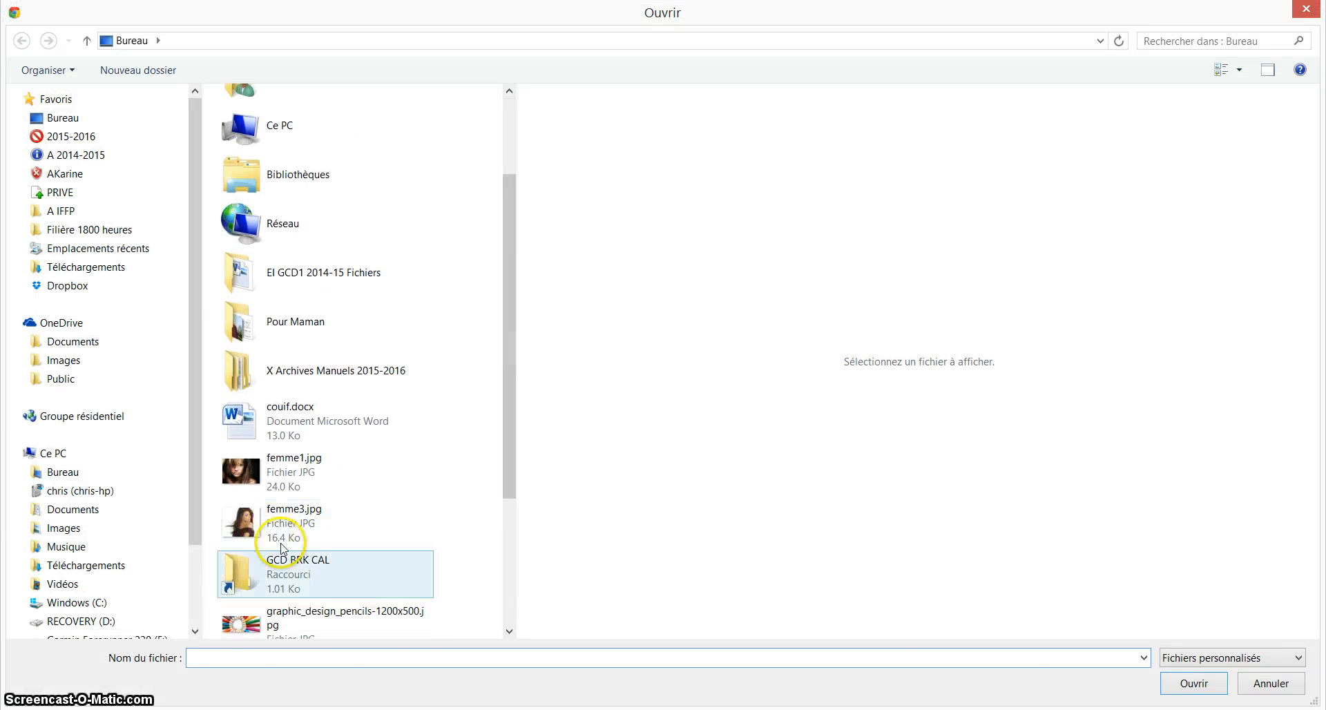
{"action": "left_click", "coordinate": [304, 618]}
{"action": "left_click", "coordinate": [1193, 683]}
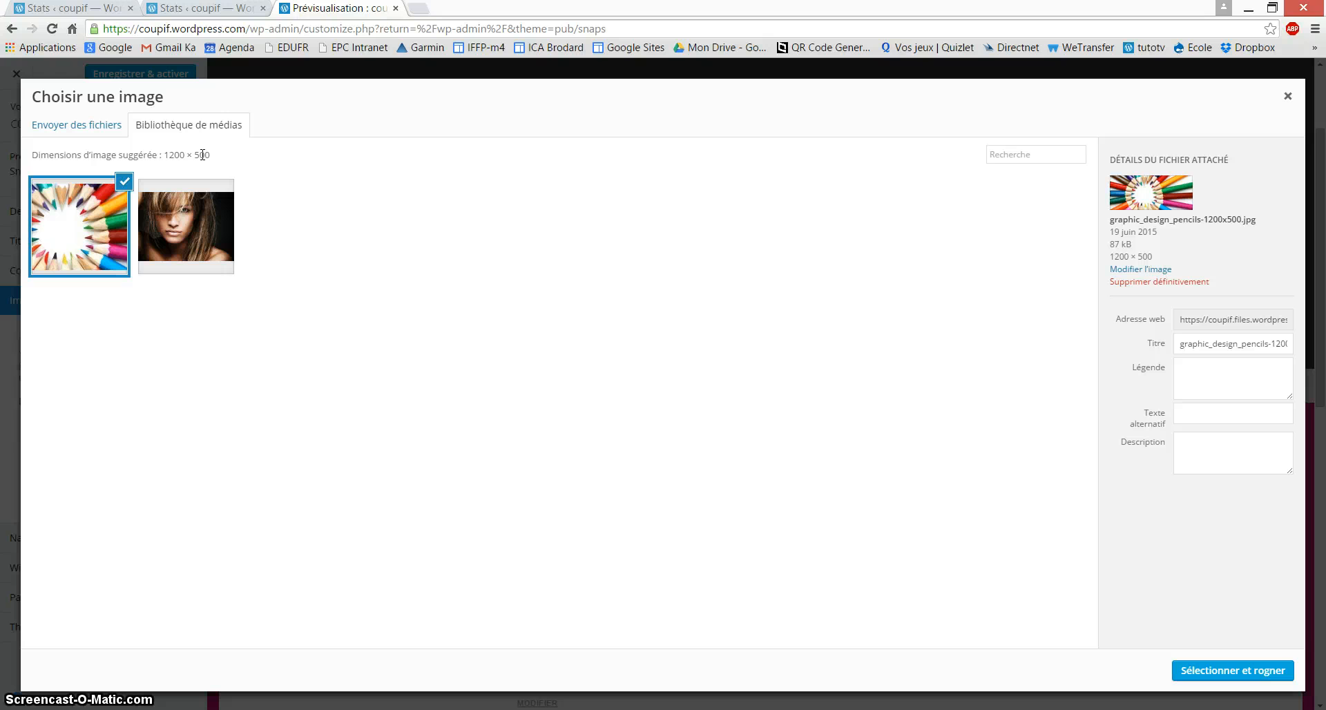
{"action": "left_click", "coordinate": [105, 268]}
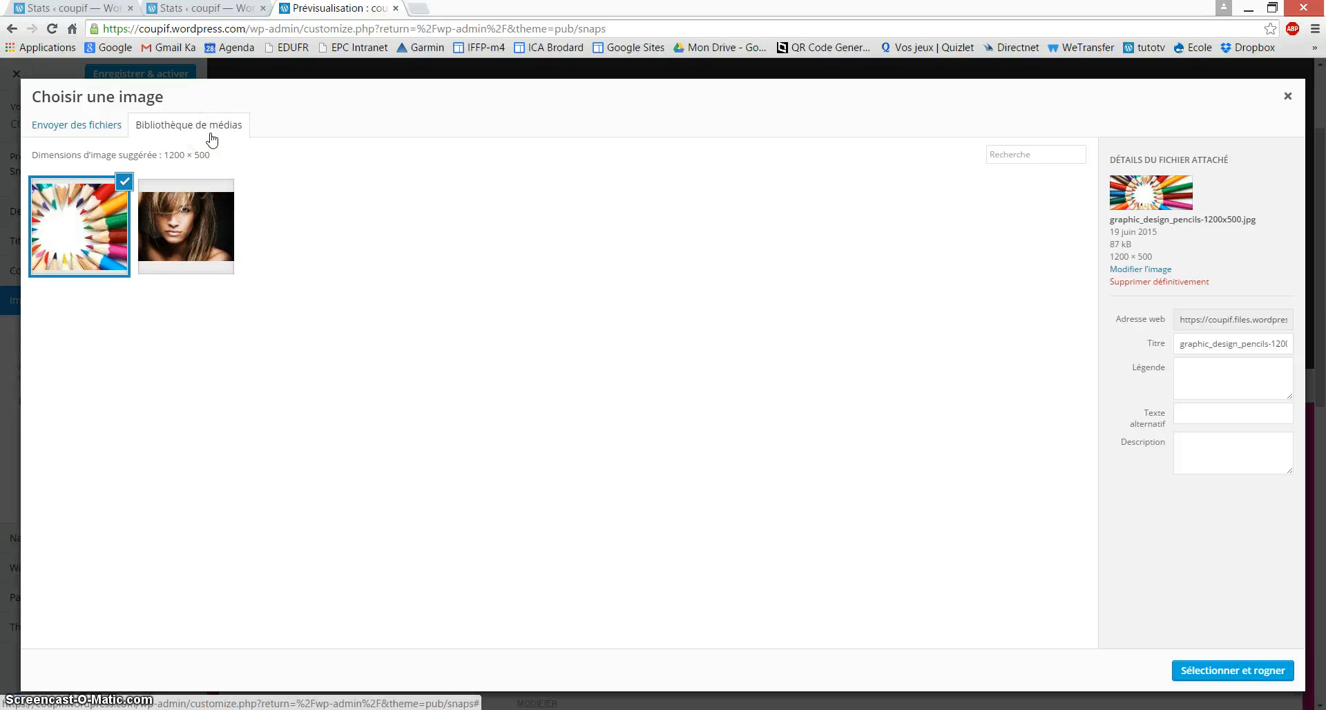
{"action": "left_click", "coordinate": [1262, 670]}
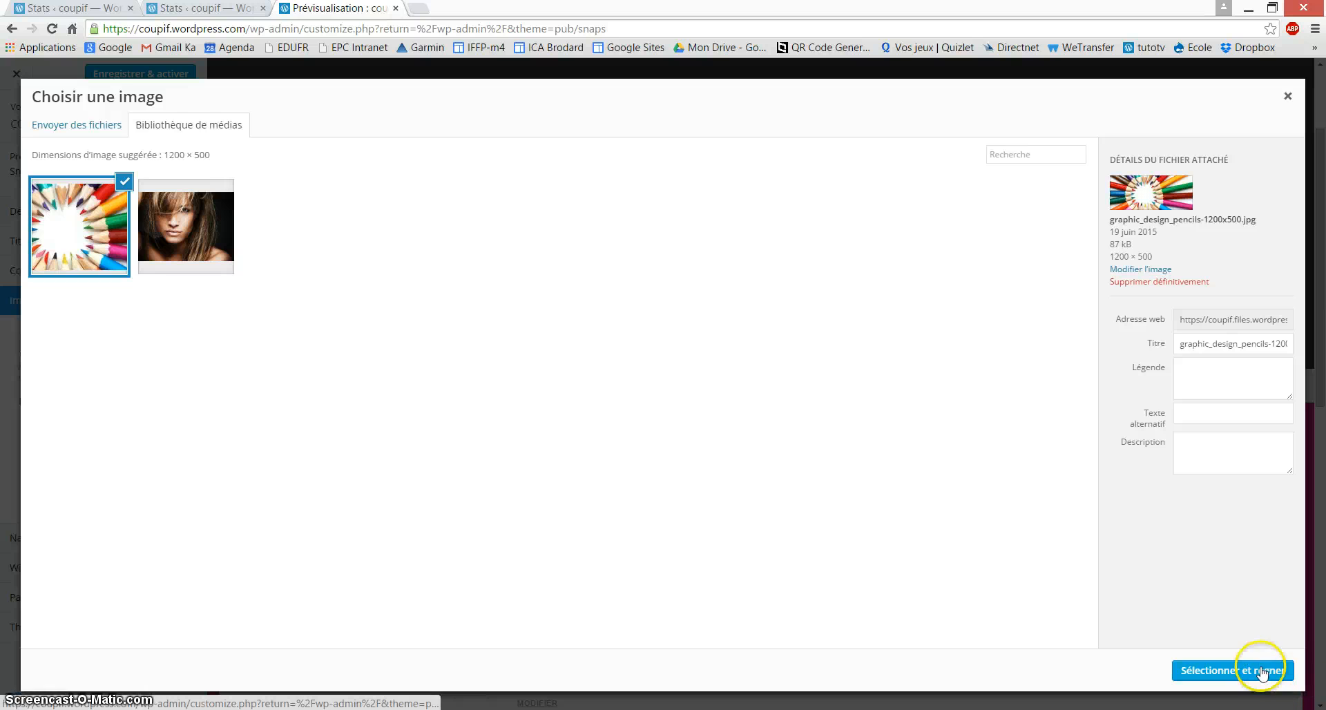
Step: After the crop error, apply the pencils image as the header without cropping
{"action": "left_click", "coordinate": [1243, 668]}
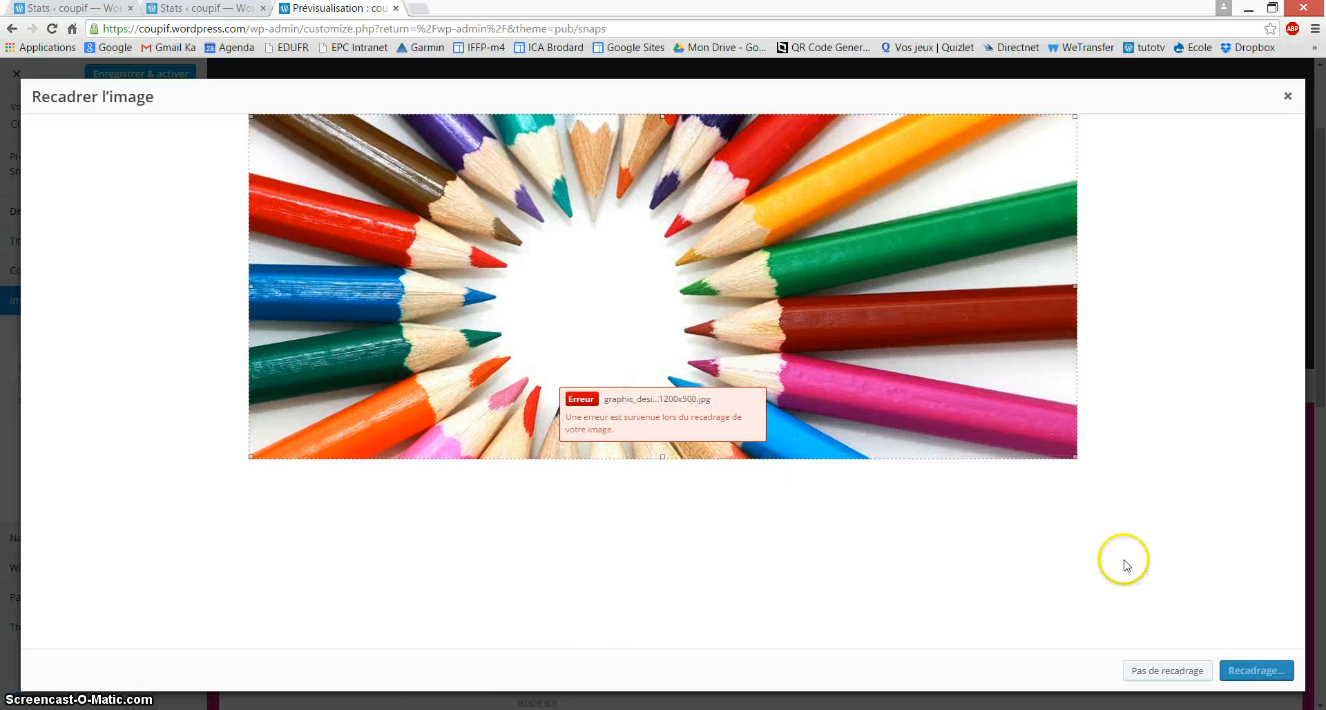
{"action": "left_click", "coordinate": [1174, 672]}
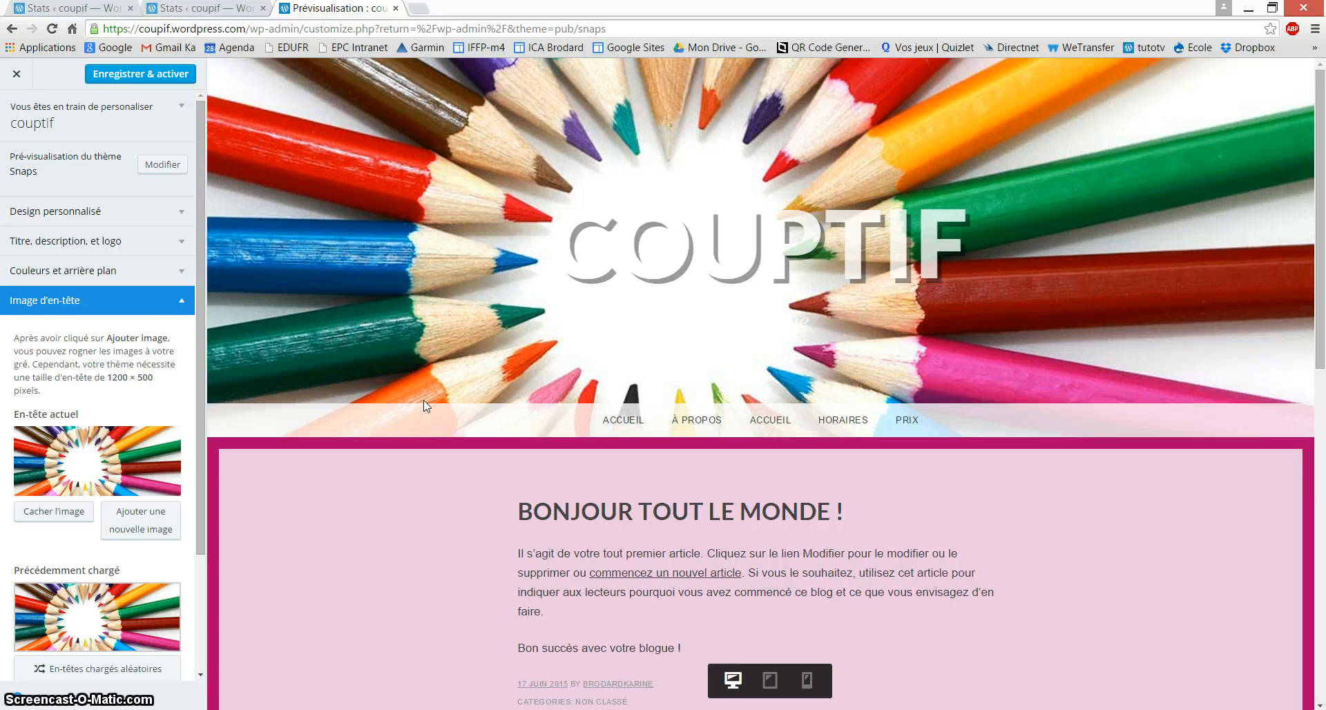
Step: Delete the slogan Bienvenue and the site title couptif, leaving both fields blank
{"action": "left_click", "coordinate": [180, 305]}
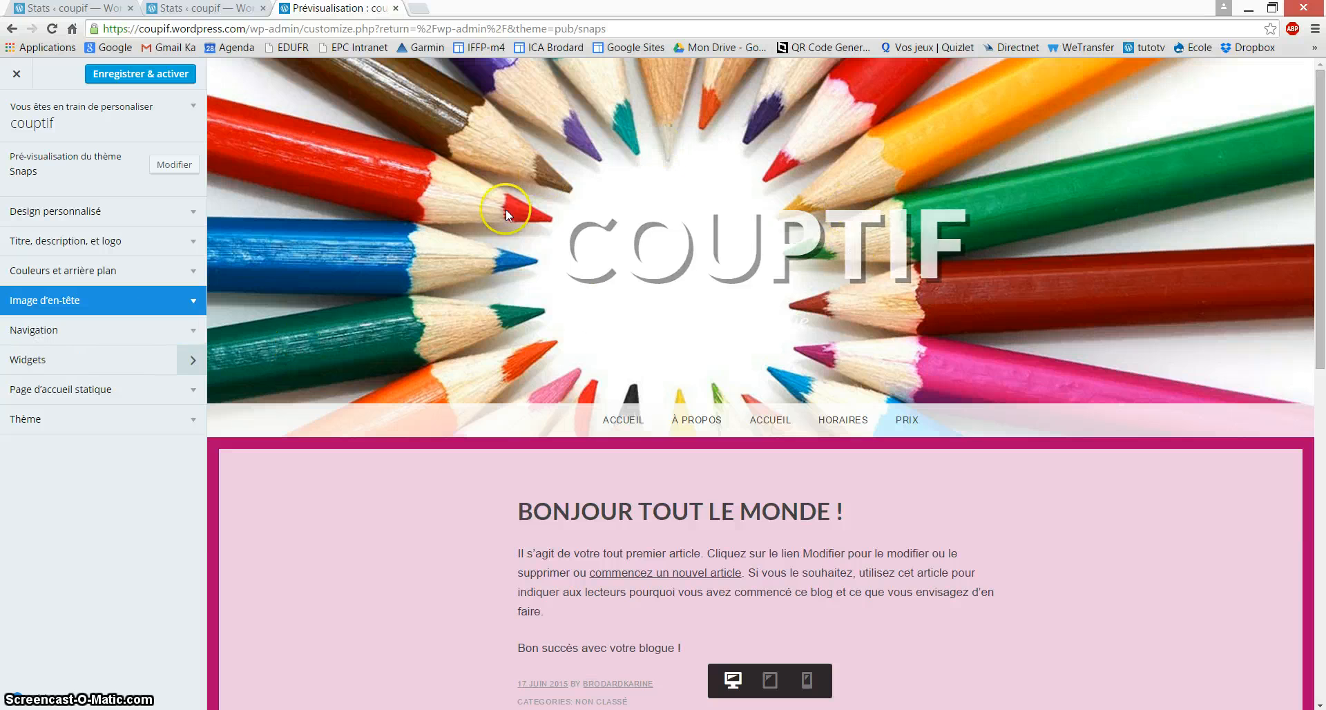
{"action": "left_click", "coordinate": [133, 242]}
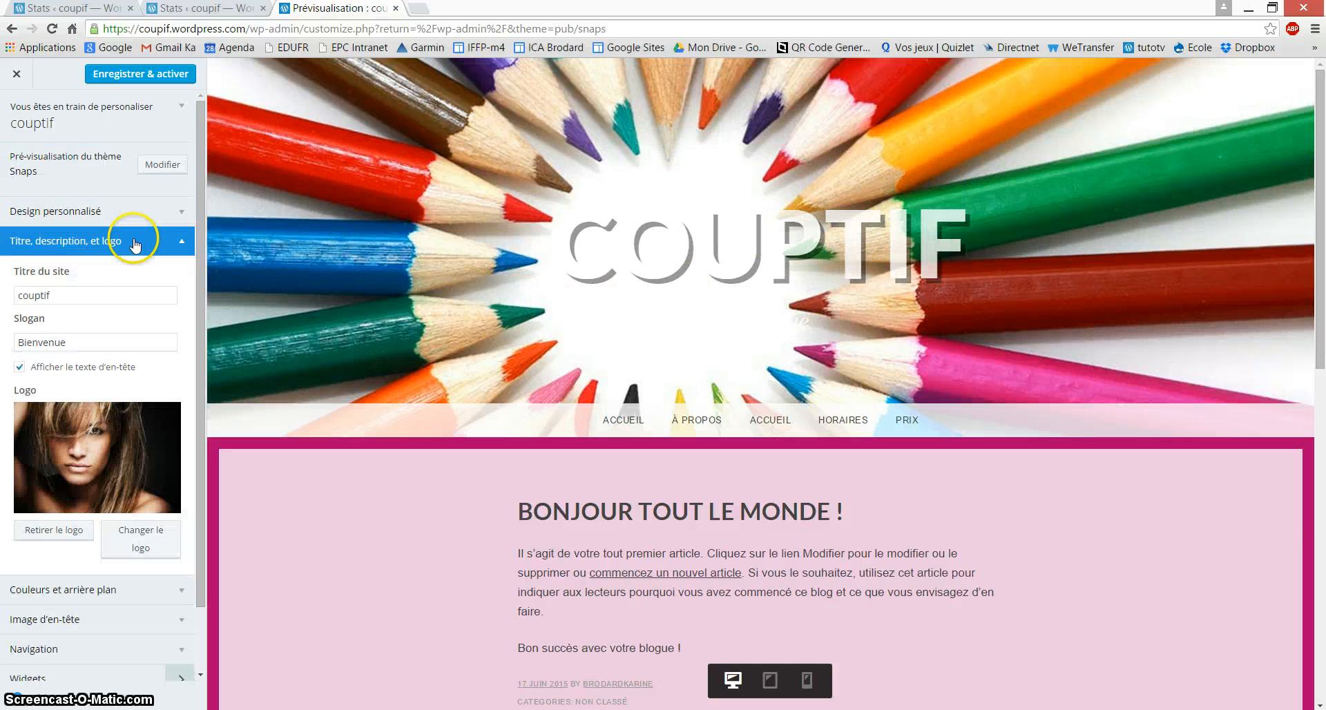
{"action": "left_click", "coordinate": [84, 342]}
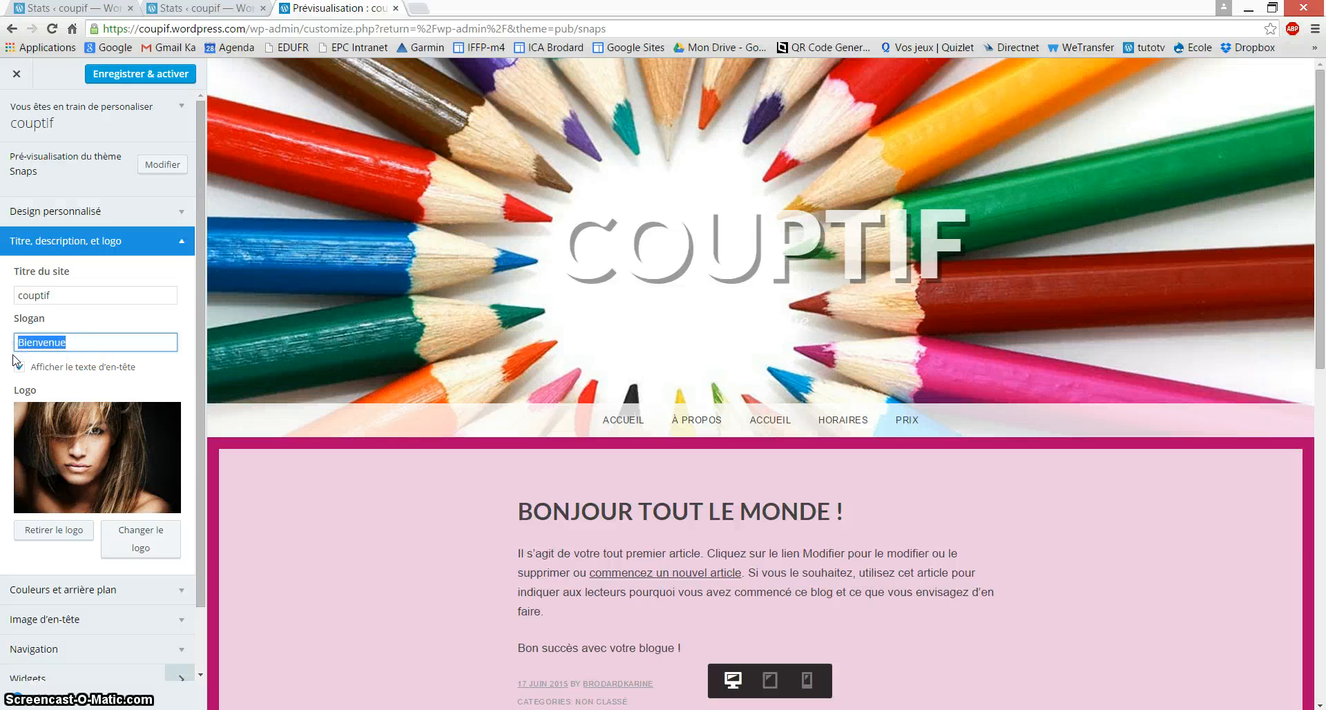
{"action": "key", "text": "BackSpace"}
{"action": "double_click", "coordinate": [65, 295]}
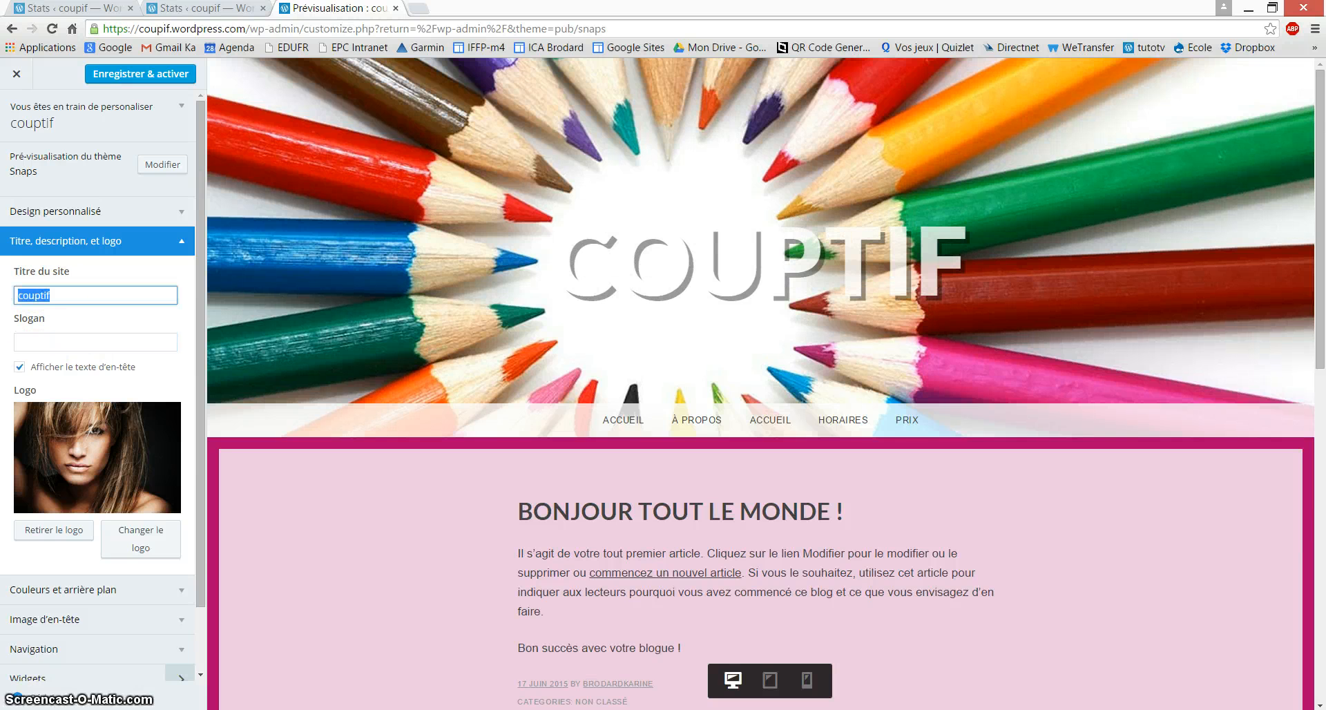
{"action": "key", "text": "BackSpace"}
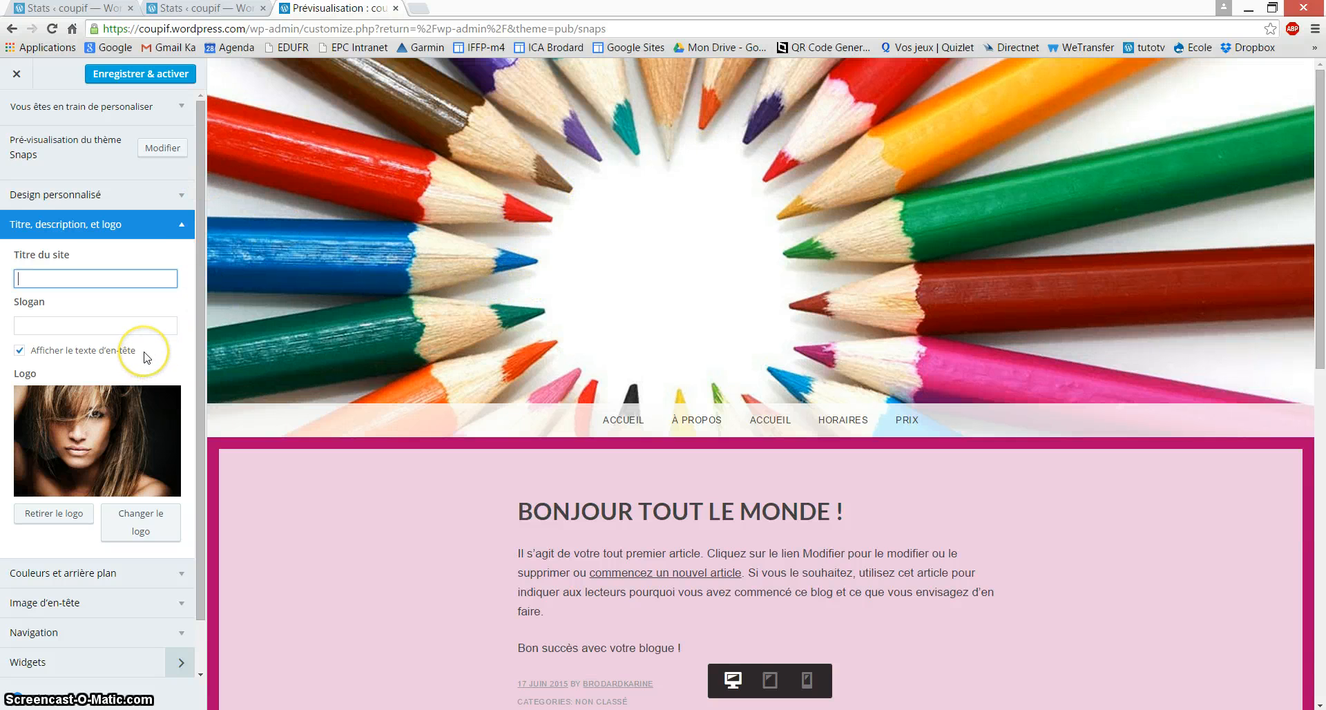
{"action": "left_click", "coordinate": [179, 223]}
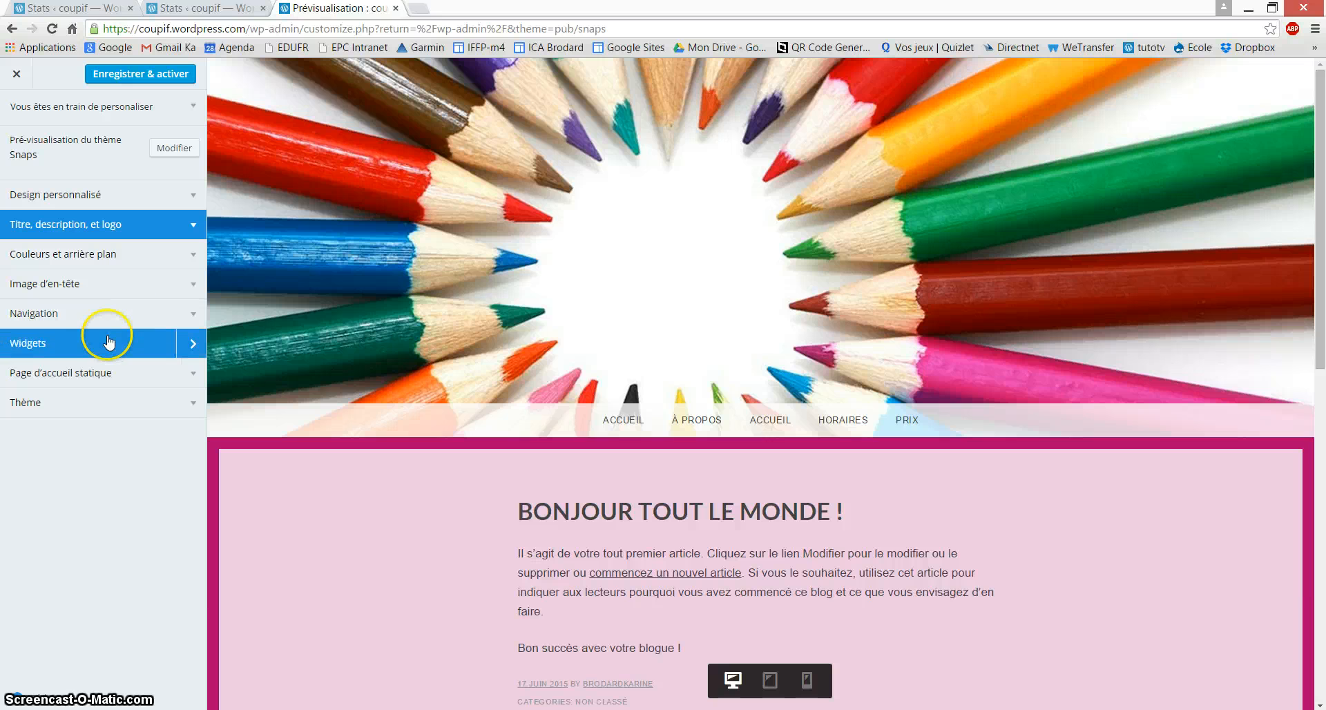
Step: Inspect the Footer One widgets, including the Chercher widget's reorder options
{"action": "scroll", "coordinate": [587, 362], "scroll_direction": "down", "scroll_amount": 8}
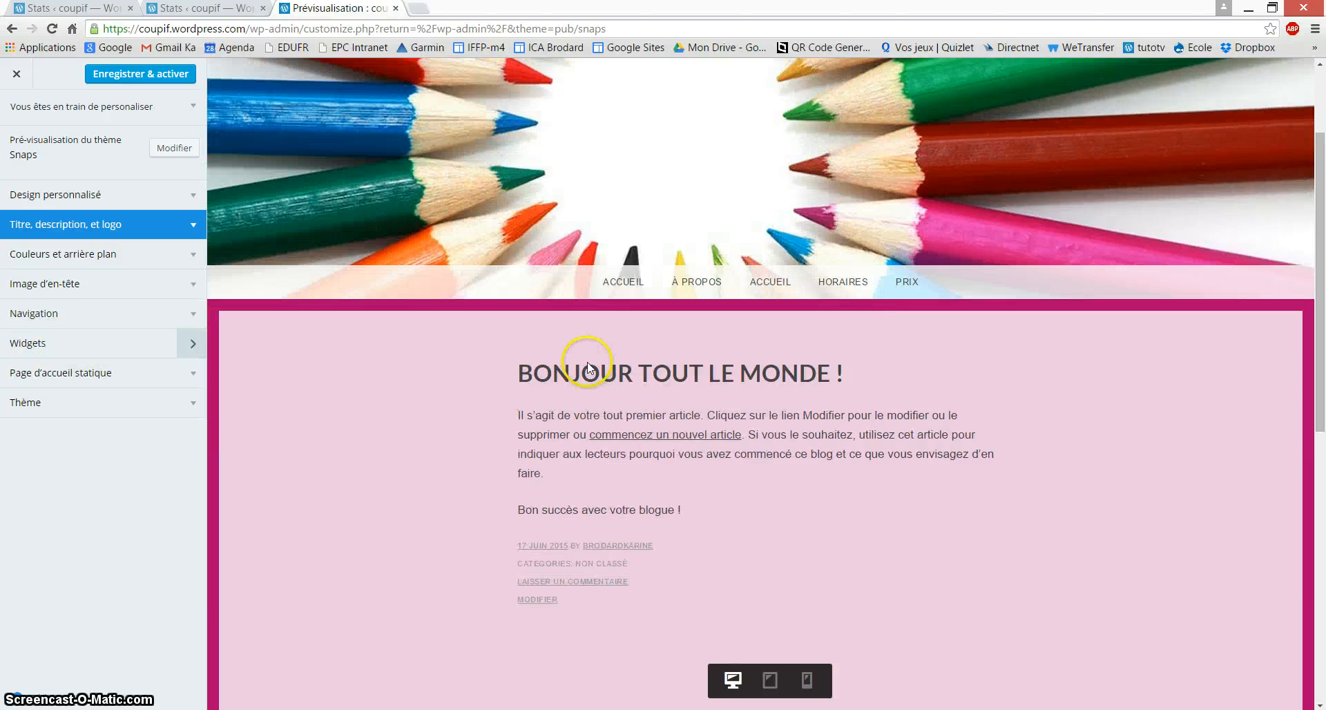
{"action": "scroll", "coordinate": [587, 361], "scroll_direction": "down", "scroll_amount": 2}
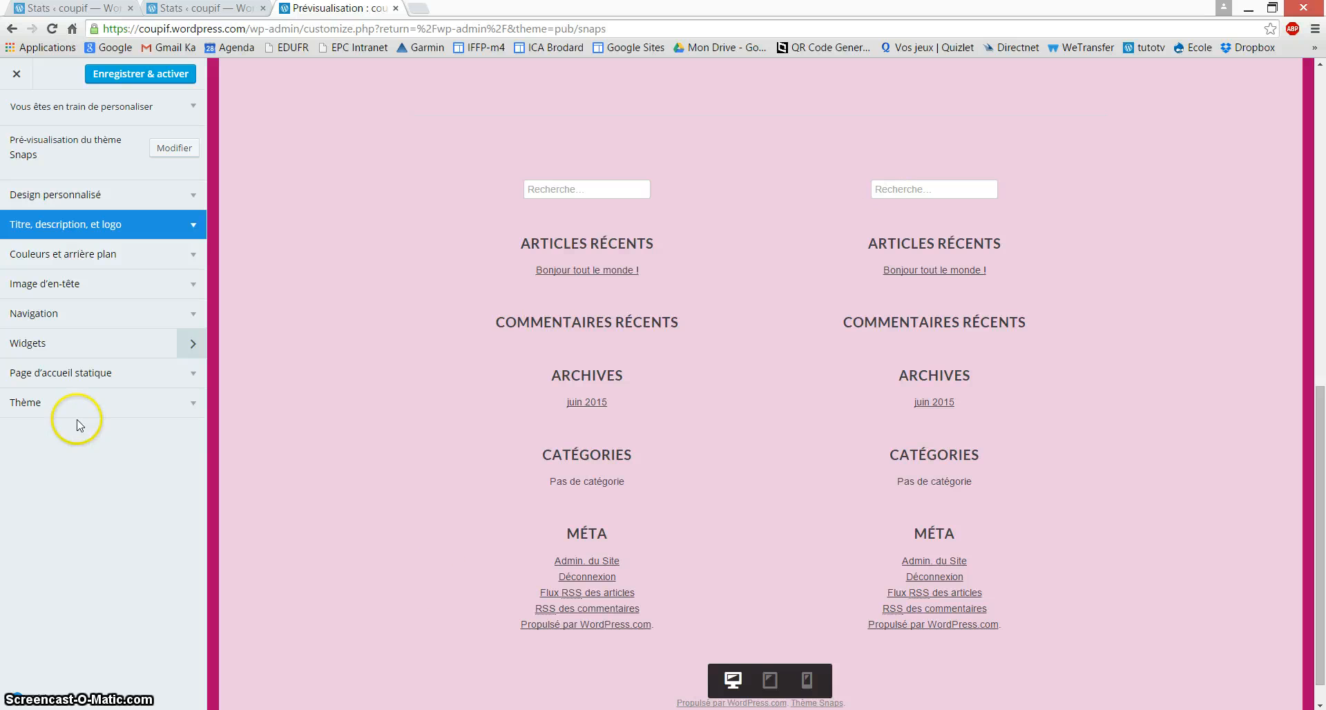
{"action": "left_click", "coordinate": [52, 344]}
{"action": "left_click", "coordinate": [42, 102]}
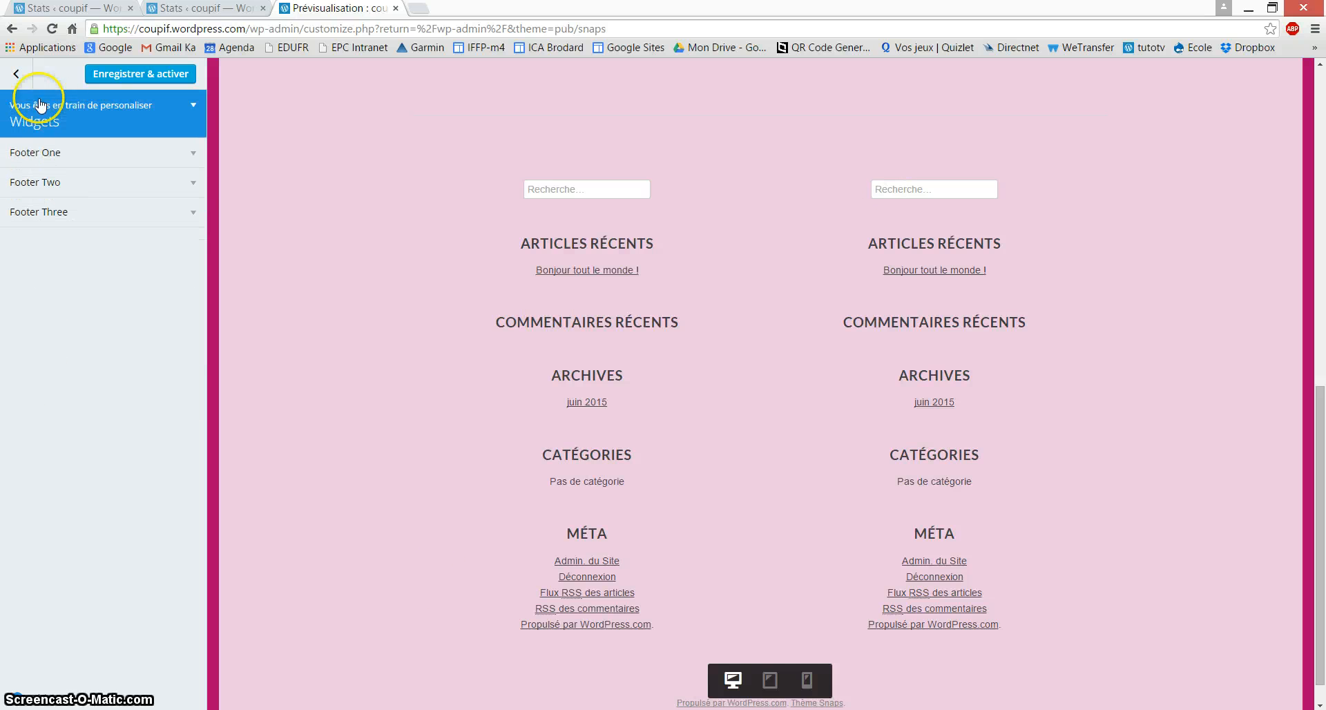
{"action": "left_click", "coordinate": [75, 238]}
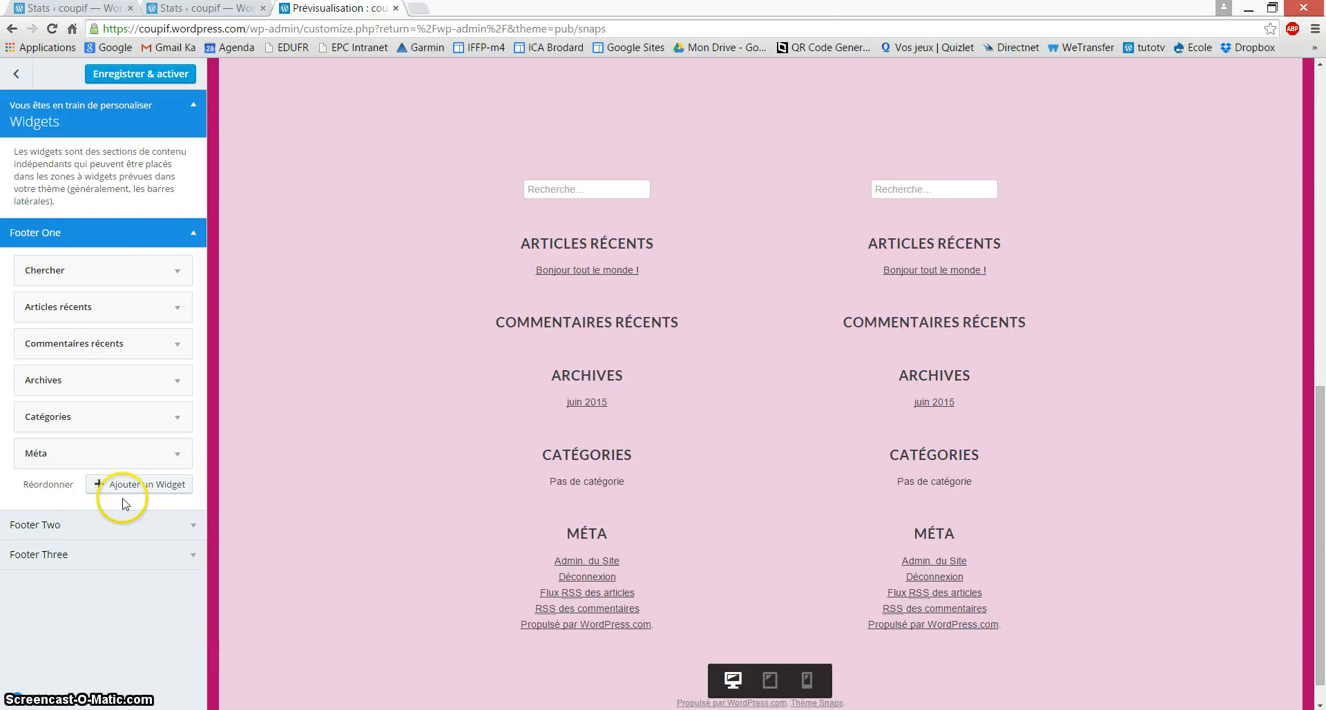
{"action": "left_click", "coordinate": [51, 485]}
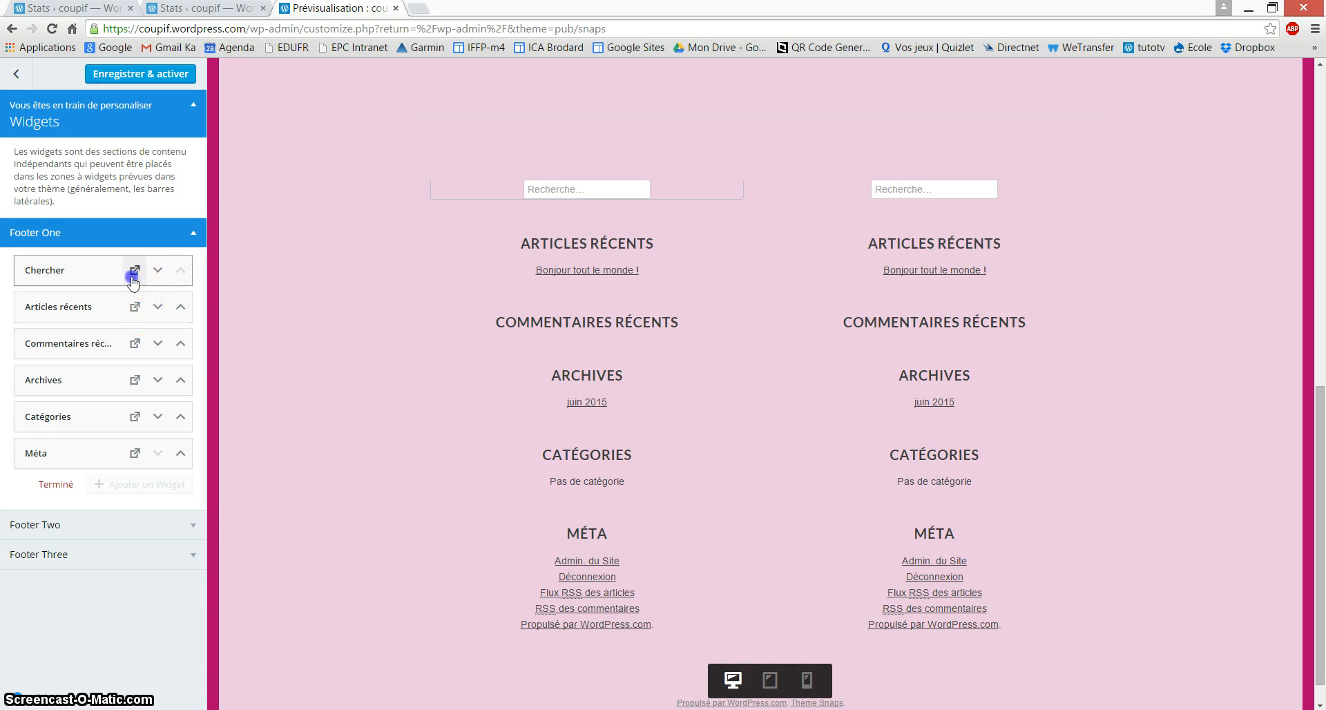
{"action": "left_click", "coordinate": [135, 270]}
{"action": "left_click", "coordinate": [110, 274]}
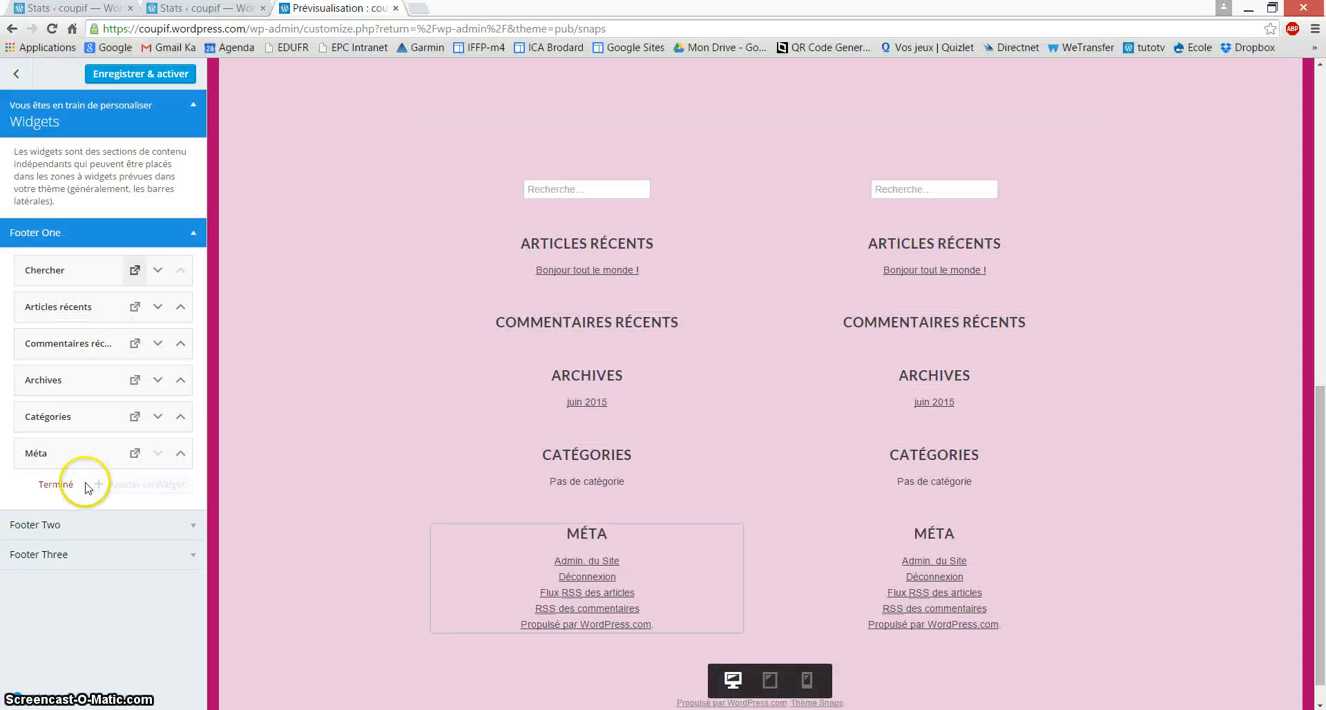
Step: Check the Footer Two and Footer Three widget areas and return to the main Customizer menu
{"action": "left_click", "coordinate": [43, 527]}
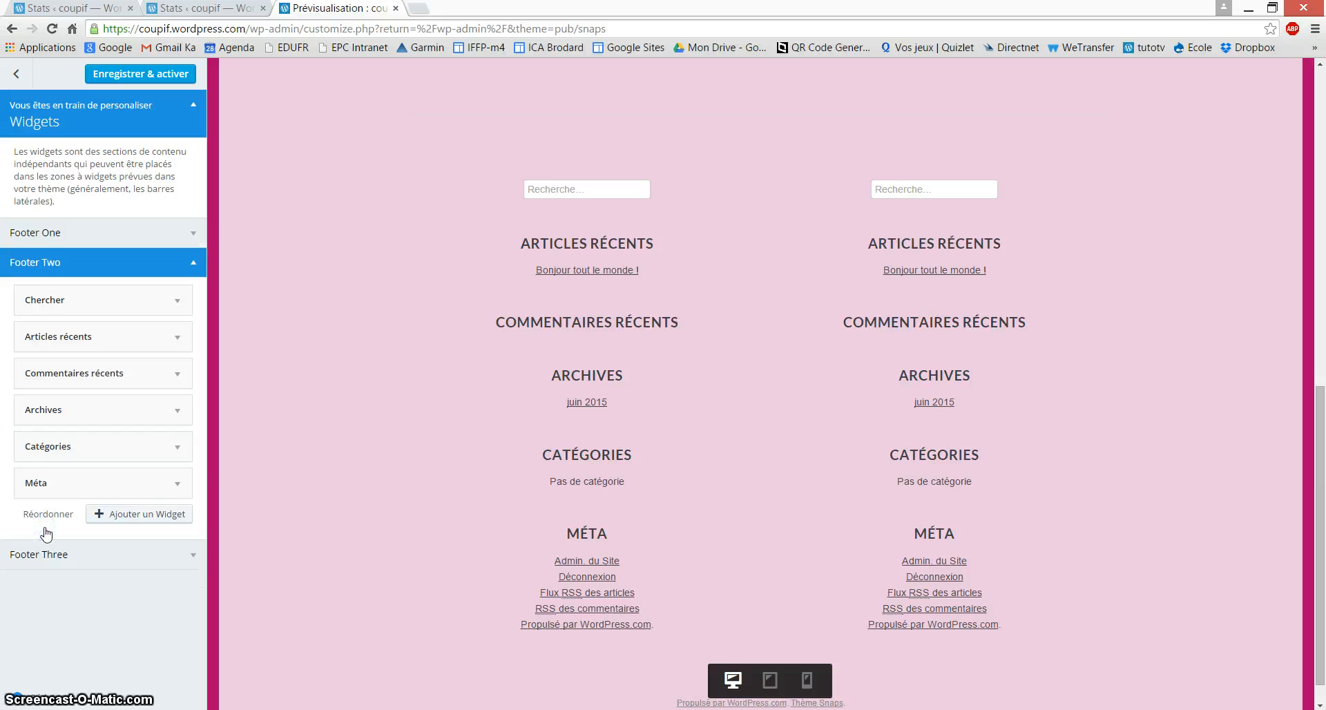
{"action": "left_click", "coordinate": [48, 555]}
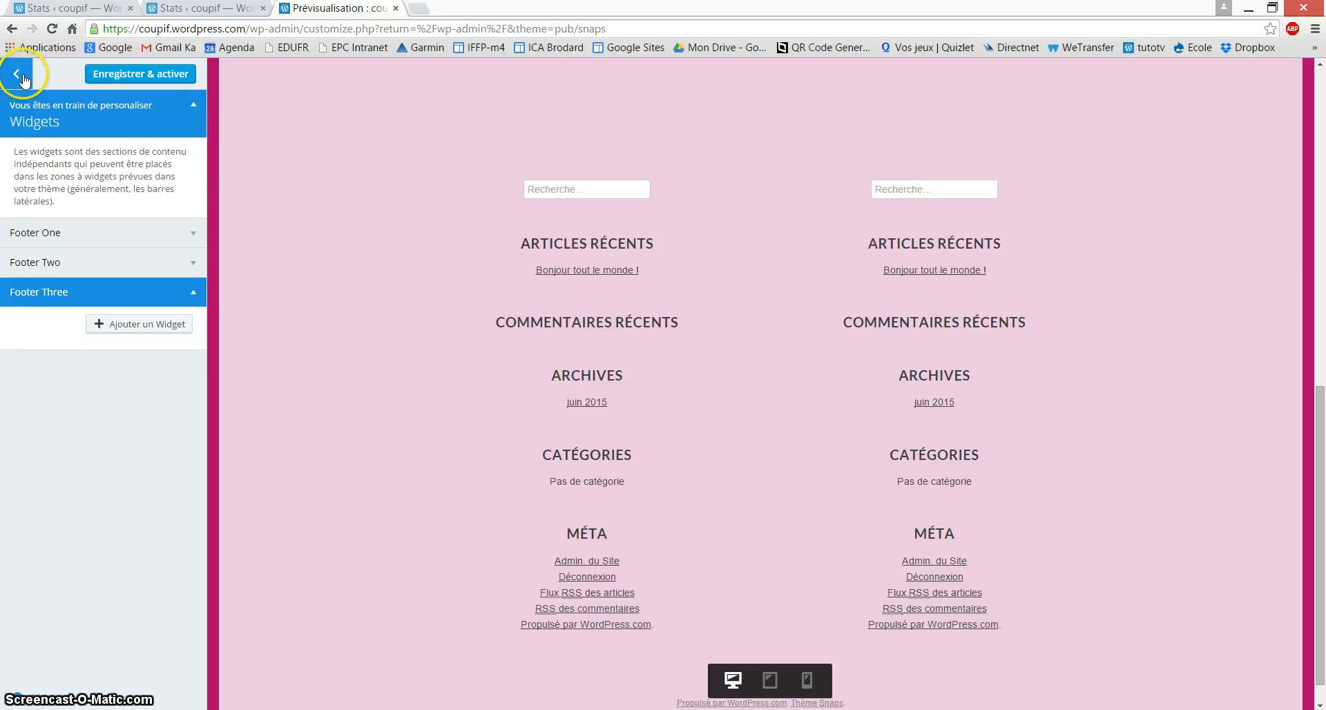
{"action": "left_click", "coordinate": [177, 129]}
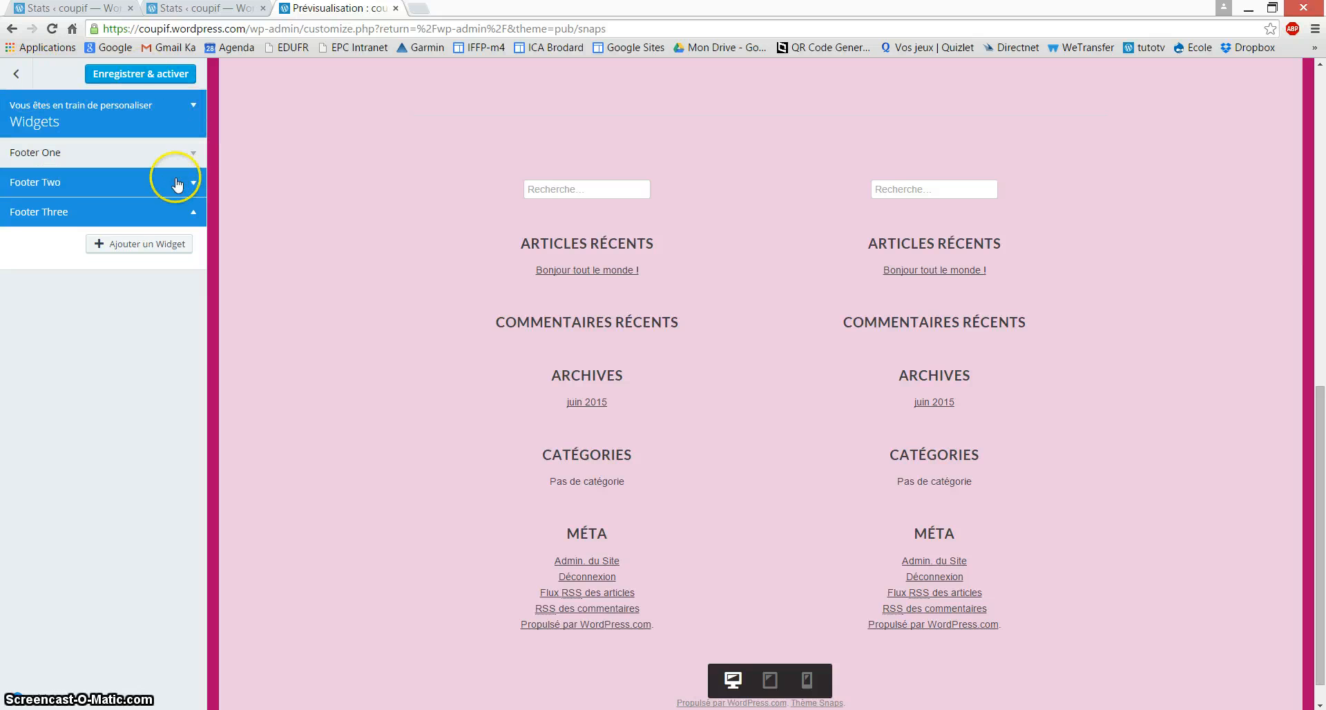
{"action": "left_click", "coordinate": [14, 75]}
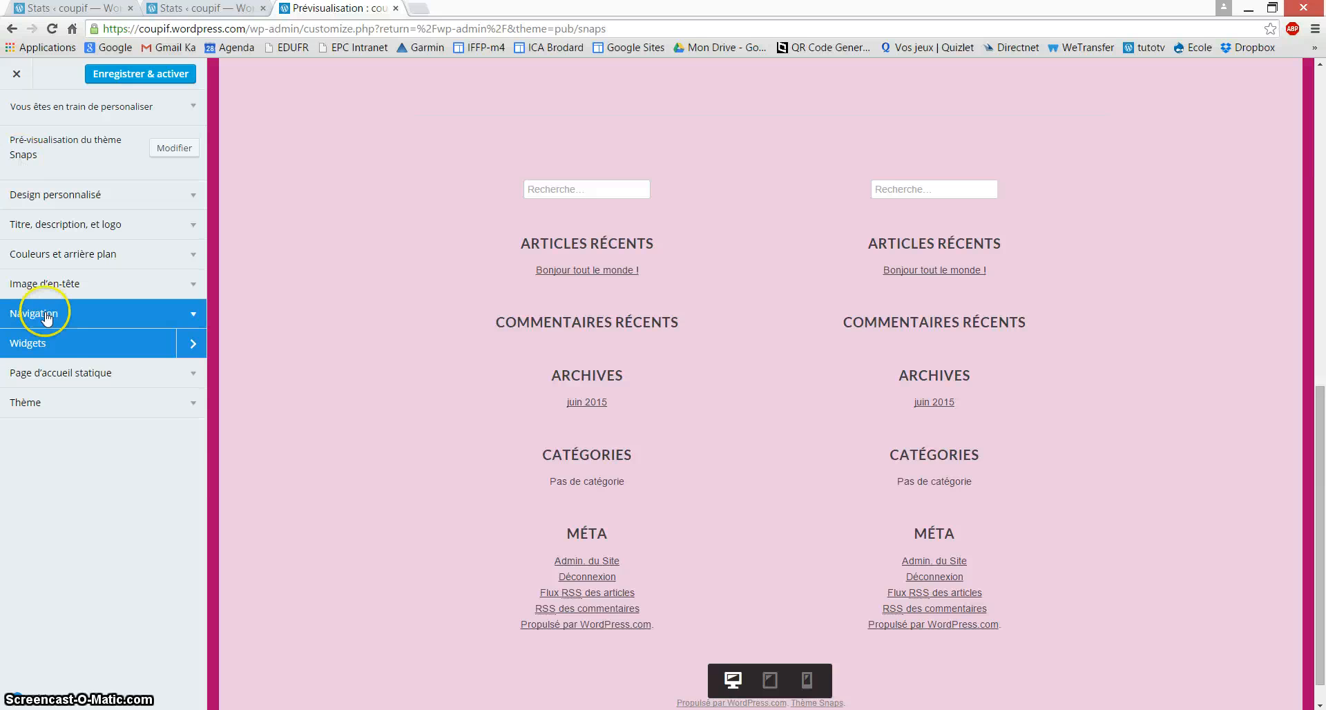
Step: Switch the home page setting to Une page statique with Accueil as the home page
{"action": "left_click", "coordinate": [78, 374]}
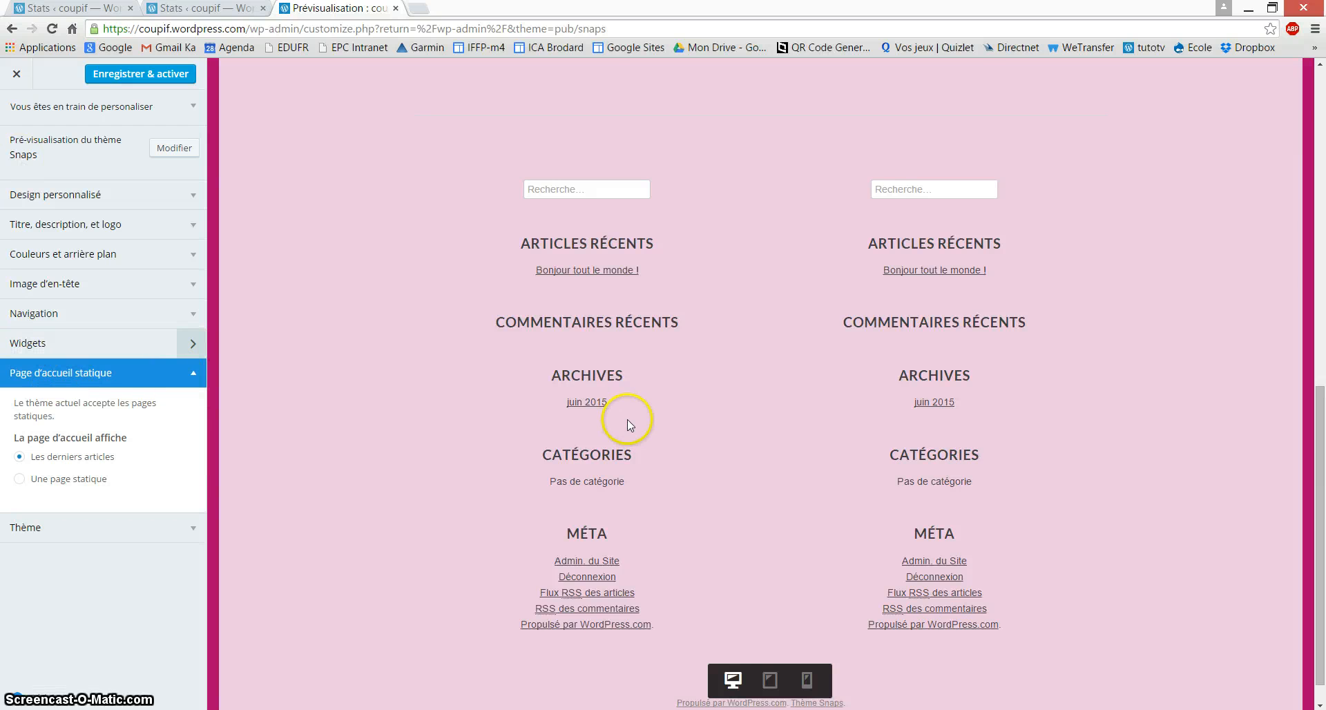
{"action": "scroll", "coordinate": [627, 420], "scroll_direction": "up", "scroll_amount": 15}
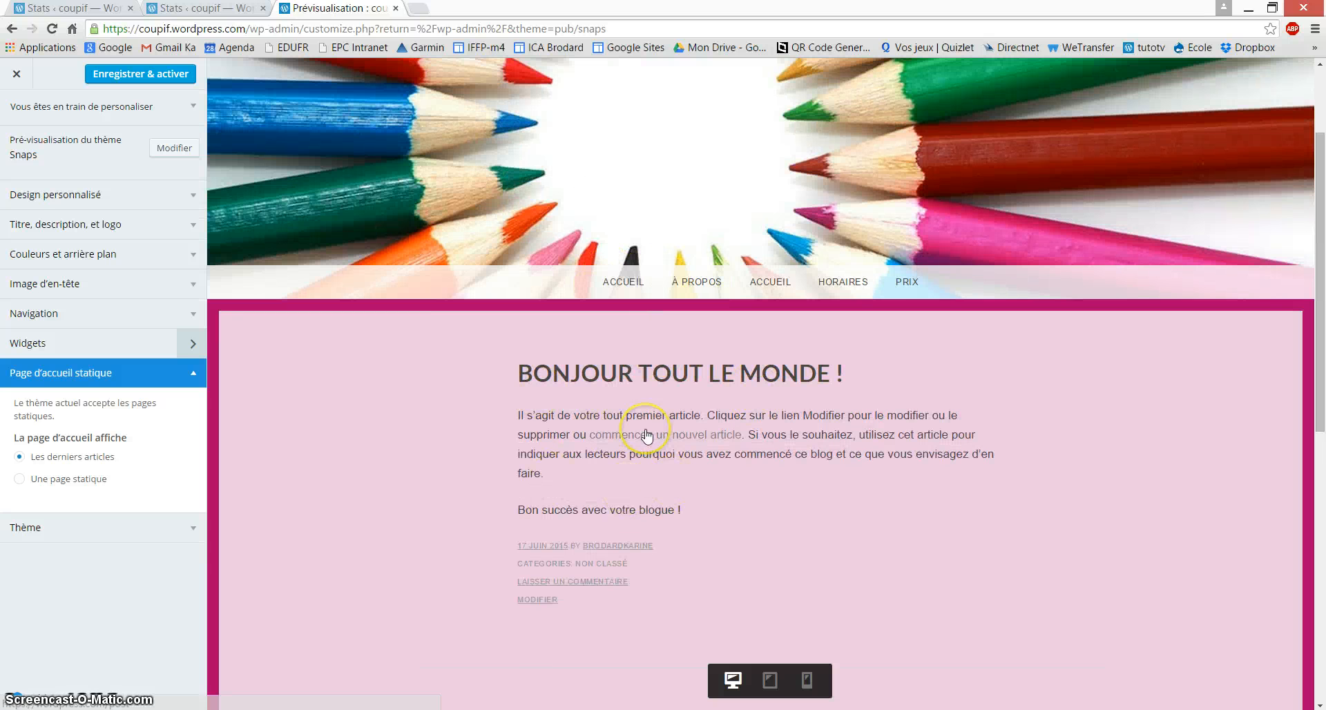
{"action": "left_click", "coordinate": [27, 486]}
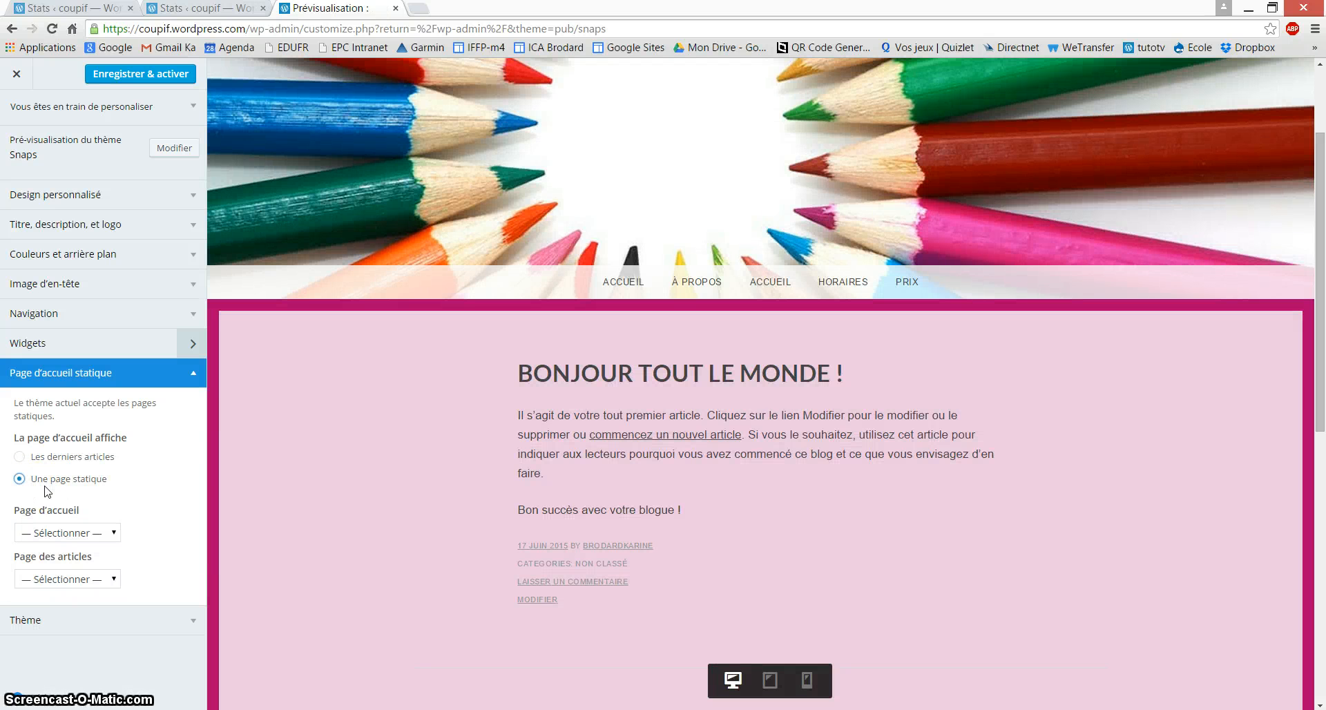
{"action": "left_click", "coordinate": [64, 534]}
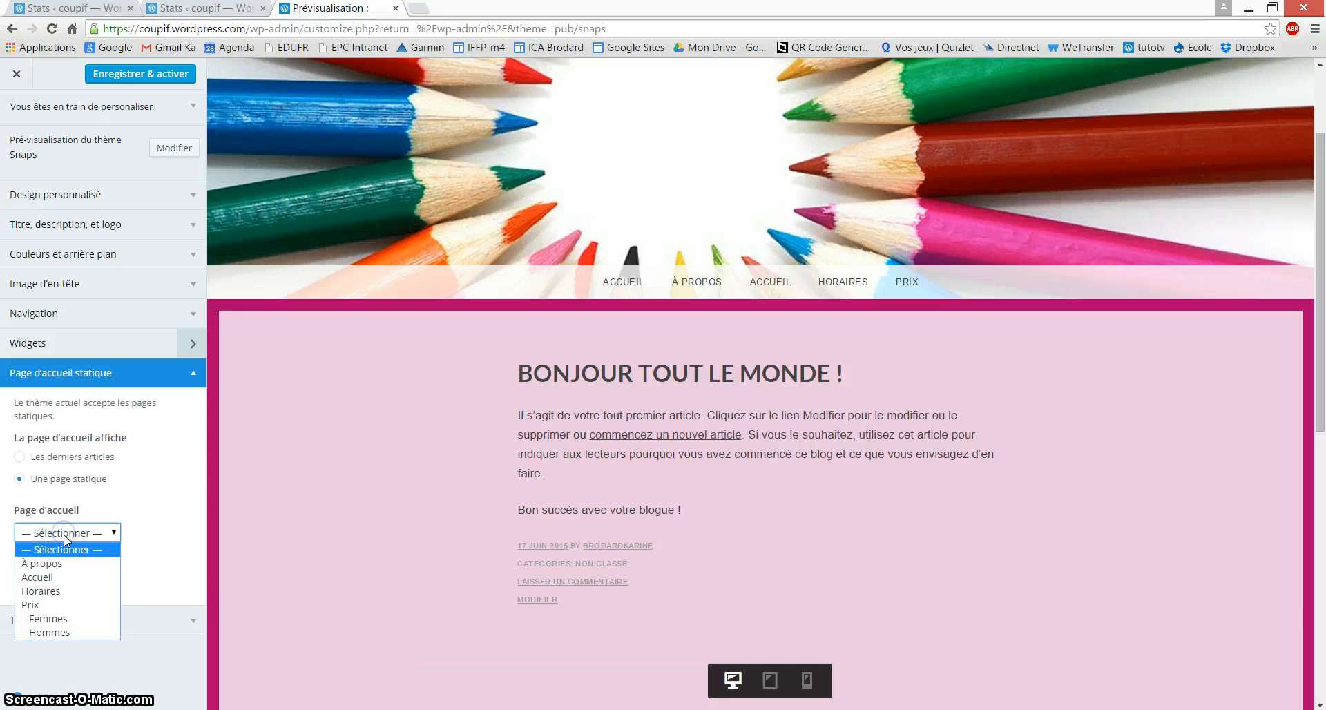
{"action": "left_click", "coordinate": [55, 578]}
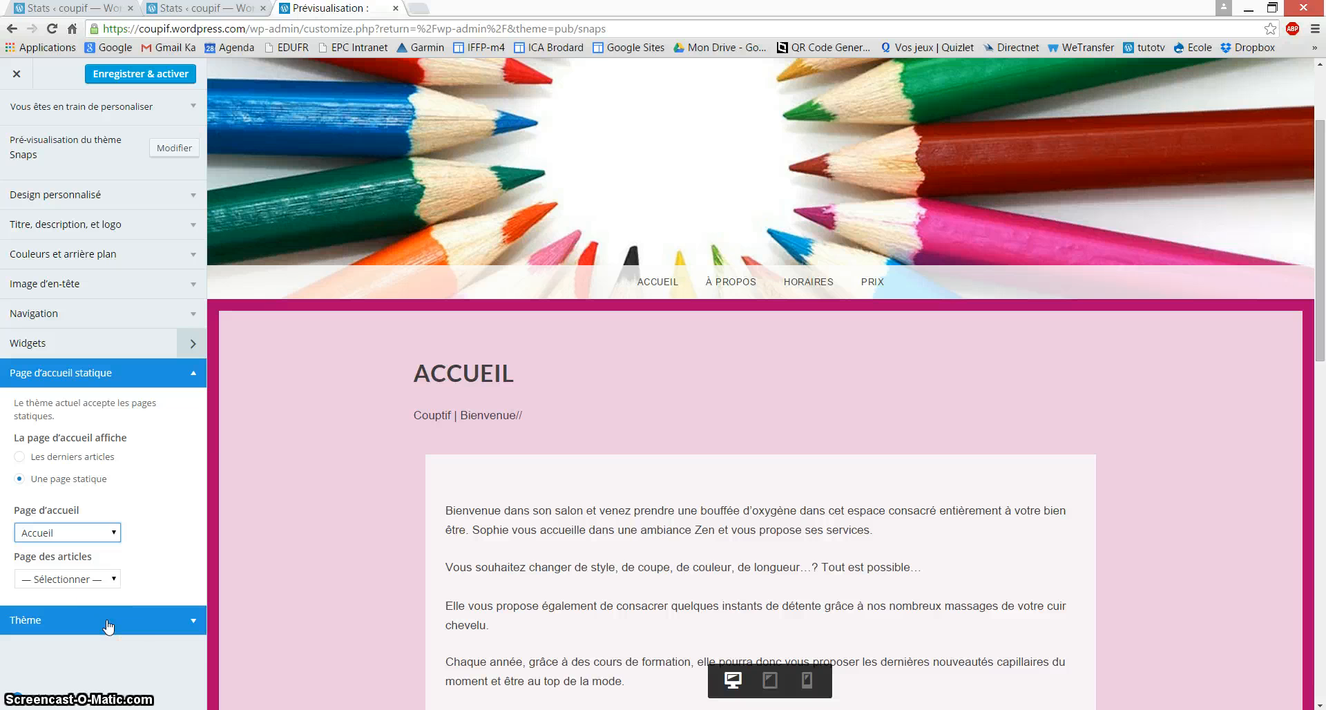
{"action": "left_click", "coordinate": [194, 623]}
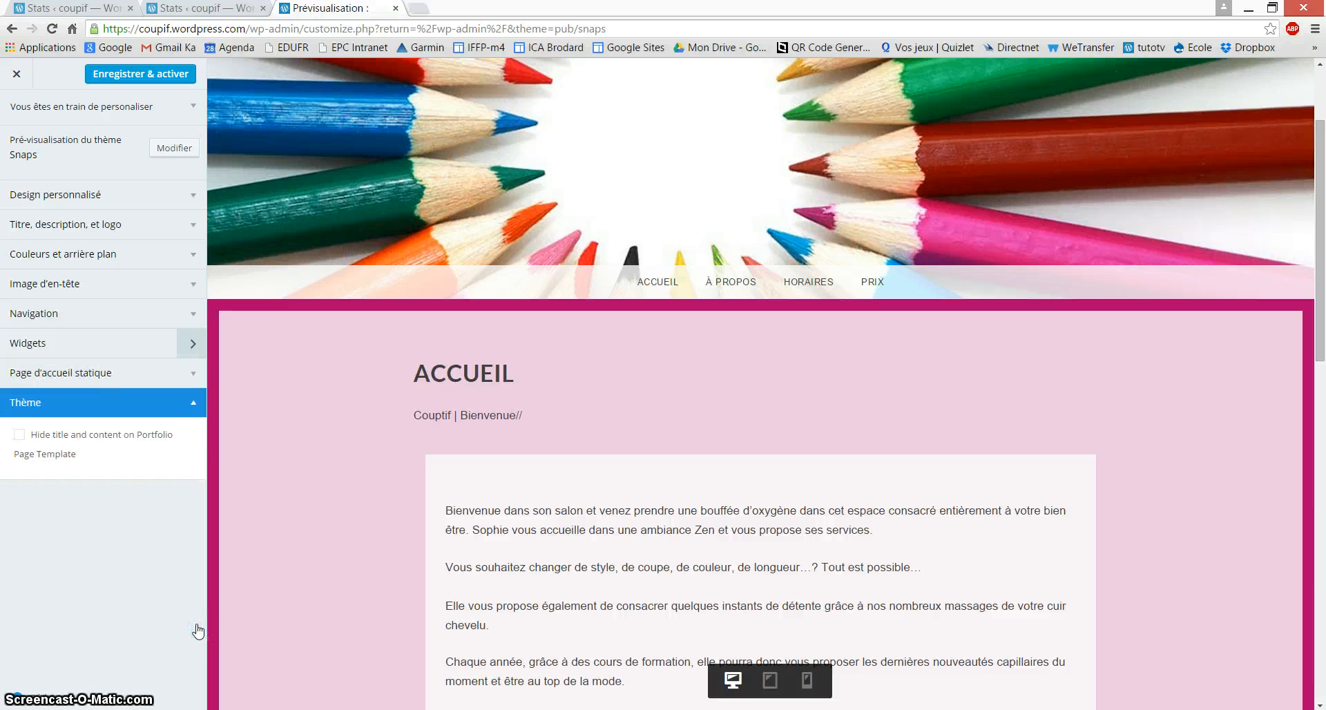
Step: Publish the Accueil home page change and go to the dashboard's Apparence > Widgets screen
{"action": "left_click", "coordinate": [158, 73]}
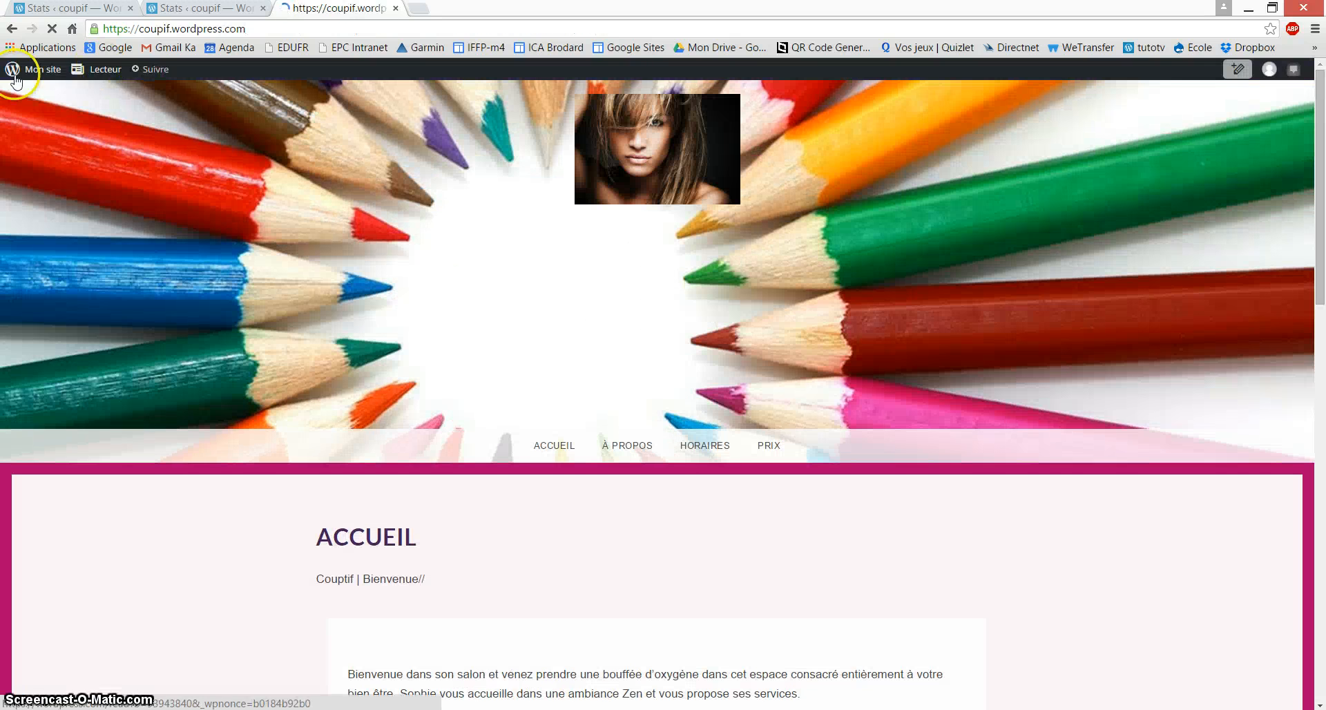
{"action": "left_click", "coordinate": [27, 72]}
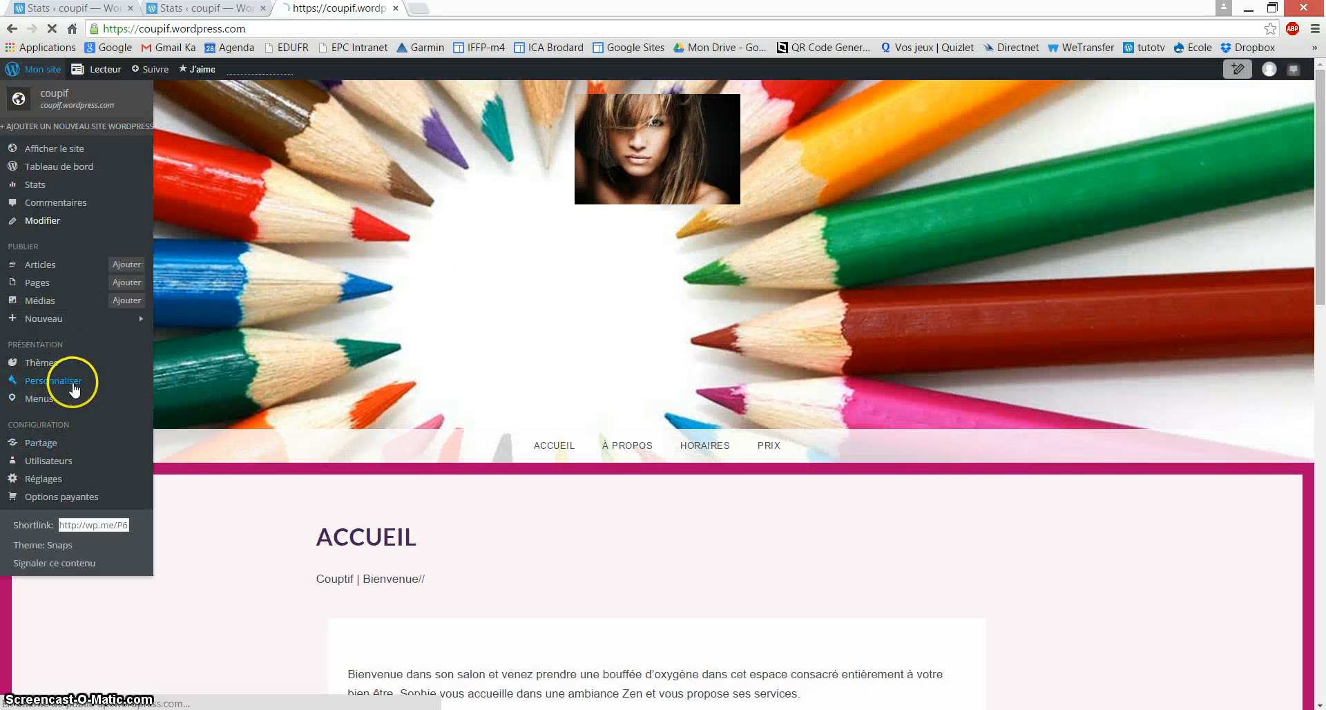
{"action": "left_click", "coordinate": [58, 170]}
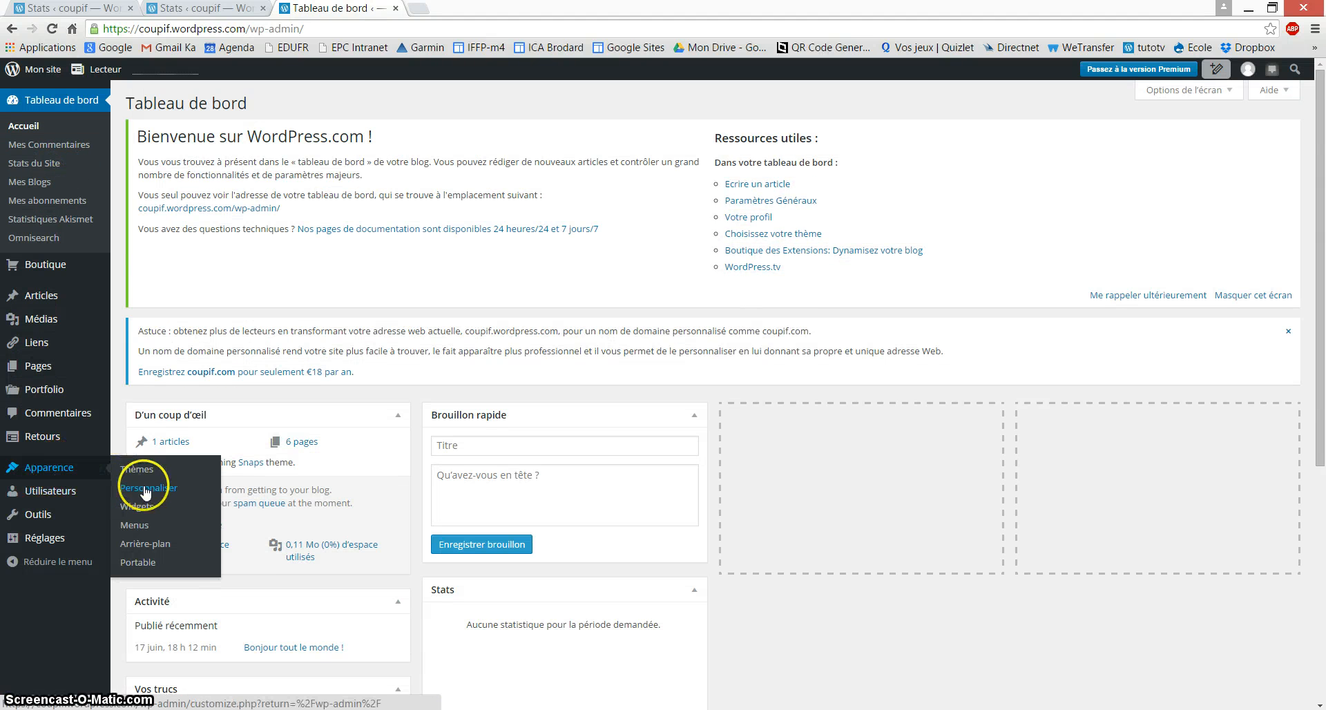
{"action": "left_click", "coordinate": [145, 489]}
{"action": "left_click", "coordinate": [141, 511]}
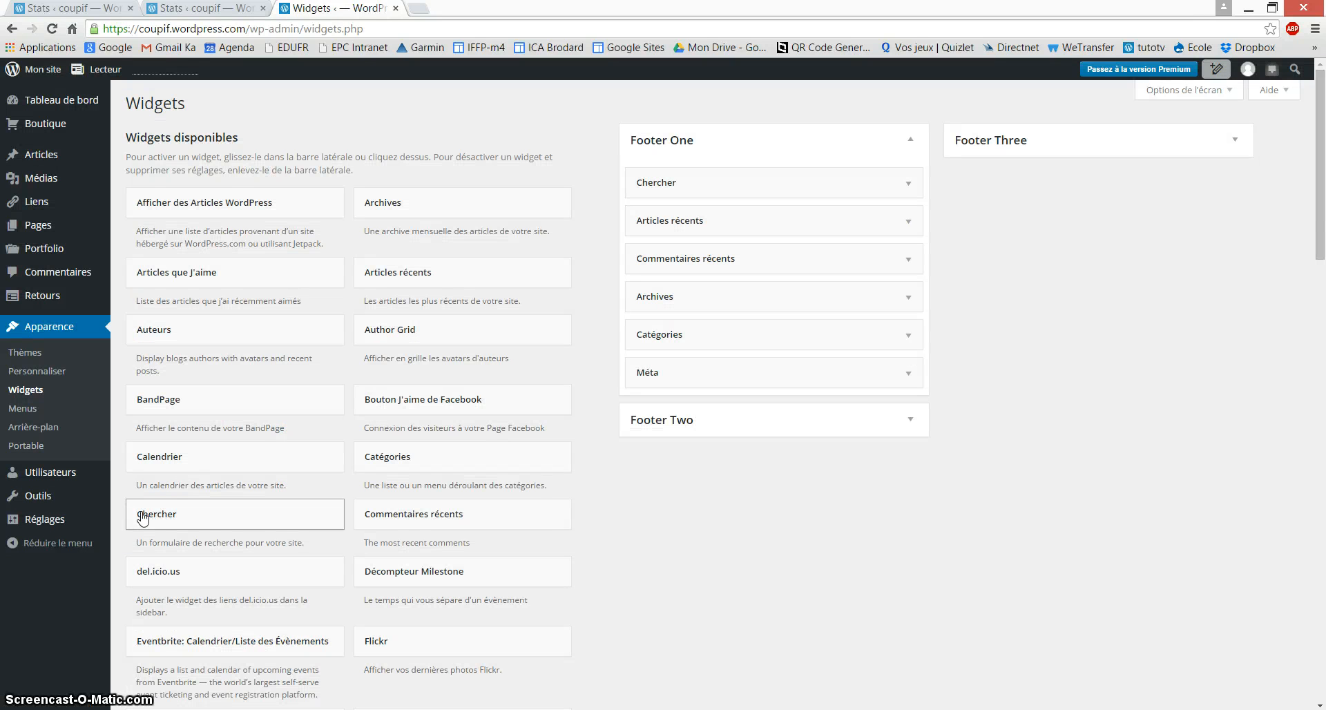
Step: Drag Chercher, Articles récents, Commentaires récents, Archives, Catégories and Méta out of Footer One
{"action": "left_click", "coordinate": [714, 186]}
{"action": "left_click_drag", "start_coordinate": [714, 187], "coordinate": [367, 262]}
{"action": "left_click_drag", "start_coordinate": [653, 172], "coordinate": [442, 232]}
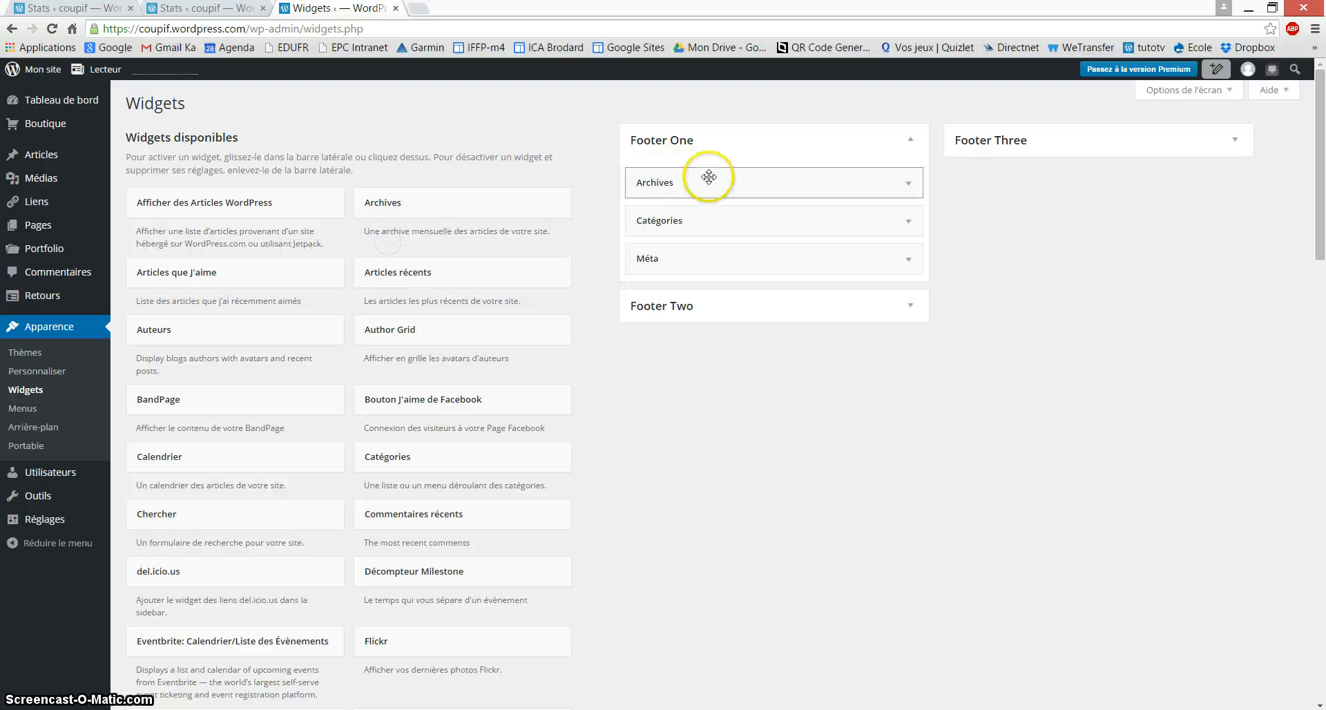
{"action": "left_click_drag", "start_coordinate": [711, 177], "coordinate": [444, 201]}
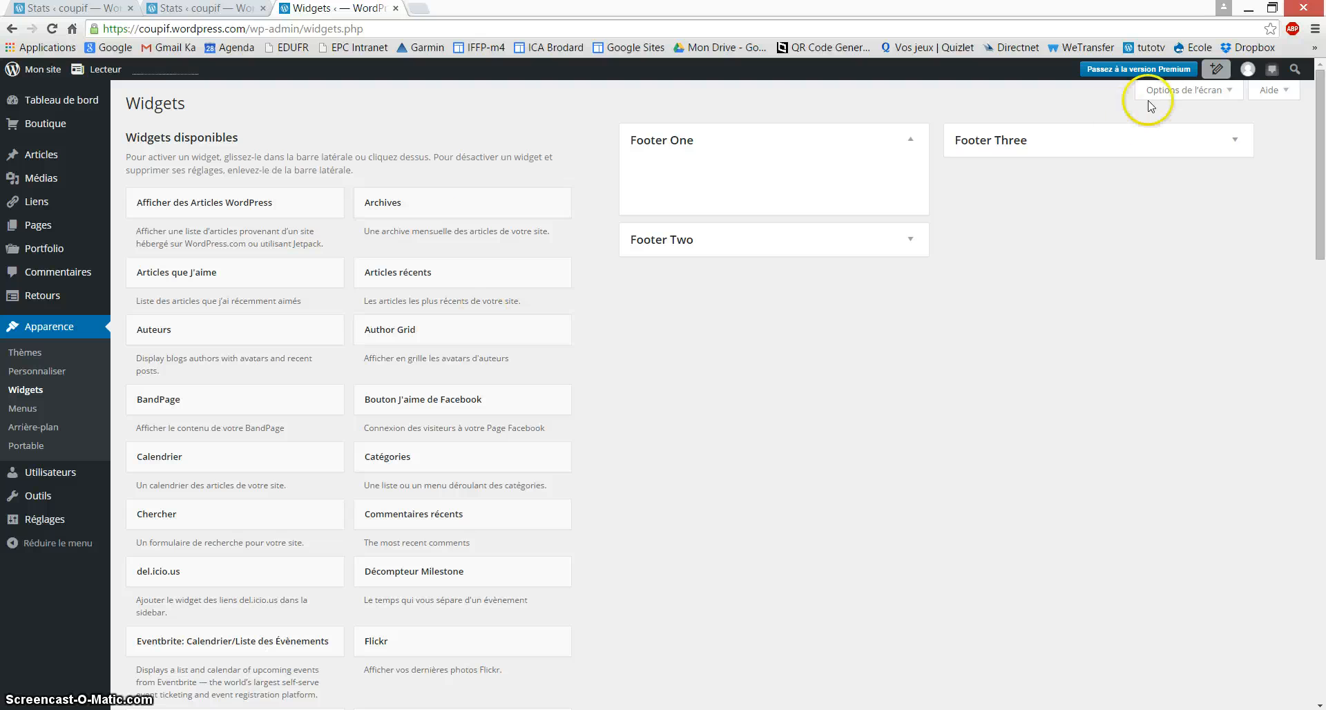
{"action": "scroll", "coordinate": [877, 373], "scroll_direction": "down", "scroll_amount": 9}
{"action": "scroll", "coordinate": [868, 404], "scroll_direction": "down", "scroll_amount": 7}
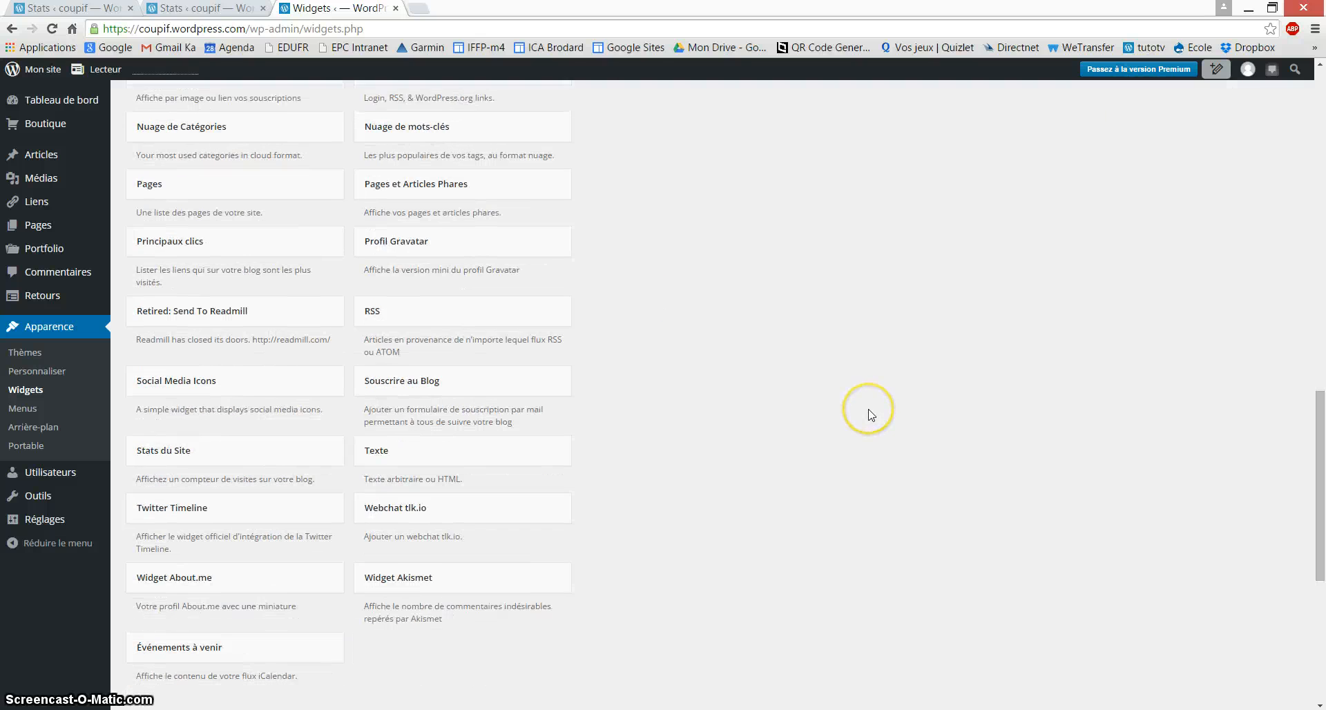
{"action": "scroll", "coordinate": [870, 411], "scroll_direction": "up", "scroll_amount": 20}
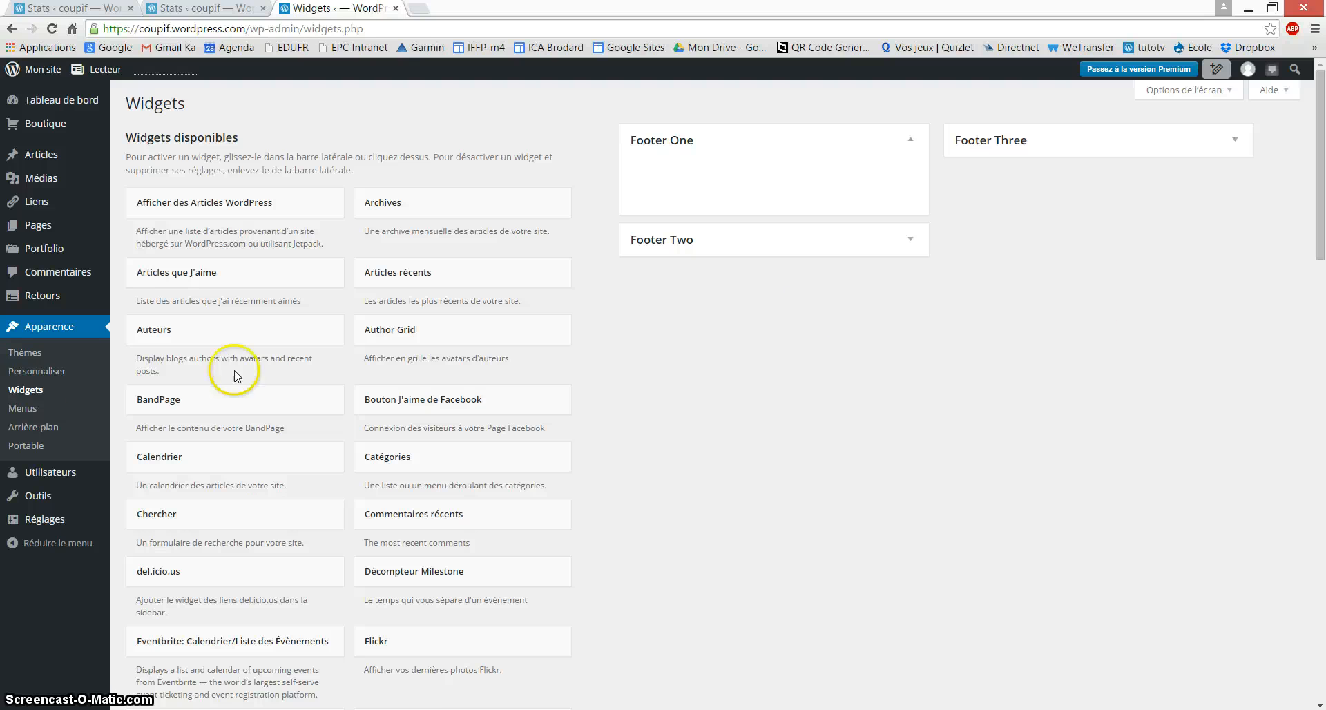
Step: View the live couptif site opening on Accueil, then head to the Accueil menu editor
{"action": "mouse_move", "coordinate": [61, 95]}
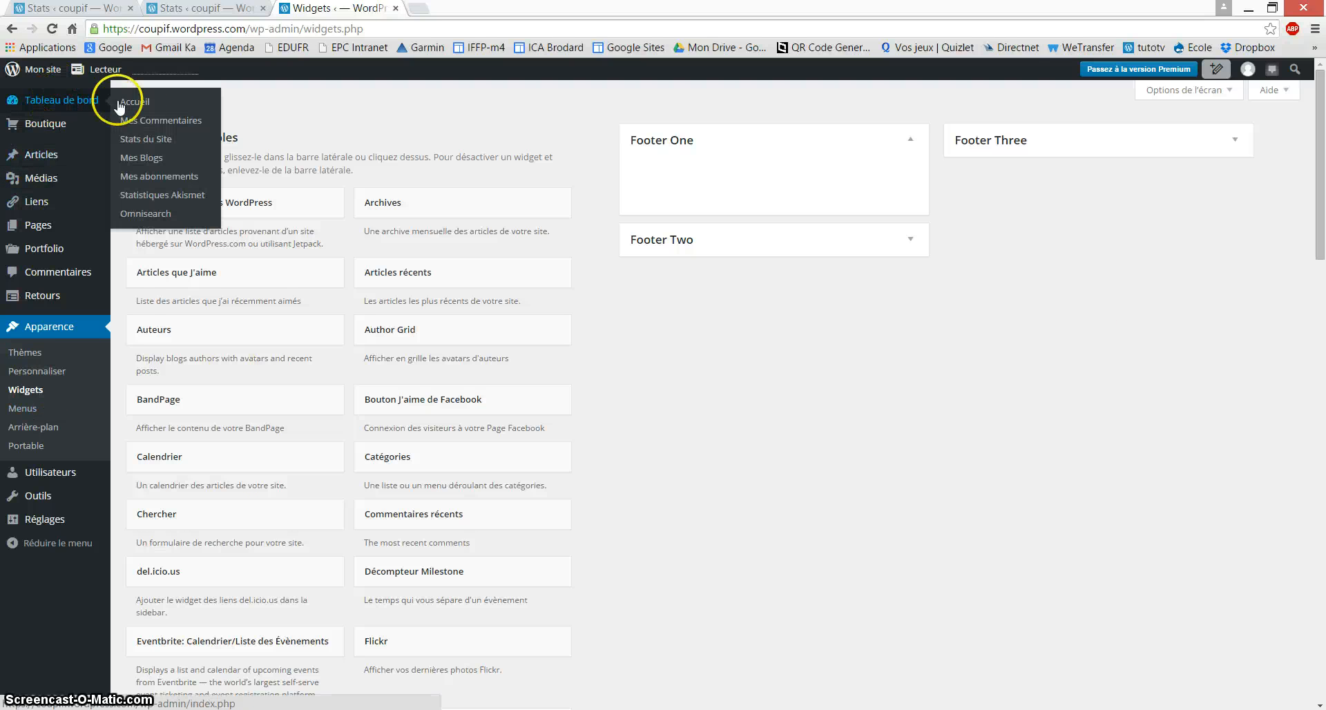
{"action": "left_click", "coordinate": [45, 76]}
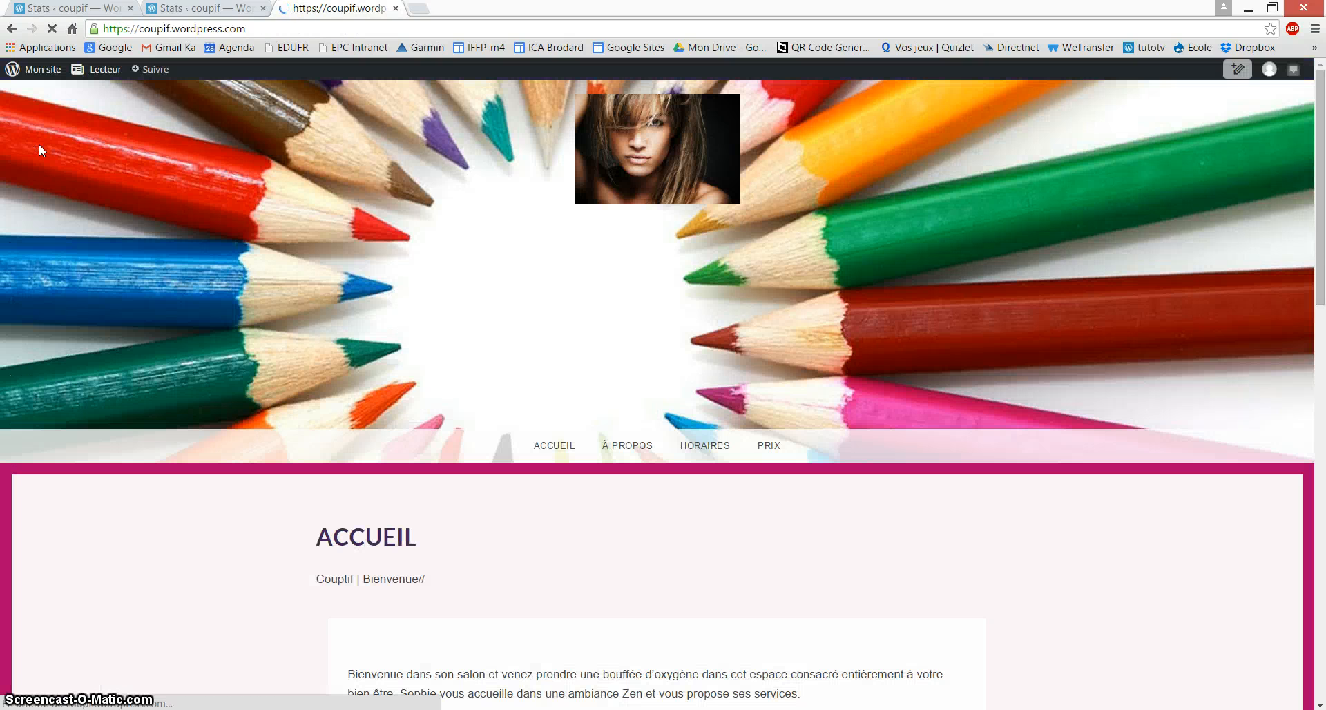
{"action": "scroll", "coordinate": [648, 617], "scroll_direction": "down", "scroll_amount": 5}
{"action": "scroll", "coordinate": [648, 616], "scroll_direction": "down", "scroll_amount": 2}
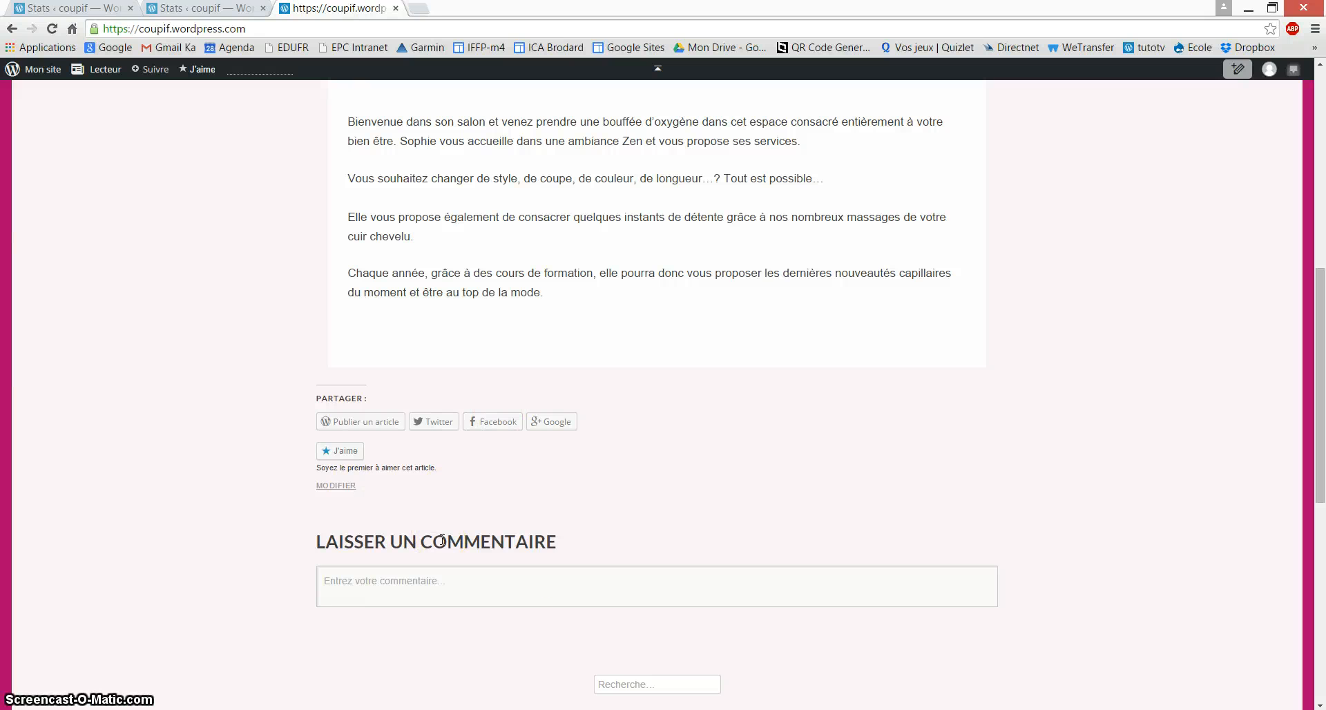
{"action": "scroll", "coordinate": [442, 542], "scroll_direction": "up", "scroll_amount": 5}
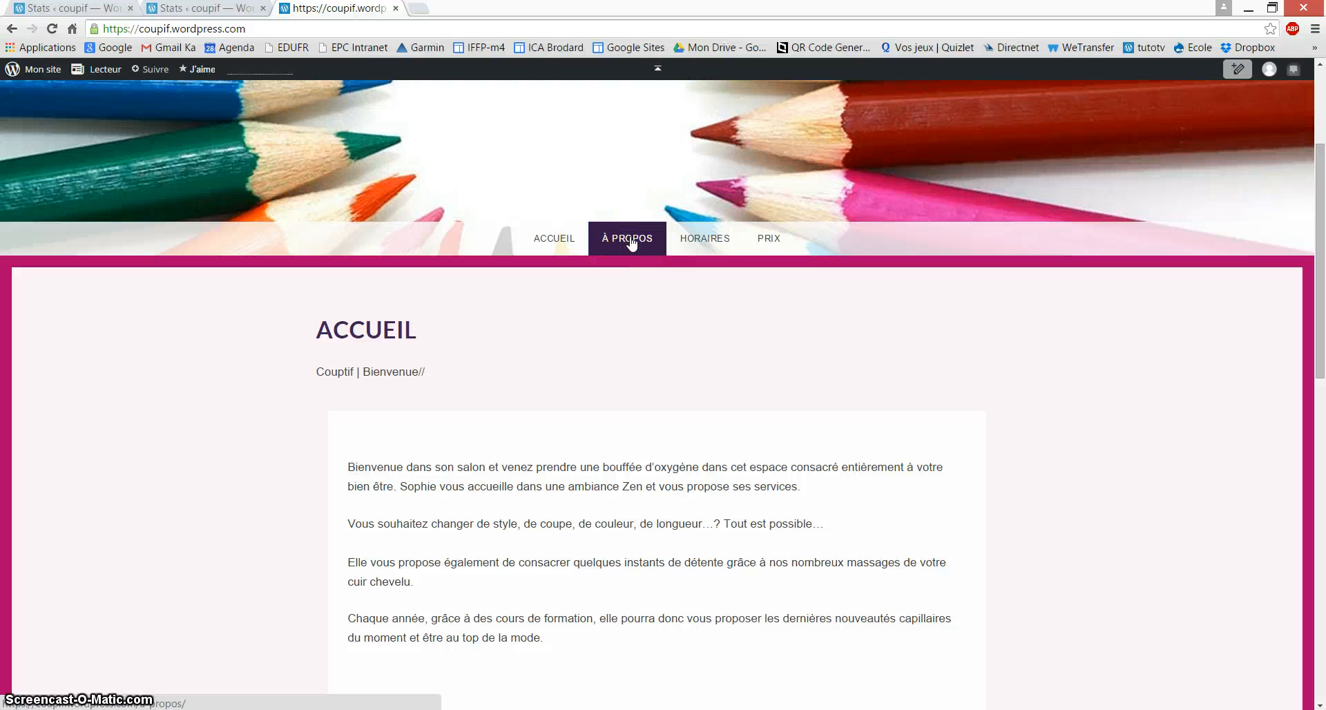
{"action": "left_click", "coordinate": [43, 70]}
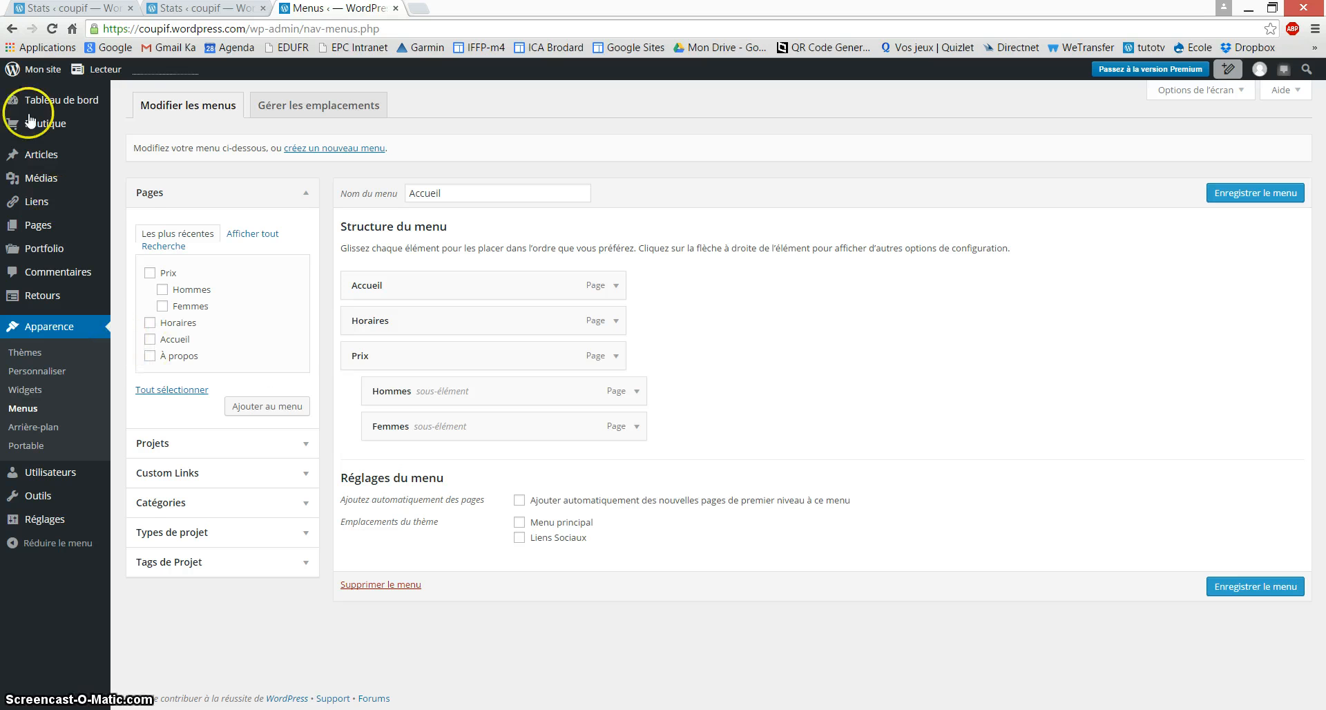
Step: Trash the À propos page using the Mettre dans la corbeille bulk action
{"action": "left_click", "coordinate": [36, 69]}
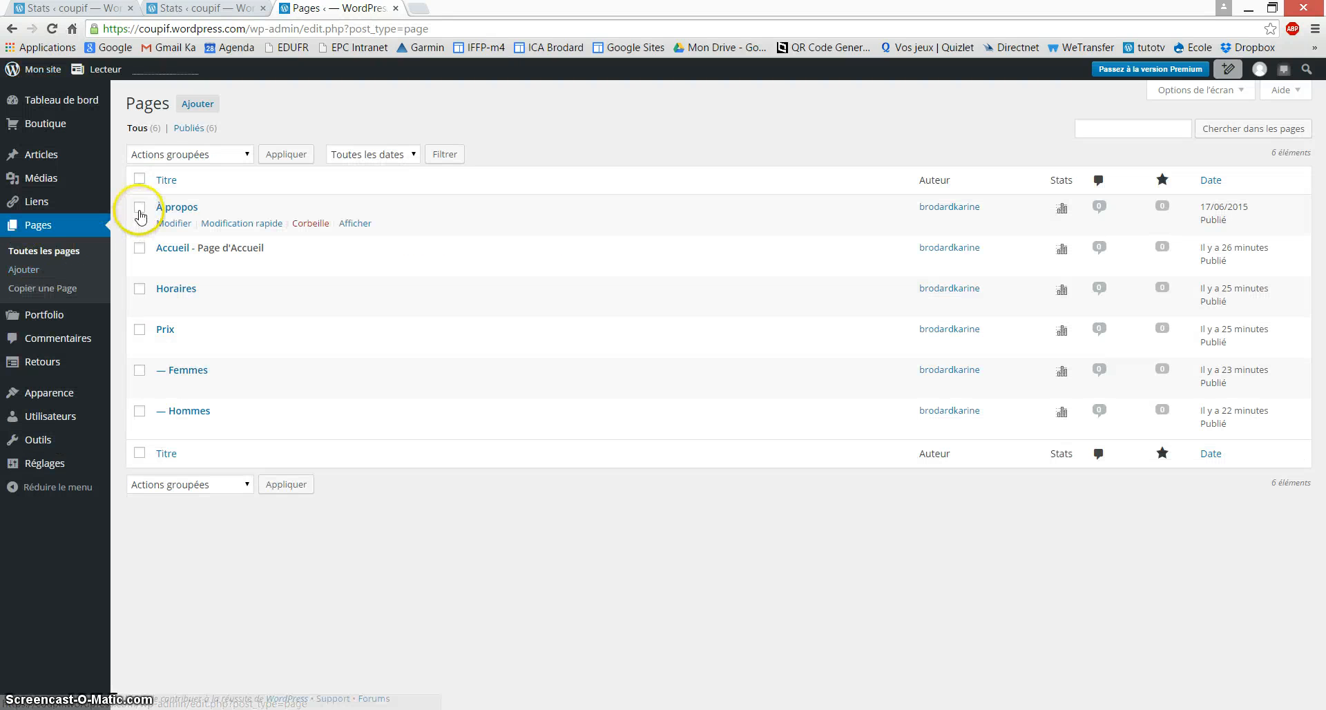
{"action": "left_click", "coordinate": [139, 208]}
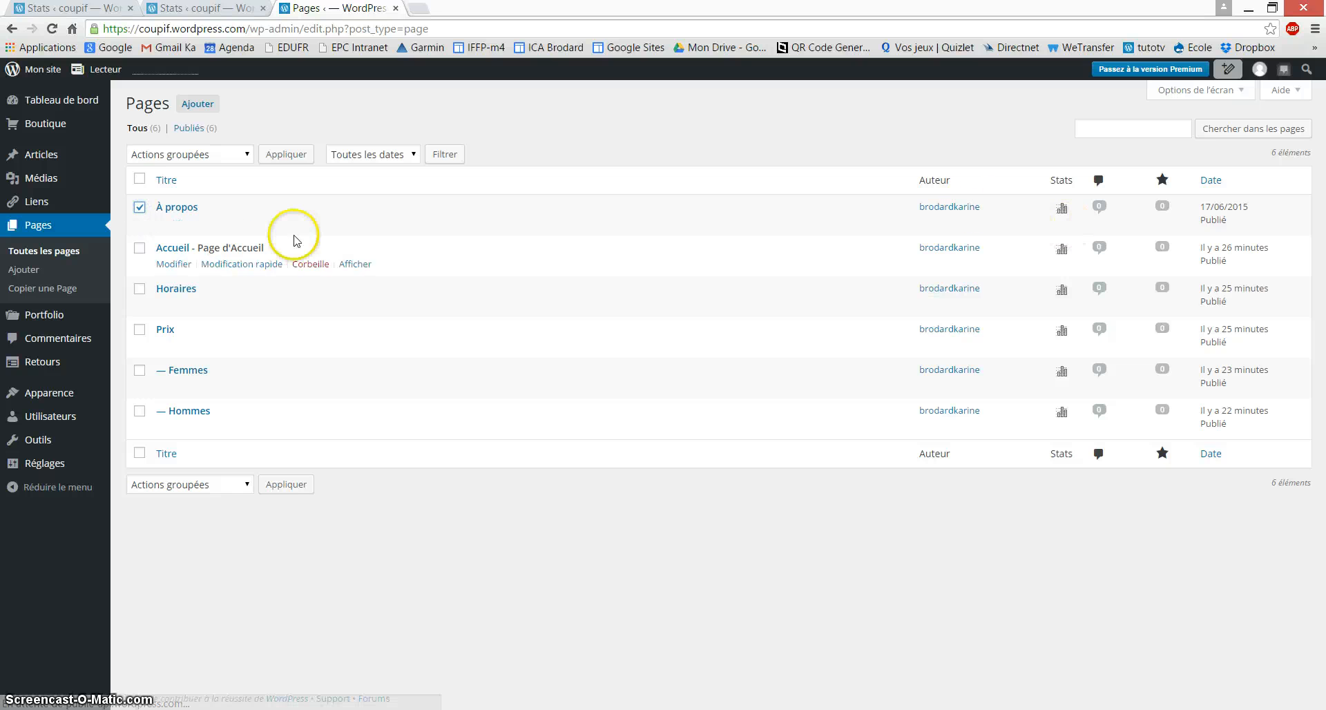
{"action": "left_click", "coordinate": [246, 154]}
{"action": "left_click", "coordinate": [247, 155]}
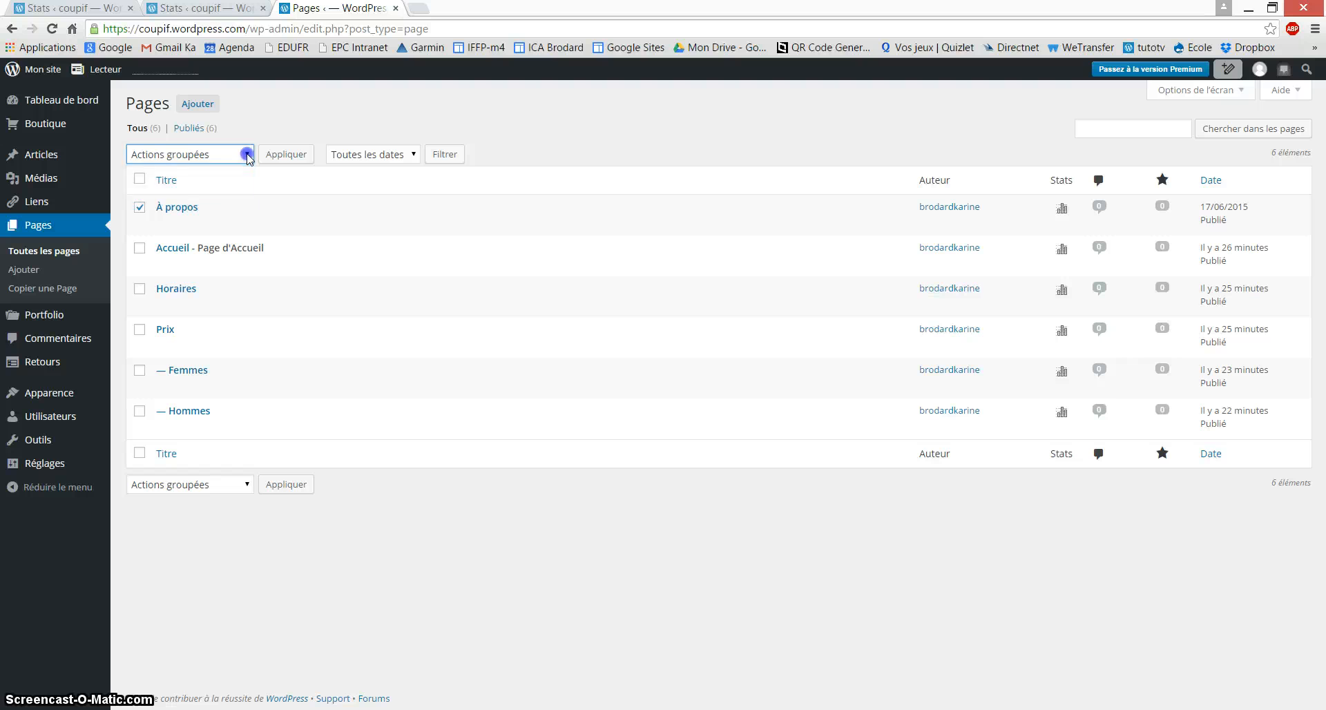
{"action": "left_click", "coordinate": [248, 156]}
{"action": "left_click", "coordinate": [213, 201]}
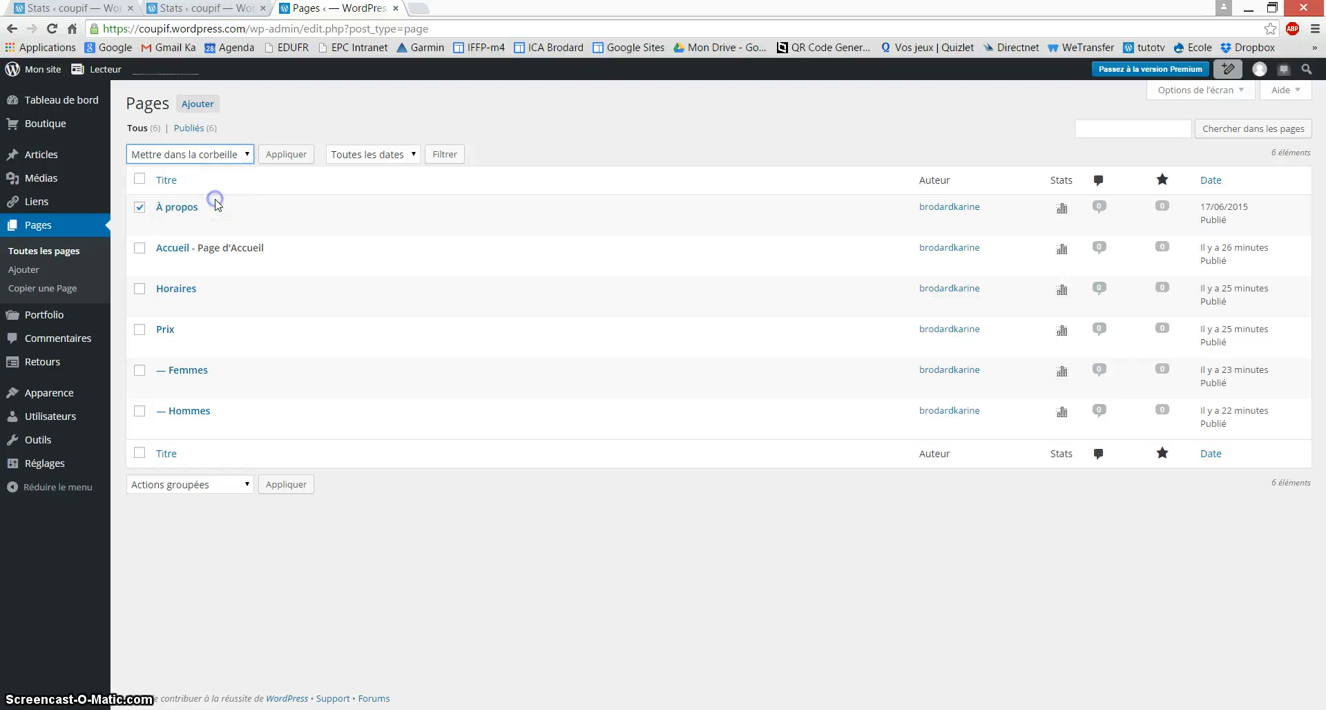
{"action": "left_click", "coordinate": [284, 484]}
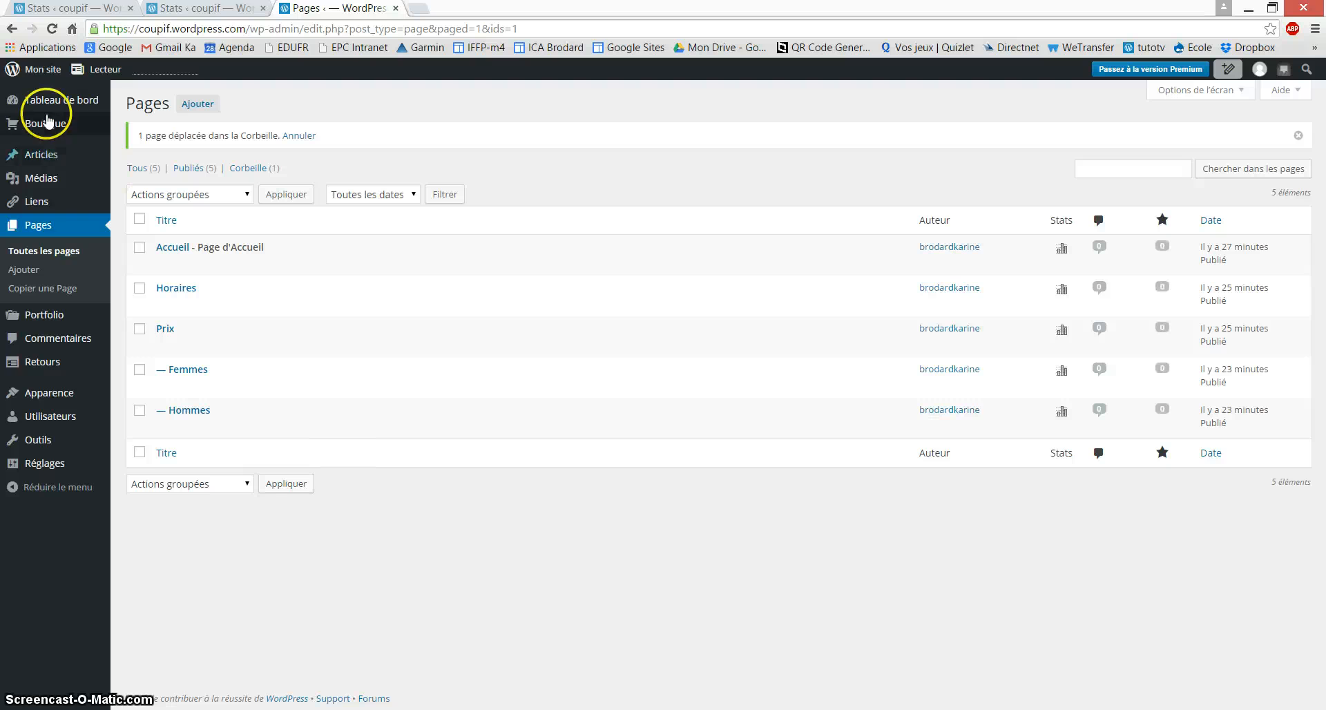
{"action": "left_click", "coordinate": [38, 72]}
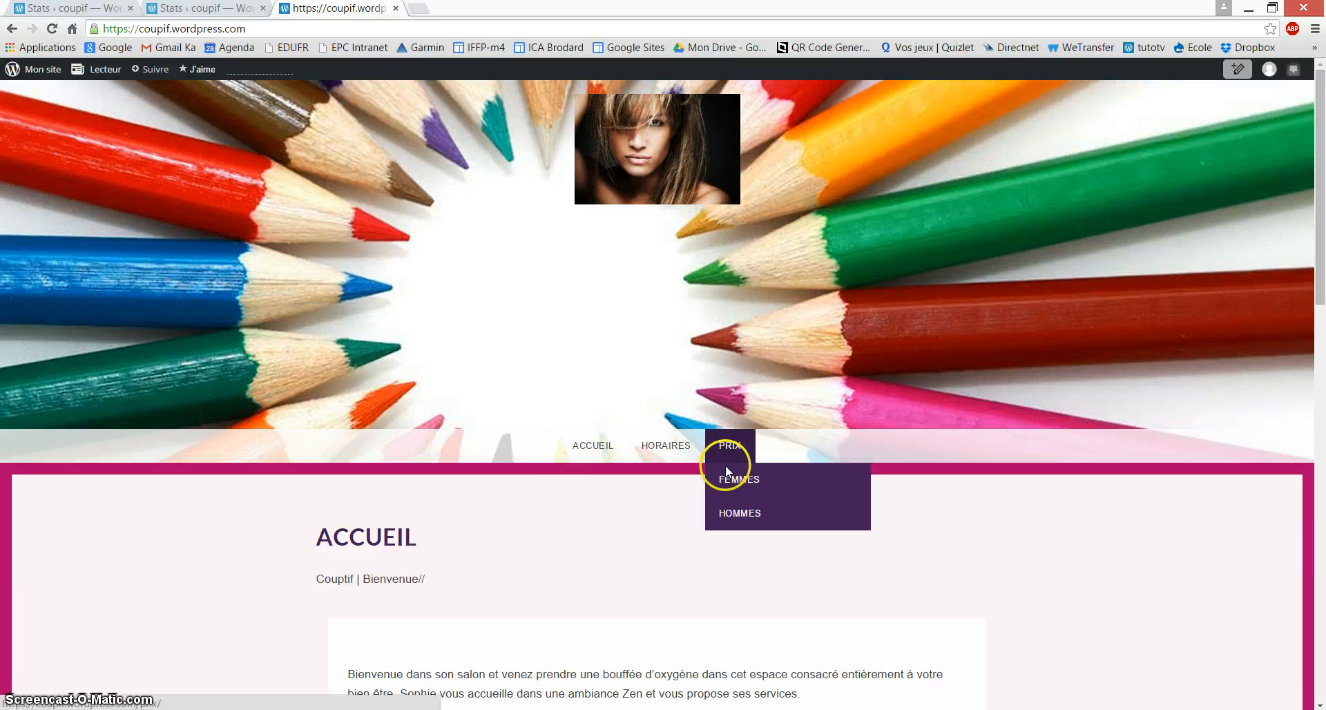
Step: Browse the live Accueil page and open the Horaires page in the editor
{"action": "left_click", "coordinate": [574, 450]}
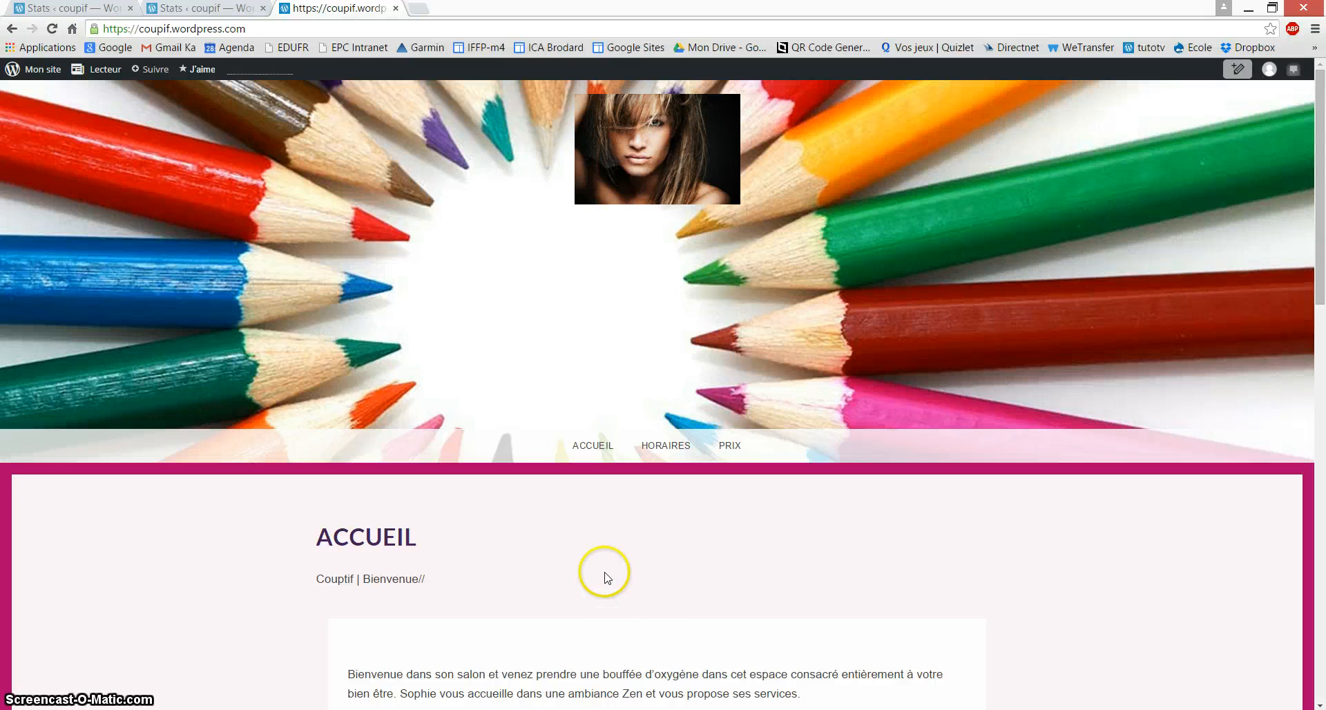
{"action": "scroll", "coordinate": [604, 571], "scroll_direction": "down", "scroll_amount": 2}
{"action": "mouse_move", "coordinate": [729, 307]}
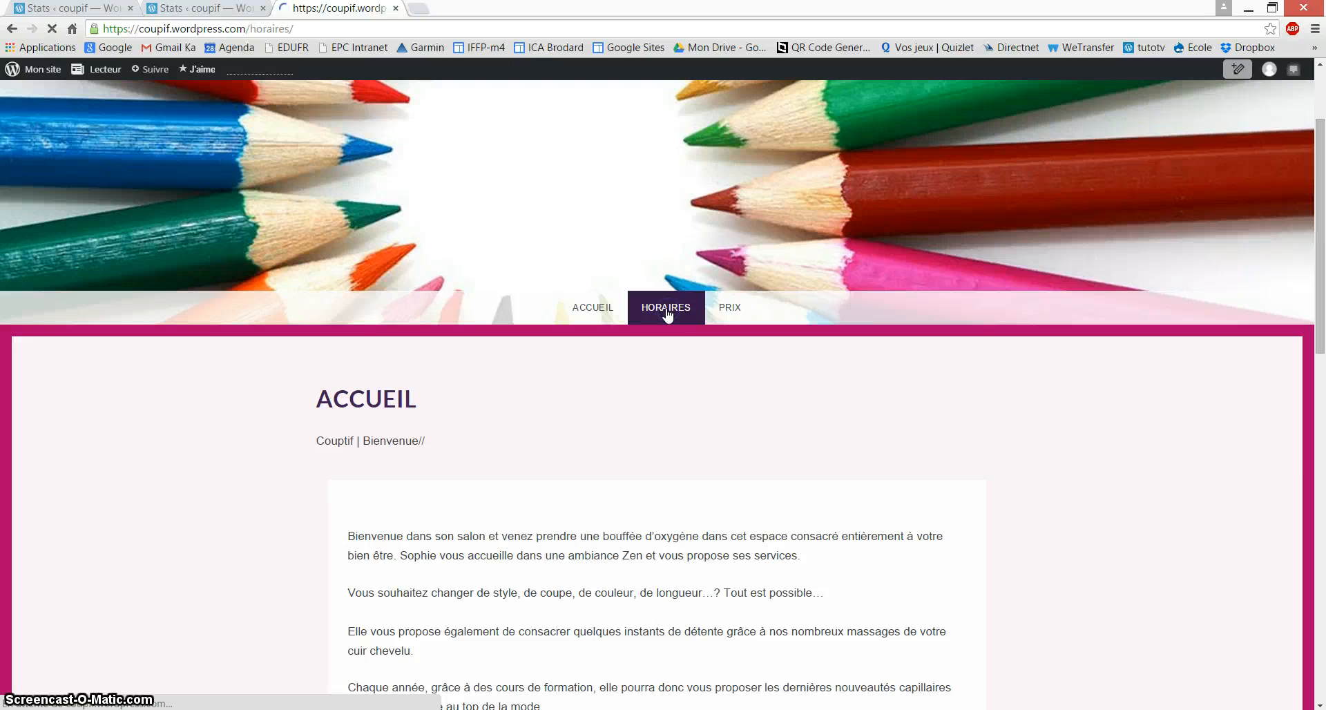
{"action": "scroll", "coordinate": [614, 501], "scroll_direction": "down", "scroll_amount": 5}
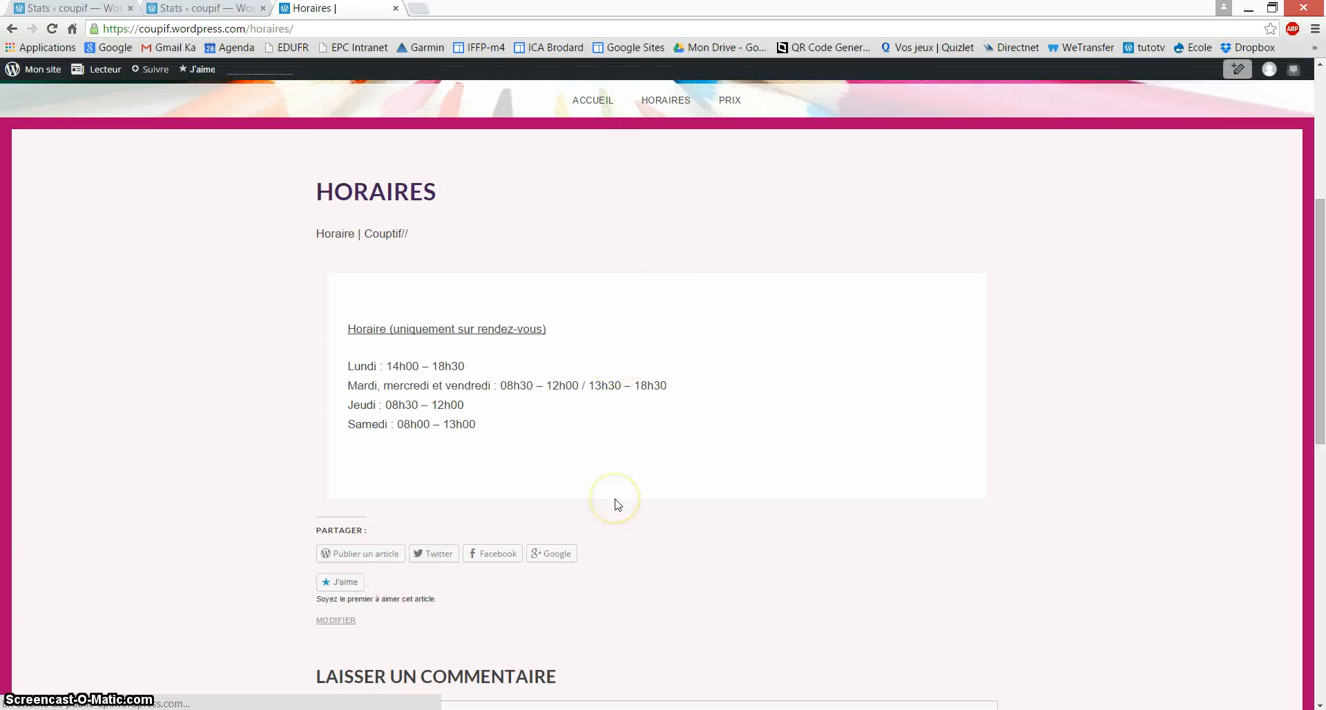
{"action": "left_click", "coordinate": [336, 617]}
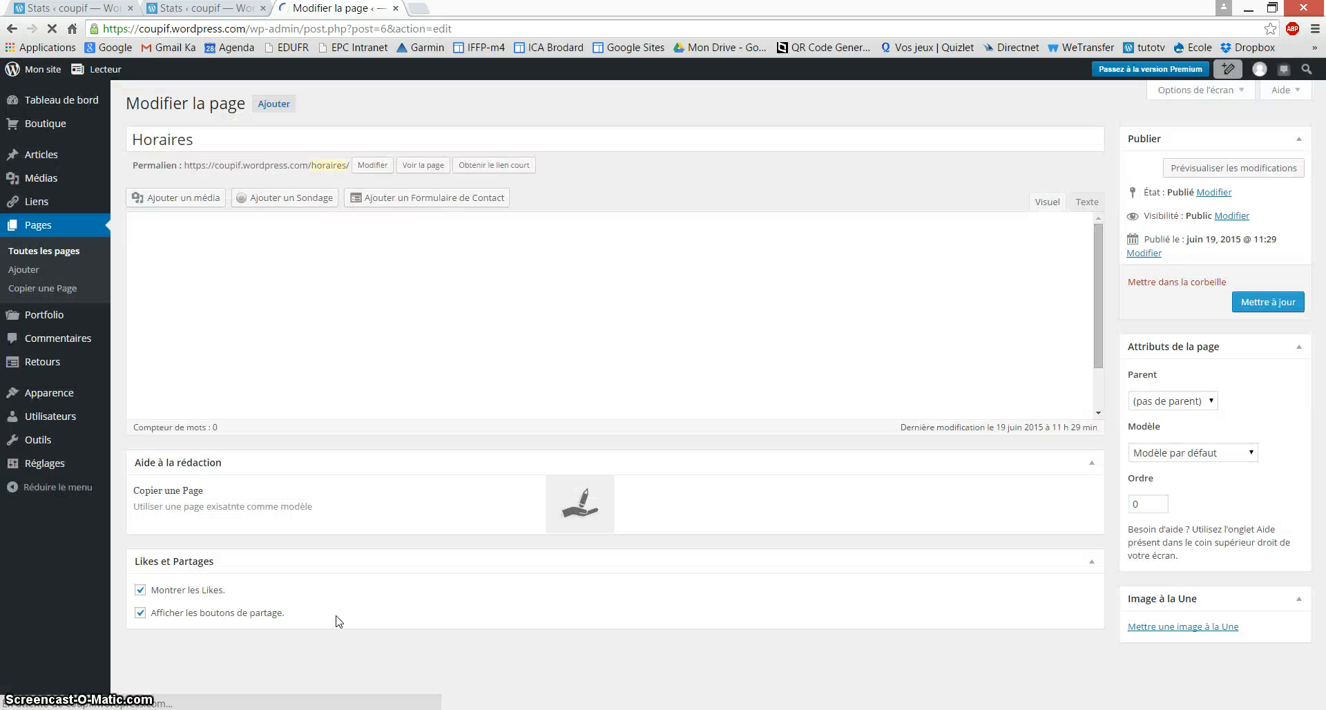
Step: Insert the femme1 photo at Miniature (150 × 100) size into the Horaires page
{"action": "left_click", "coordinate": [332, 394]}
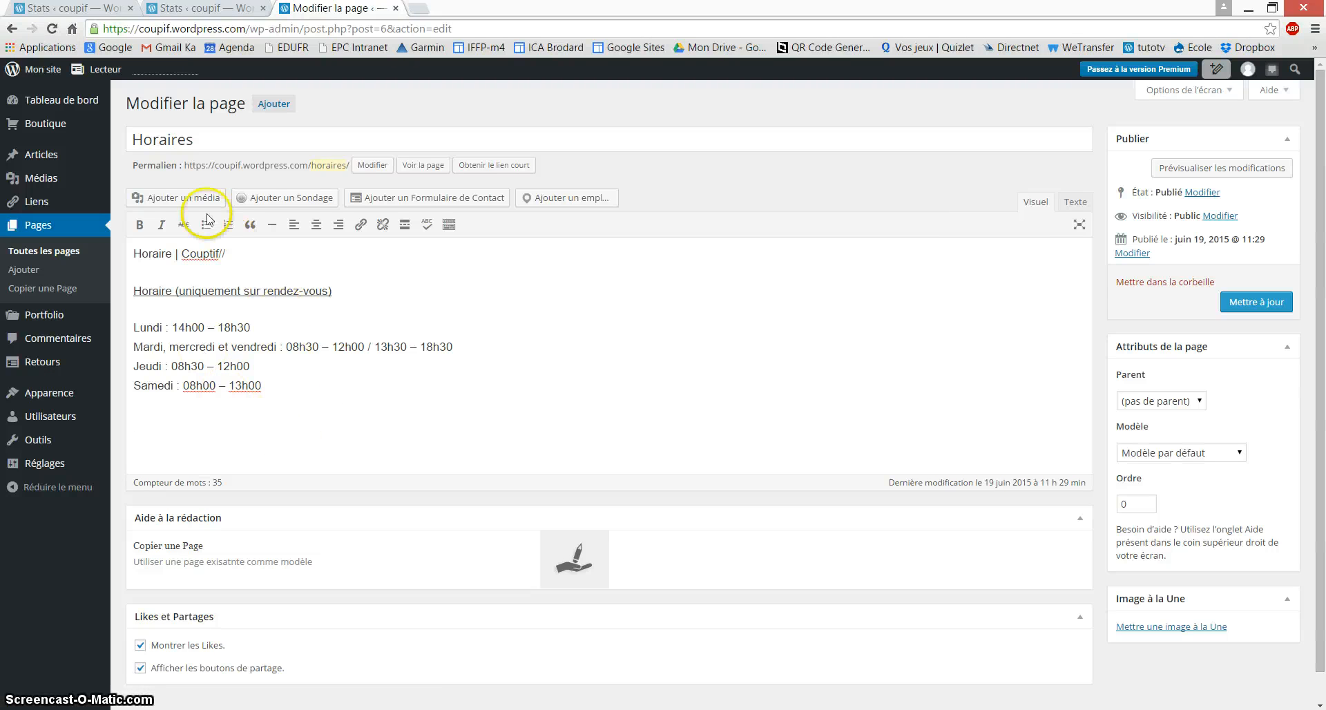
{"action": "left_click", "coordinate": [166, 198]}
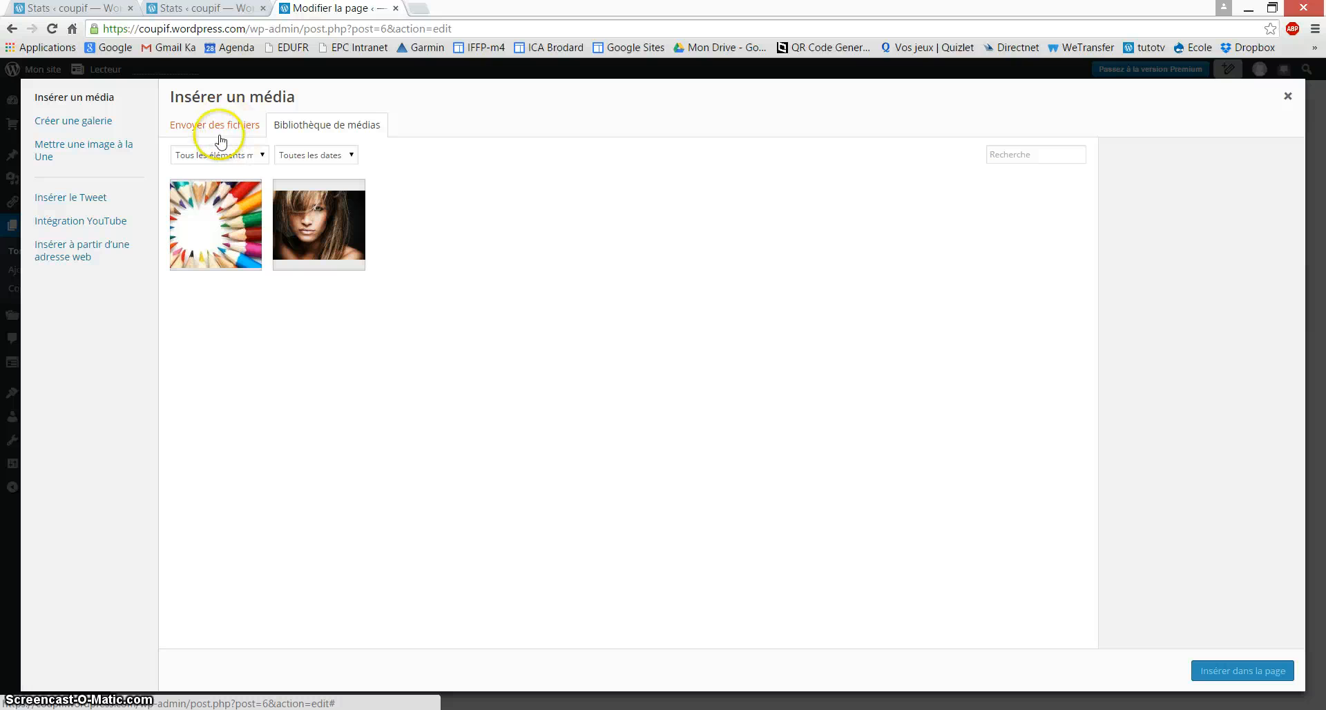
{"action": "left_click", "coordinate": [311, 233]}
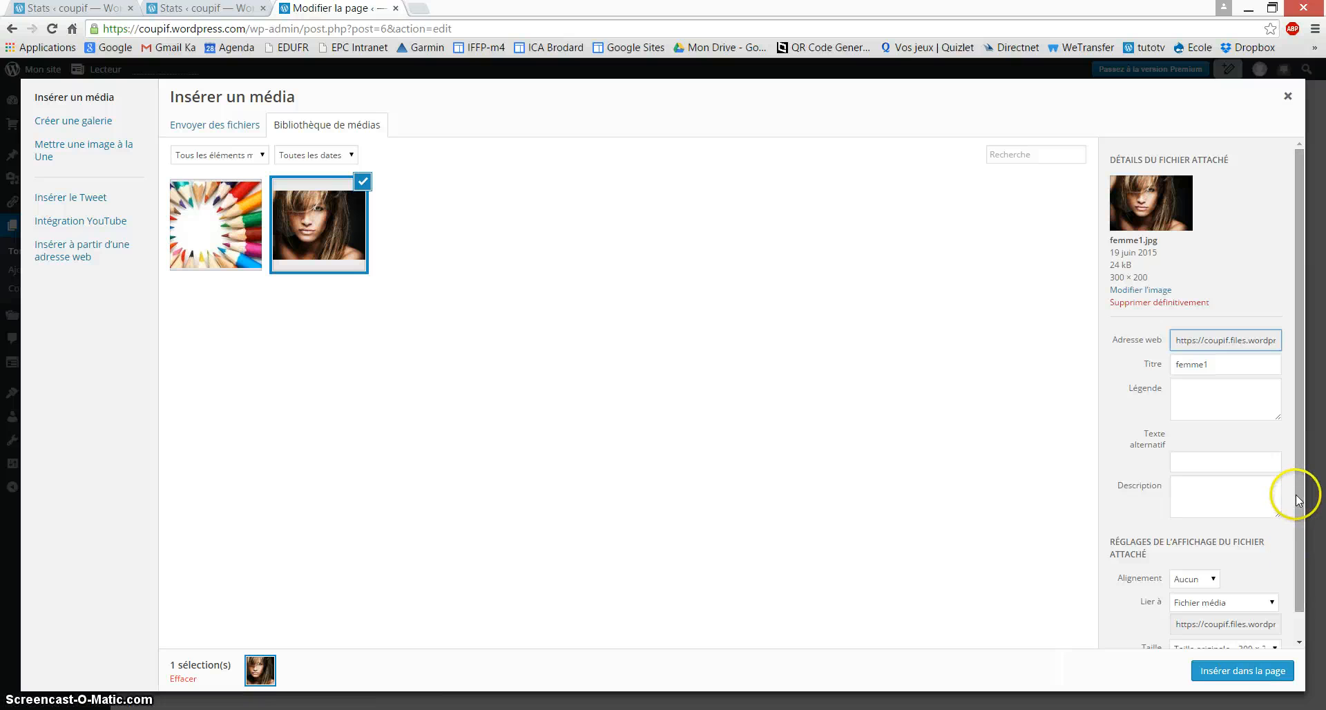
{"action": "scroll", "coordinate": [1304, 542], "scroll_direction": "down", "scroll_amount": 1}
{"action": "left_click", "coordinate": [1233, 621]}
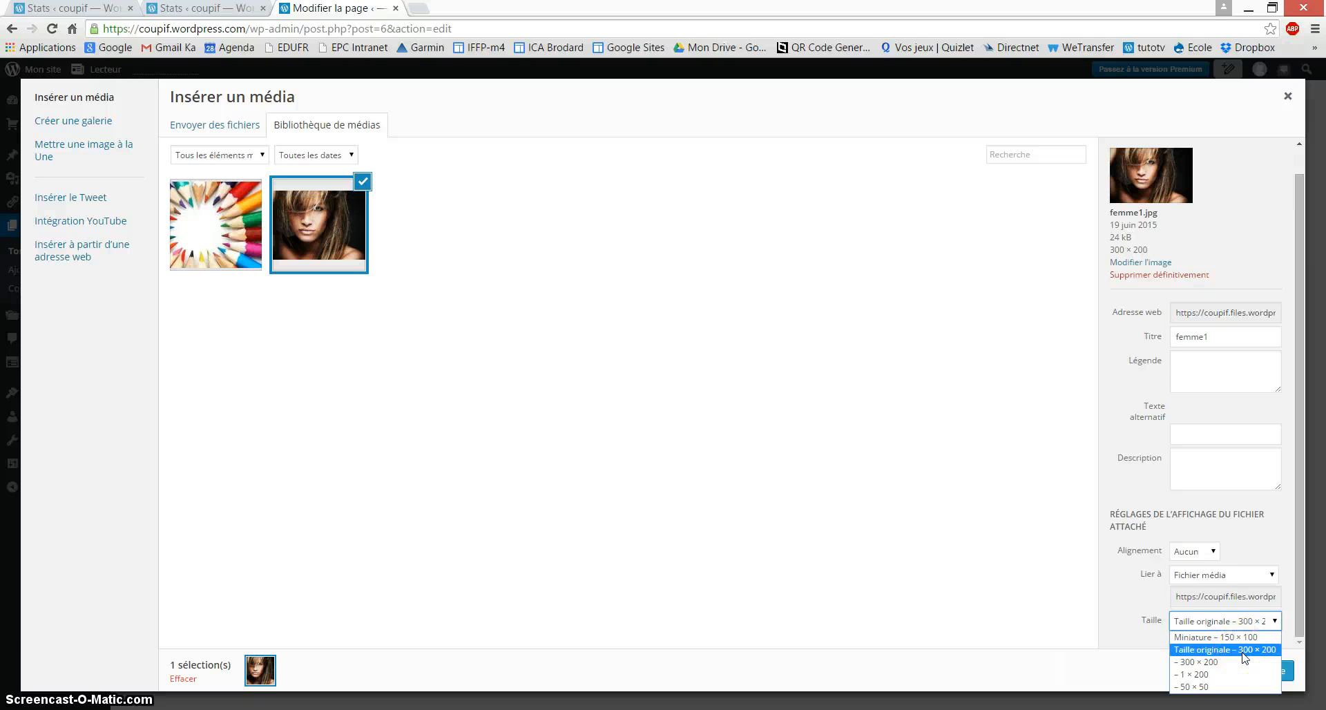
{"action": "left_click", "coordinate": [1219, 637]}
{"action": "left_click", "coordinate": [1237, 673]}
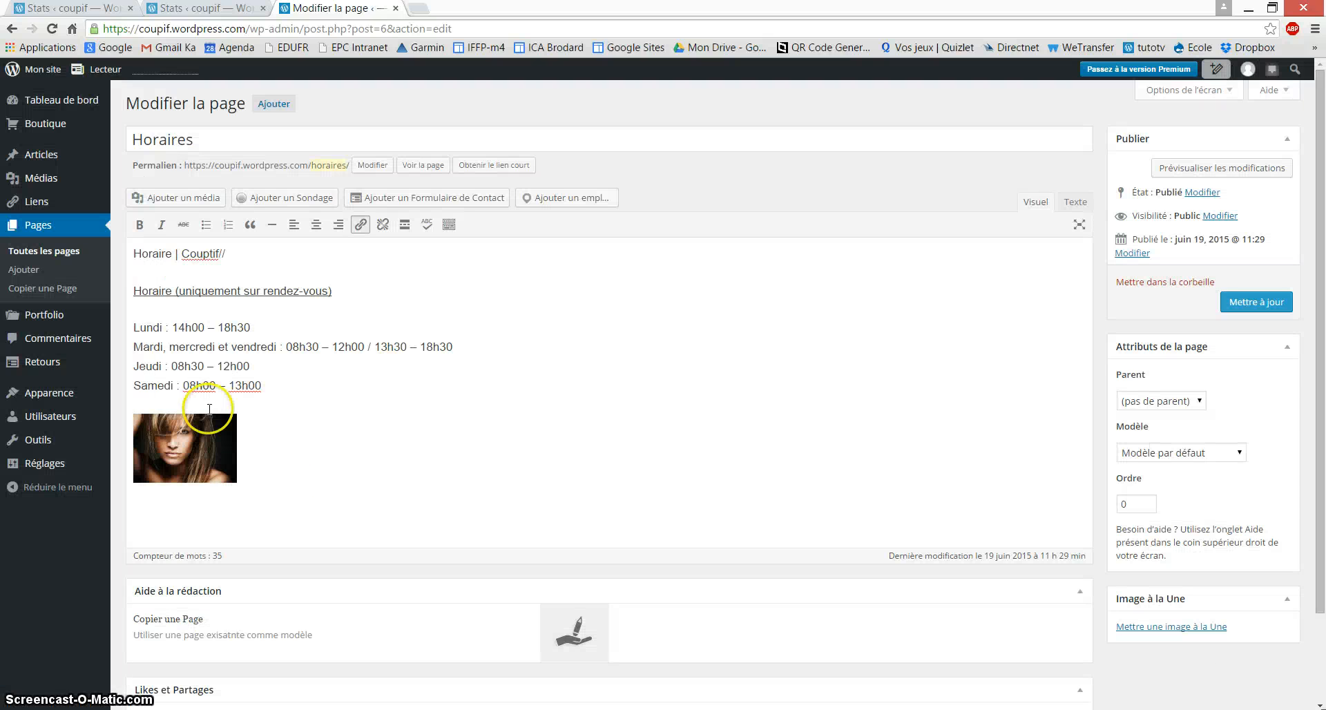
Step: Stay in the editor instead of leaving, and save the Horaires page with Mettre à jour
{"action": "left_click", "coordinate": [36, 69]}
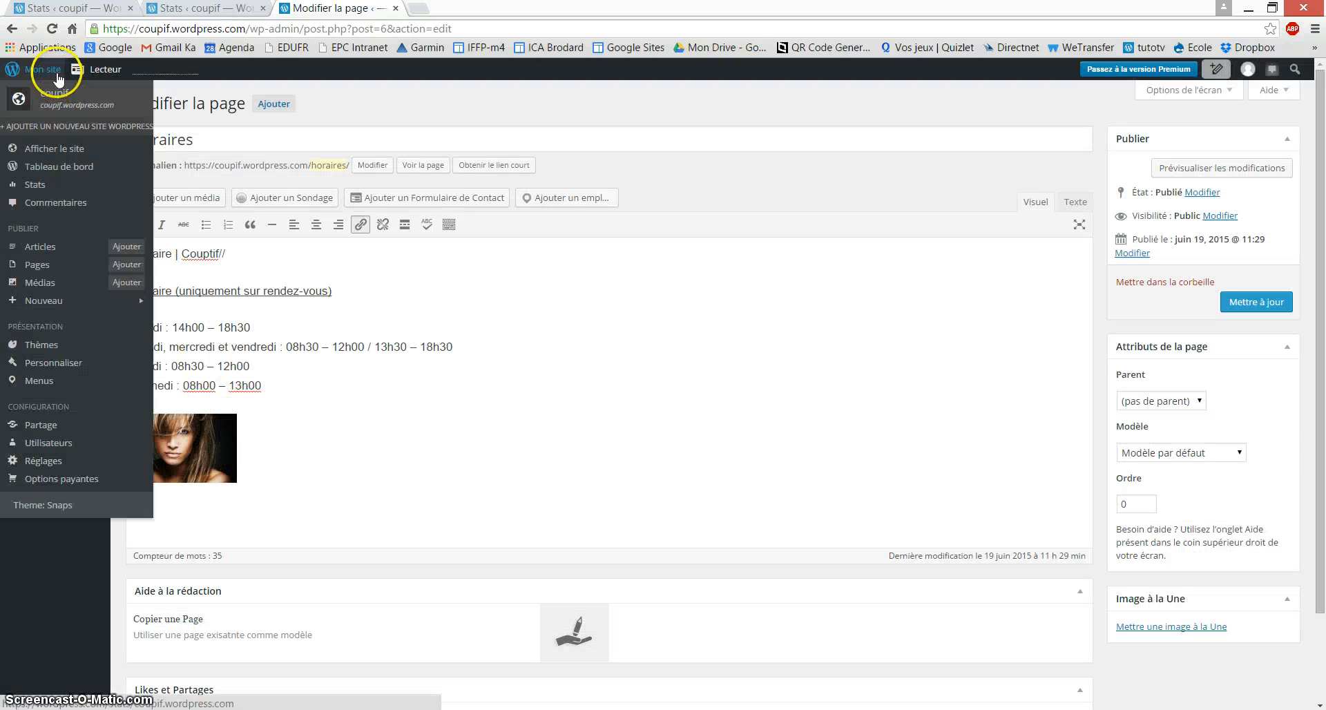
{"action": "left_click", "coordinate": [52, 149]}
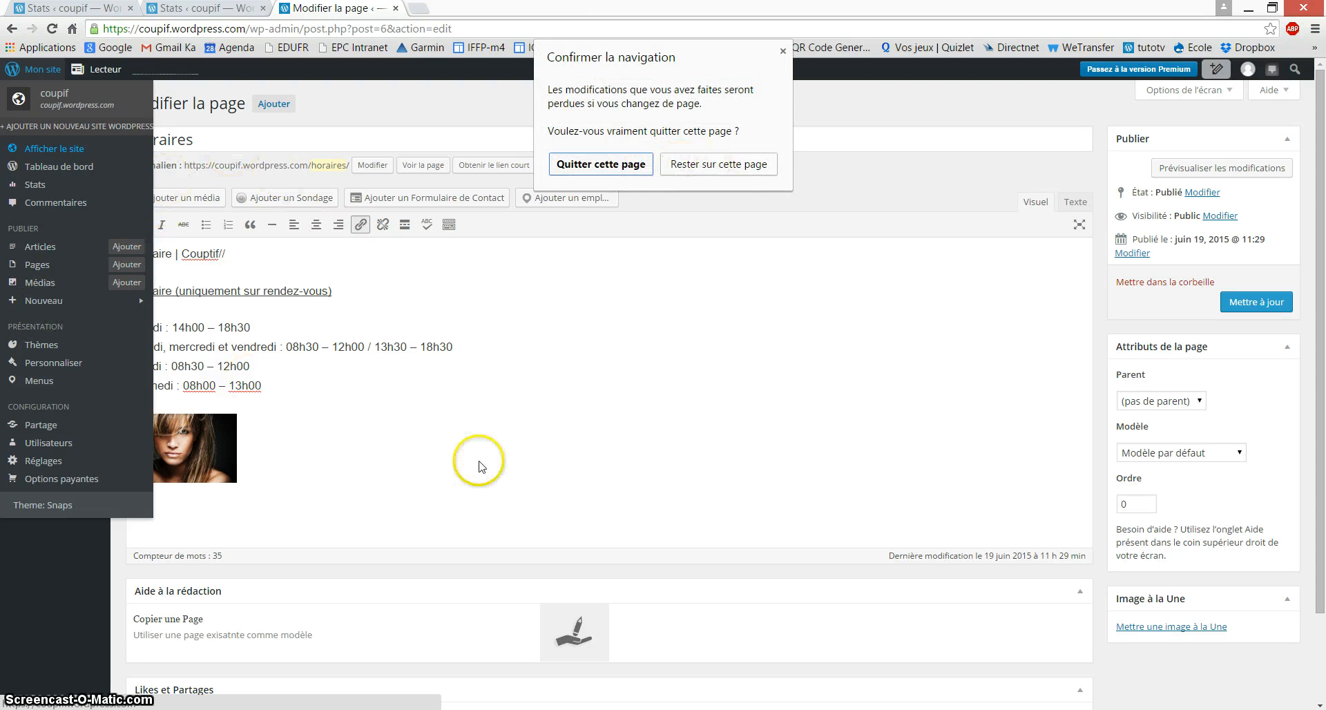
{"action": "left_click", "coordinate": [782, 51]}
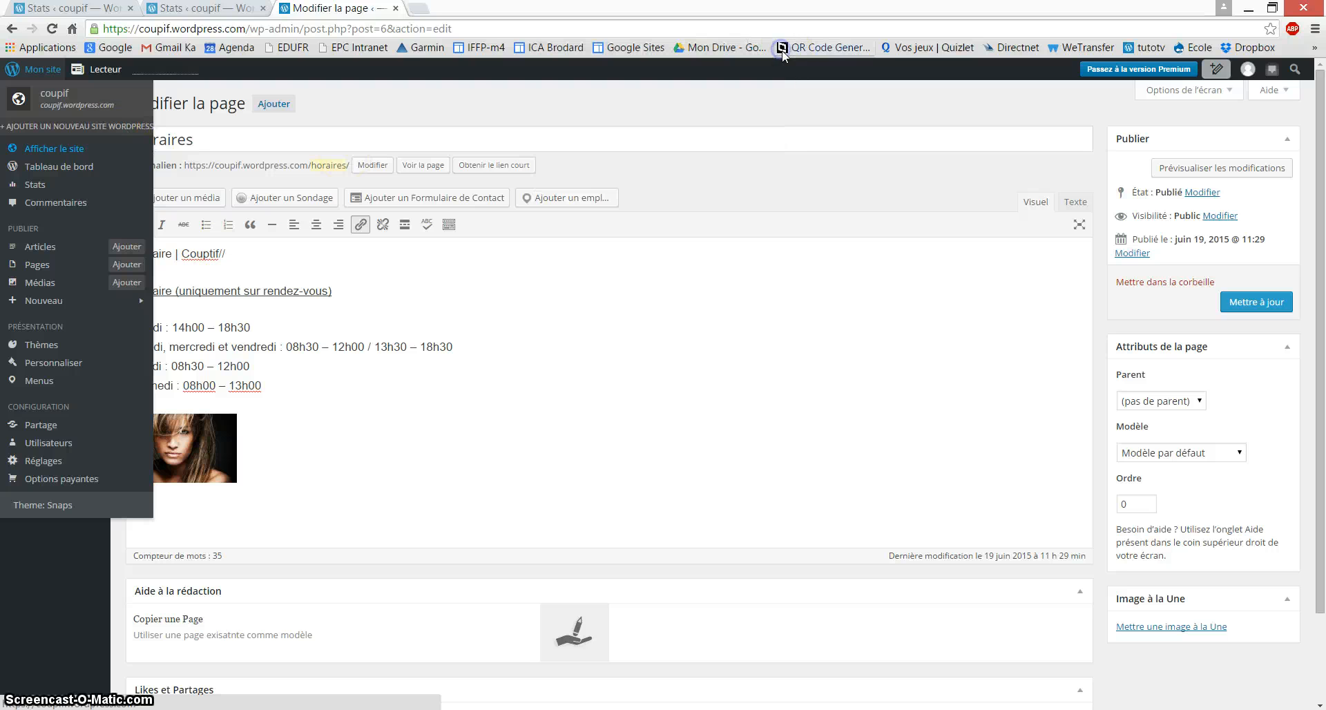
{"action": "left_click", "coordinate": [1240, 312]}
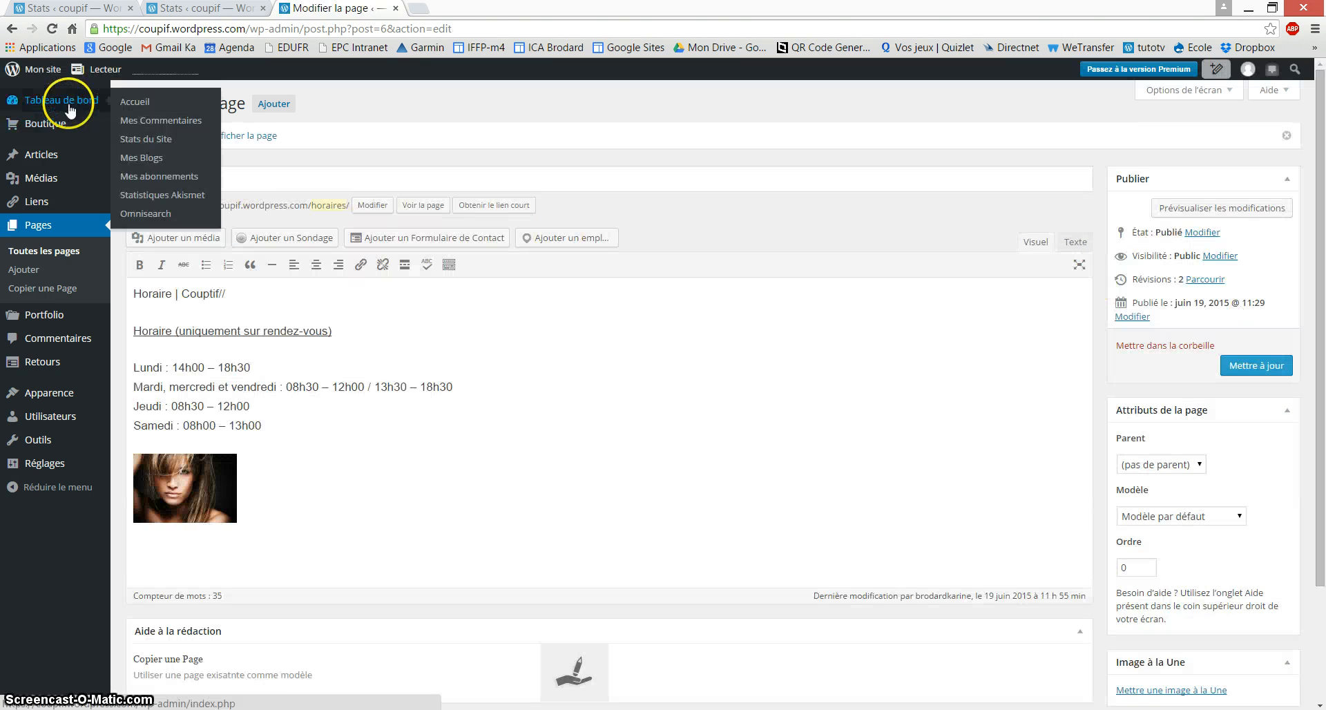
Step: Check the live Horaires page showing its new photo
{"action": "left_click", "coordinate": [43, 69]}
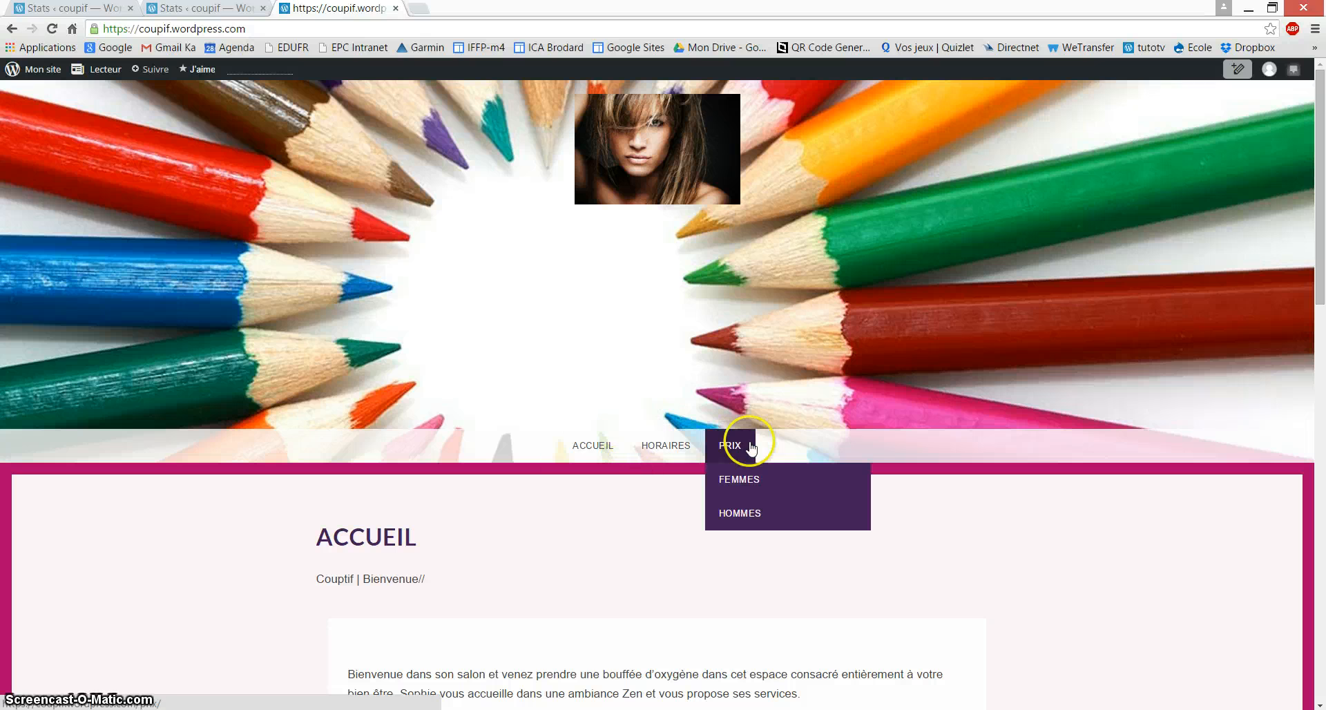
{"action": "left_click", "coordinate": [693, 442]}
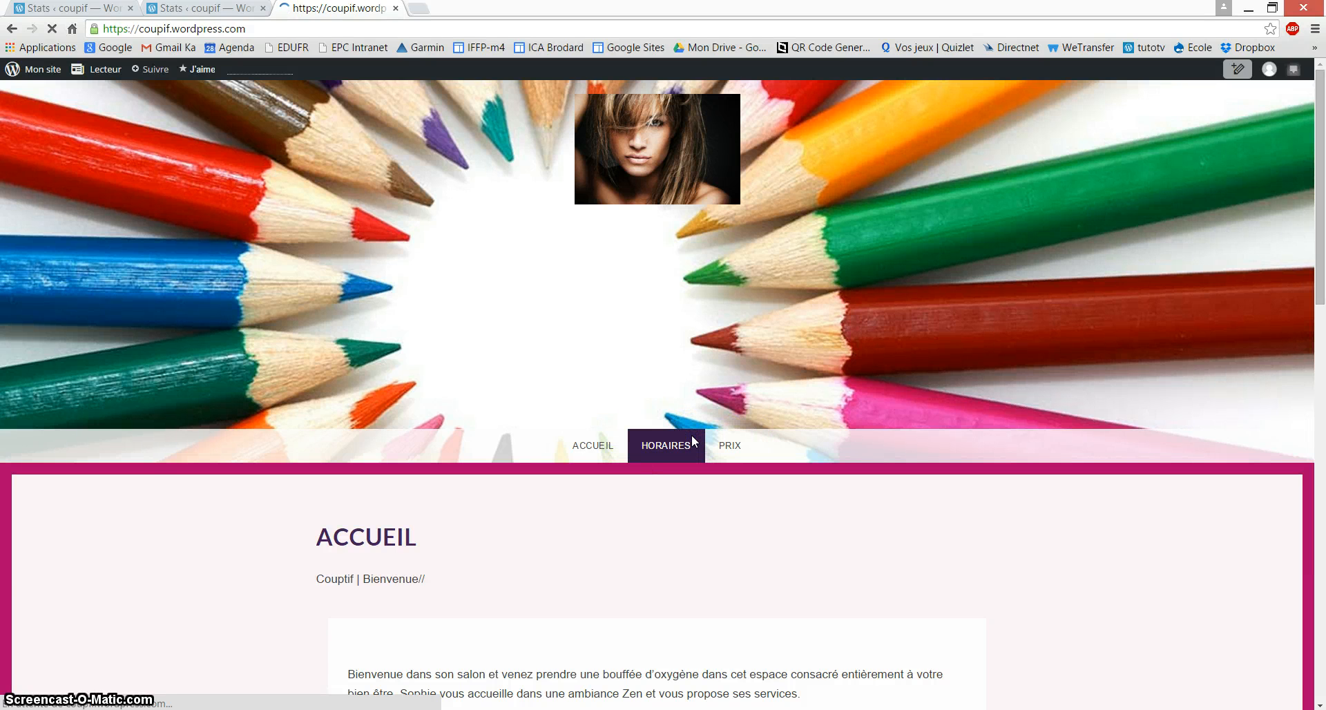
{"action": "scroll", "coordinate": [693, 442], "scroll_direction": "down", "scroll_amount": 5}
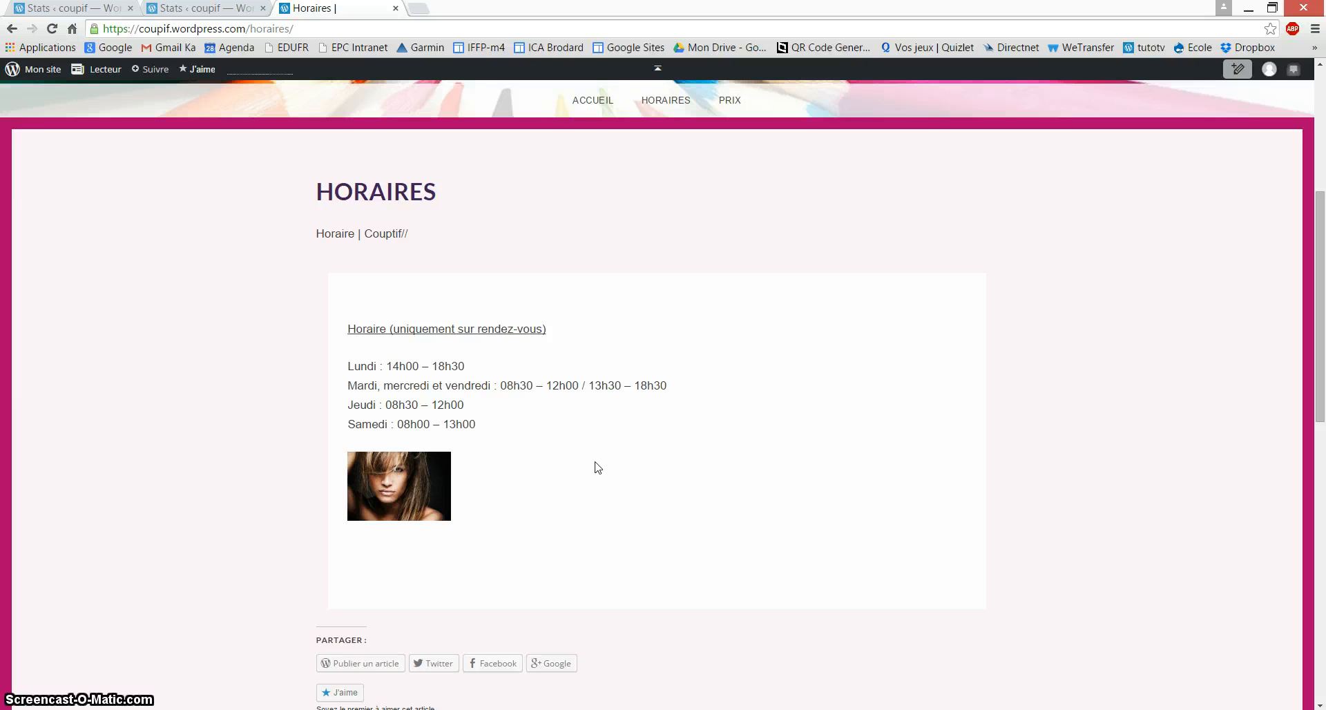
{"action": "scroll", "coordinate": [563, 311], "scroll_direction": "up", "scroll_amount": 3}
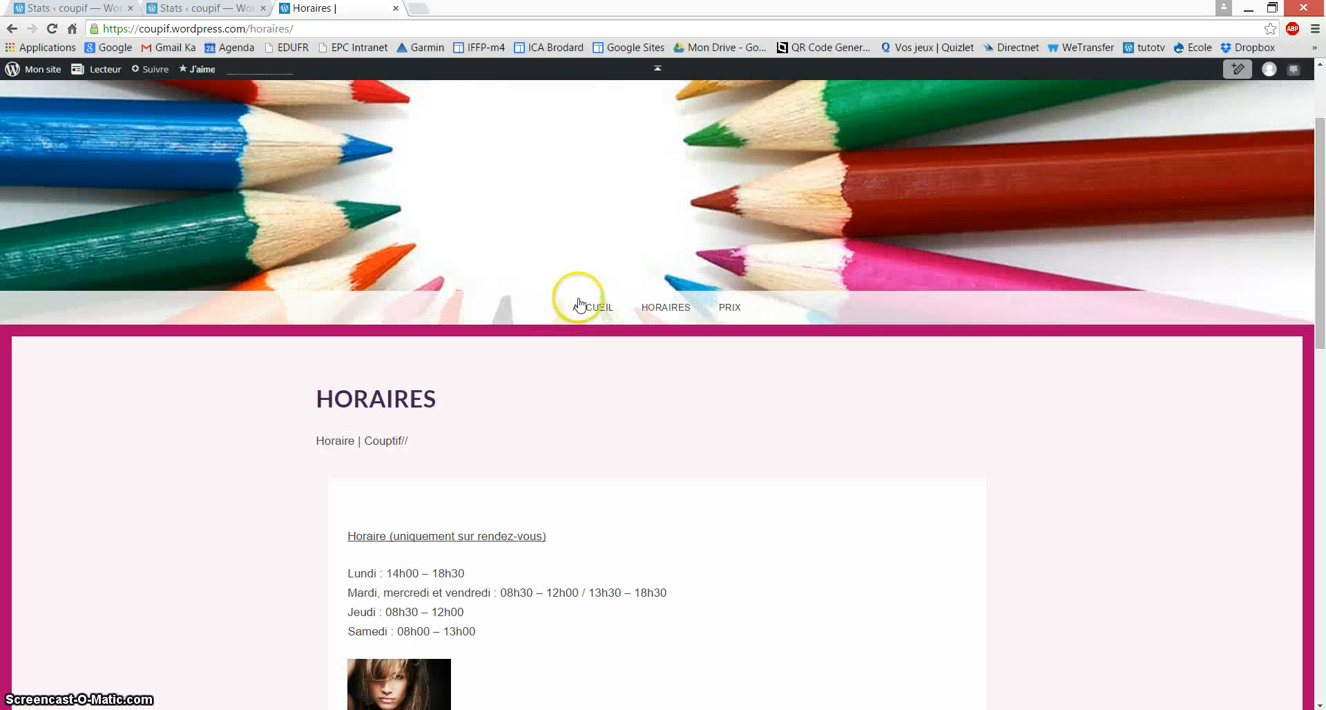
Step: Open the still-empty Hommes prices page under PRIX
{"action": "mouse_move", "coordinate": [738, 304]}
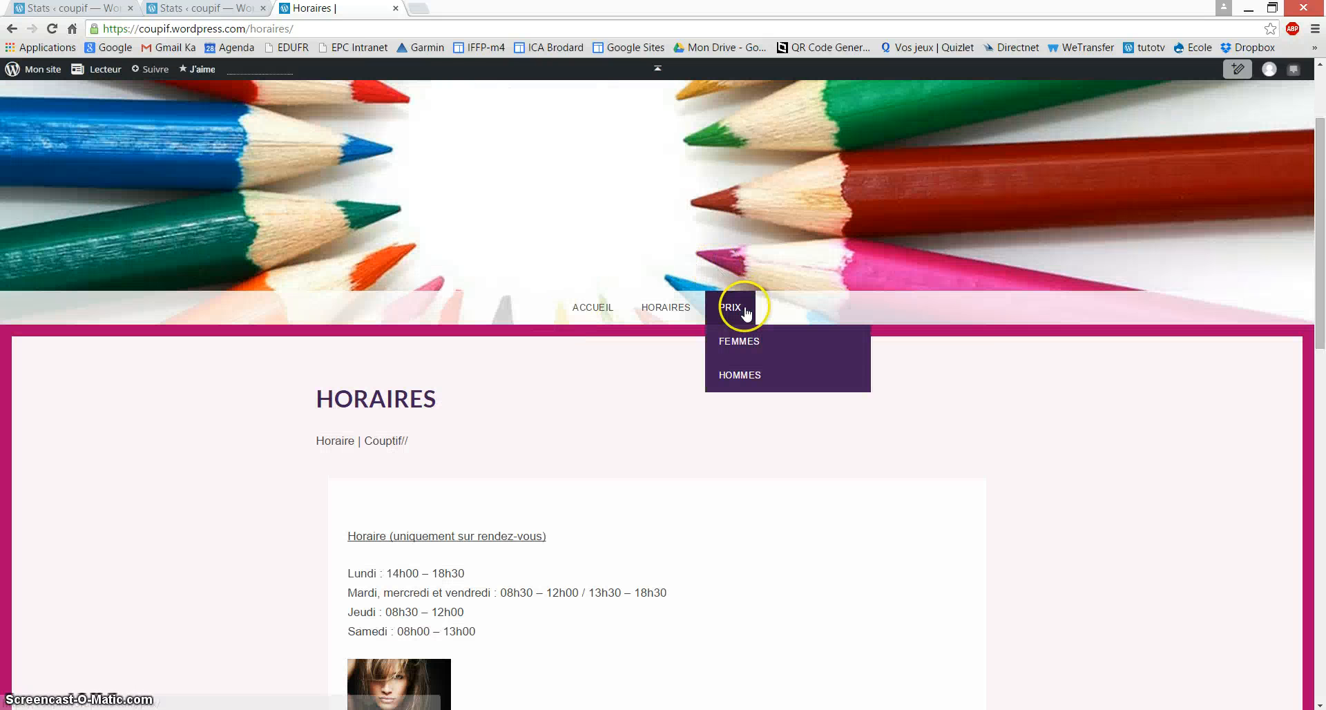
{"action": "left_click", "coordinate": [753, 381]}
{"action": "scroll", "coordinate": [623, 556], "scroll_direction": "down", "scroll_amount": 1}
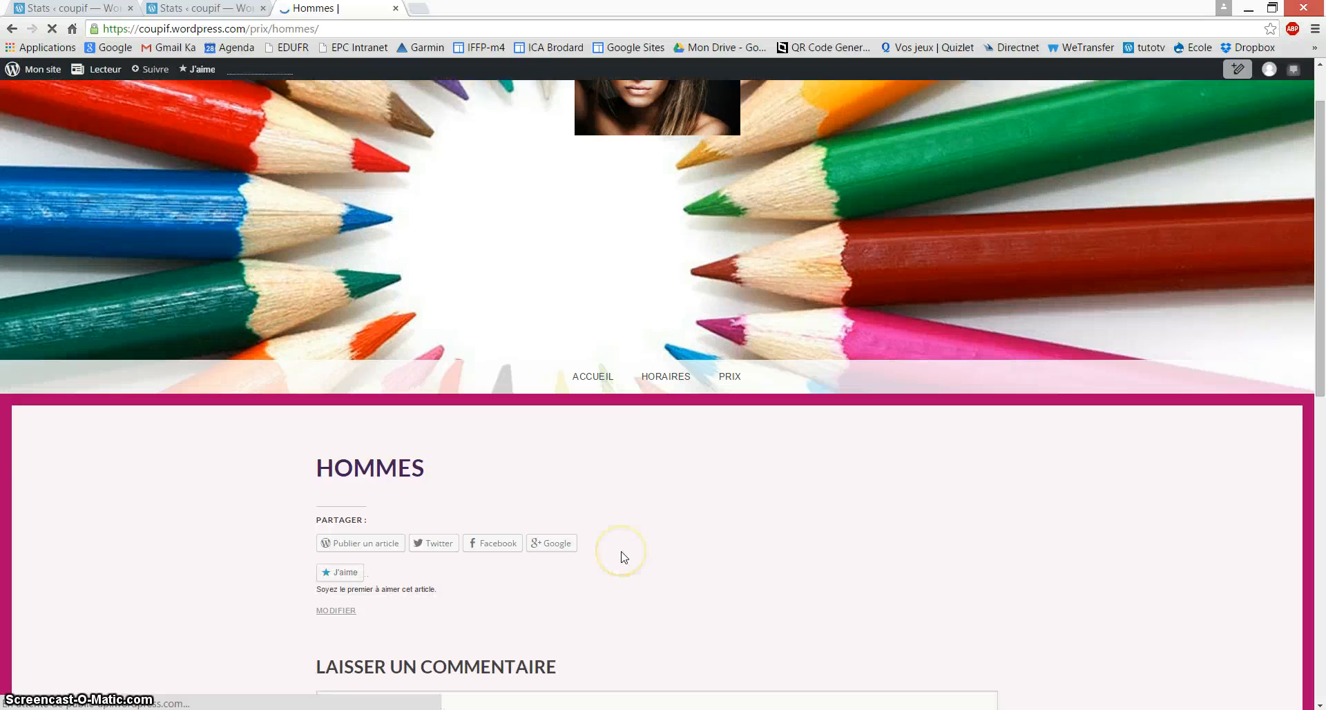
{"action": "scroll", "coordinate": [623, 556], "scroll_direction": "down", "scroll_amount": 1}
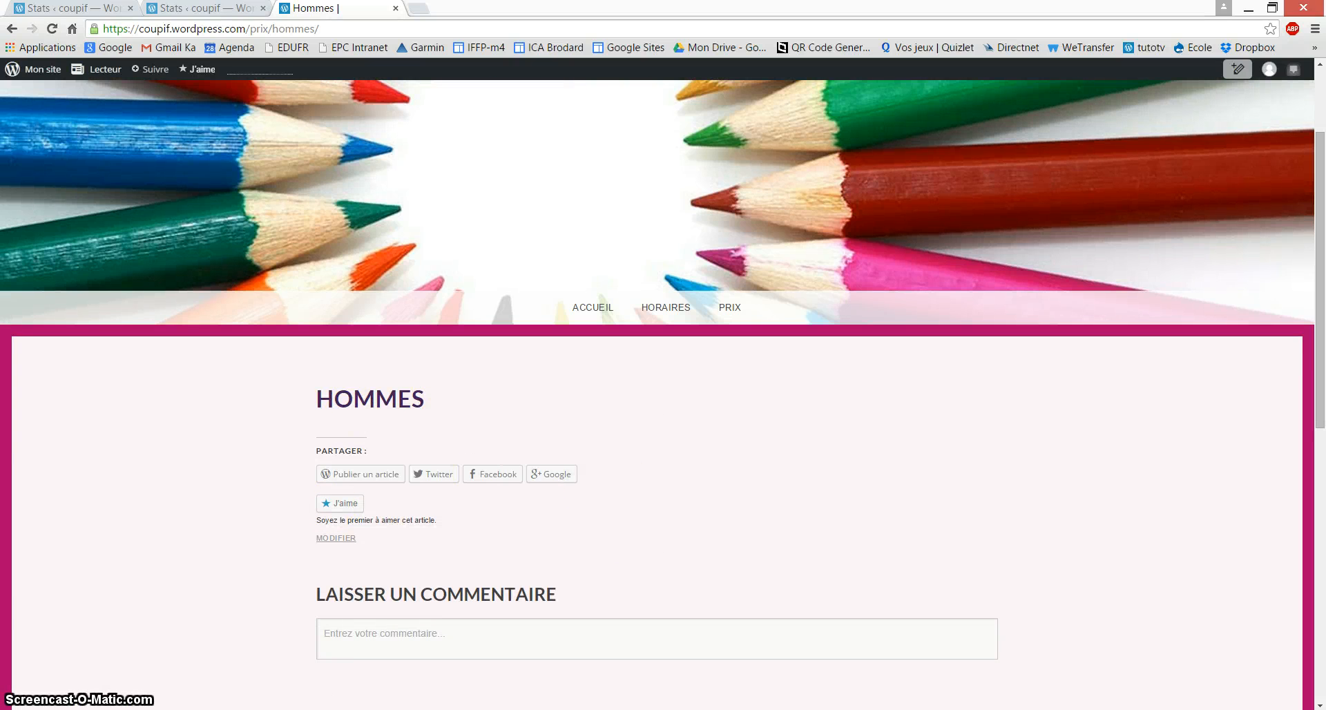
{"action": "left_click", "coordinate": [352, 709]}
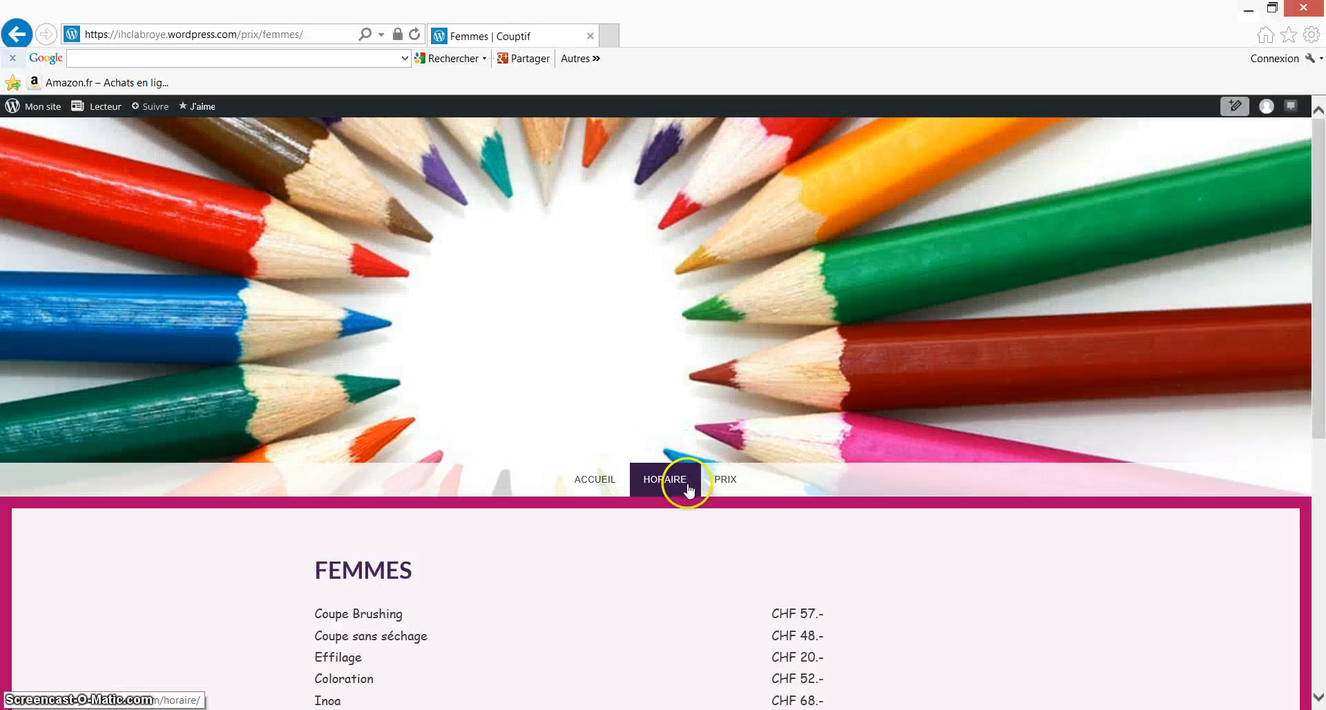
Step: Copy the URL of the braided-chignon Dailymotion video on the example site's Hommes page
{"action": "mouse_move", "coordinate": [725, 483]}
{"action": "left_click", "coordinate": [732, 546]}
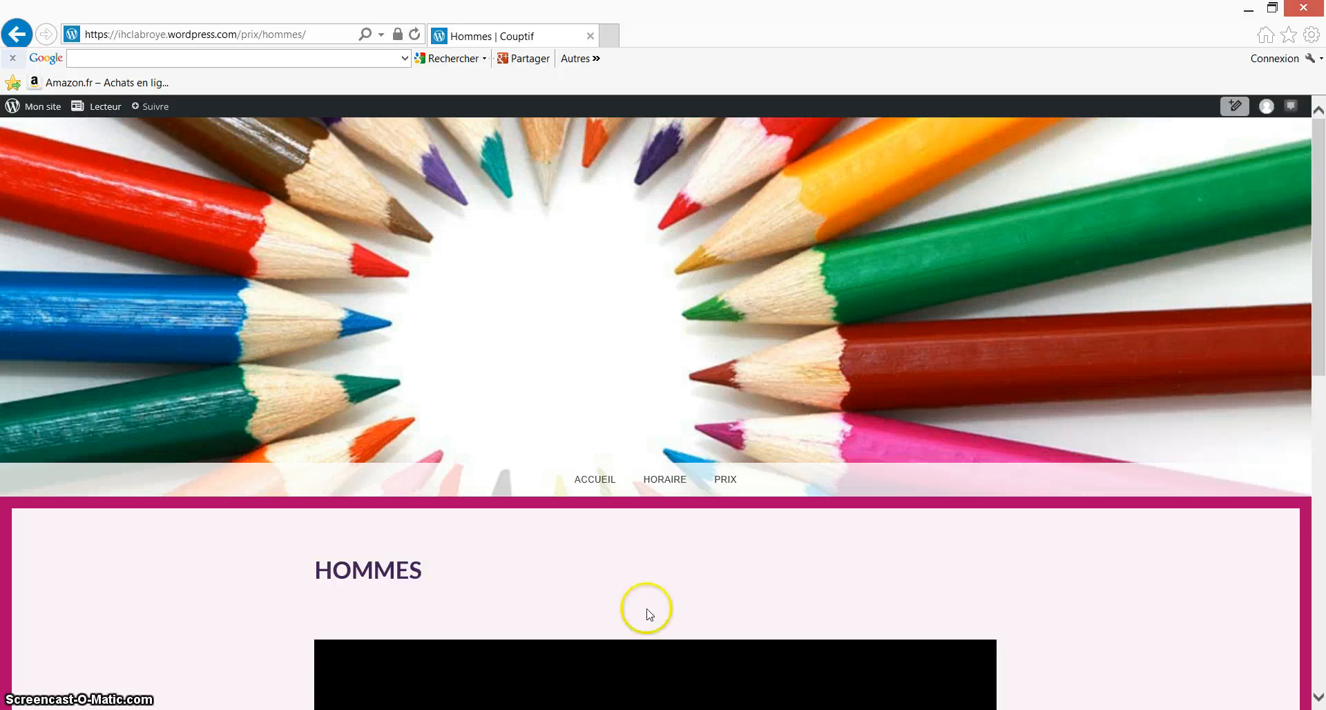
{"action": "scroll", "coordinate": [650, 614], "scroll_direction": "down", "scroll_amount": 5}
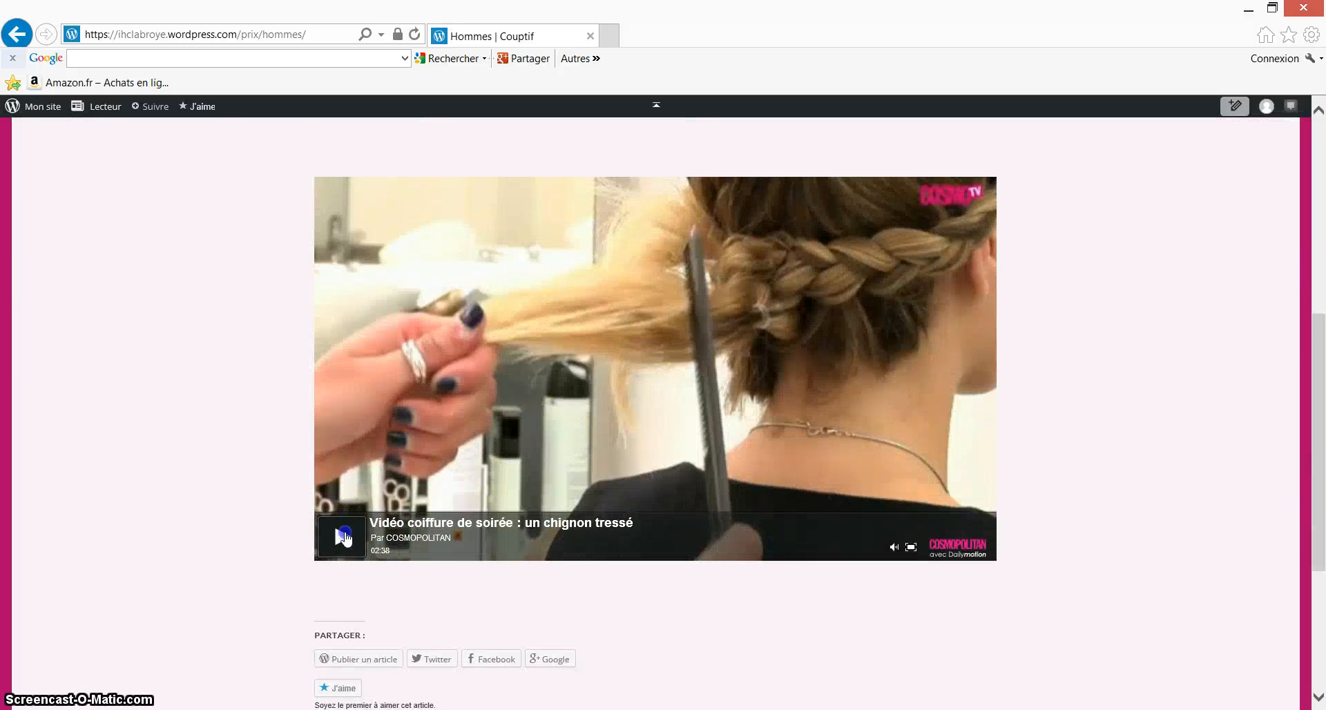
{"action": "left_click", "coordinate": [343, 536]}
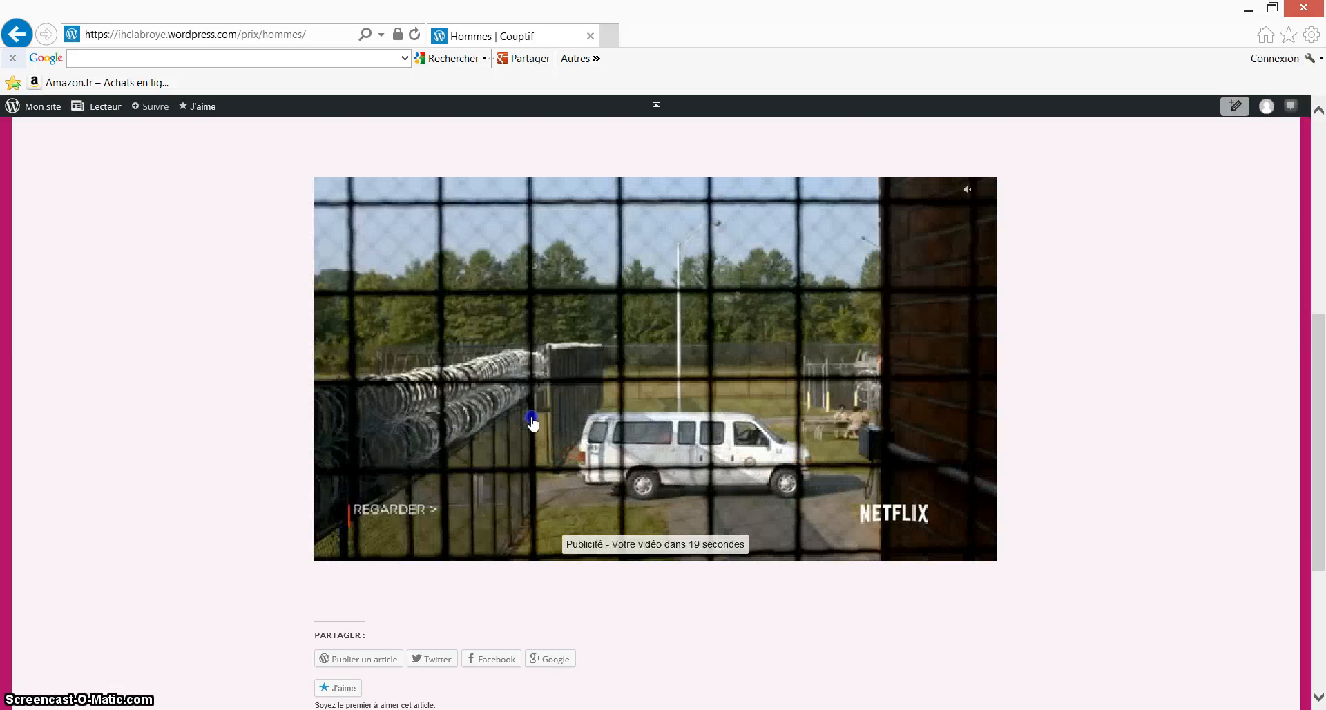
{"action": "right_click", "coordinate": [532, 419]}
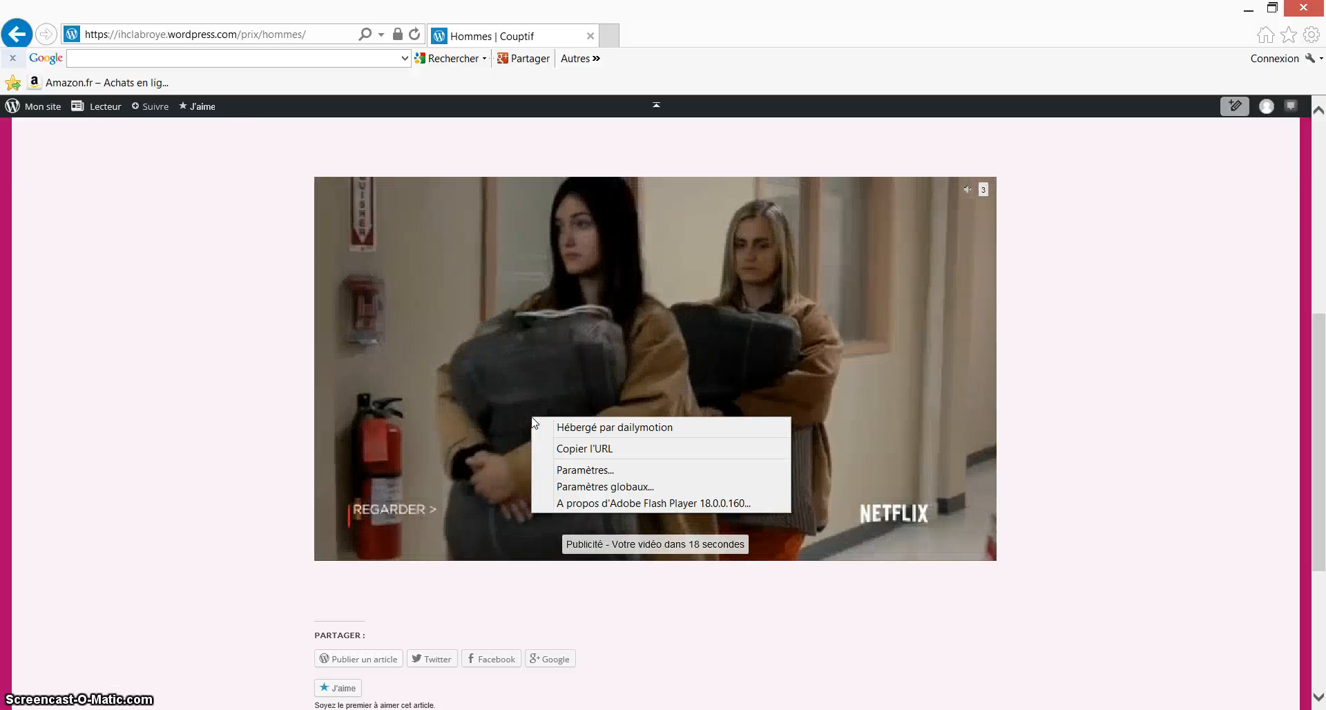
{"action": "left_click", "coordinate": [607, 449]}
{"action": "left_click", "coordinate": [595, 373]}
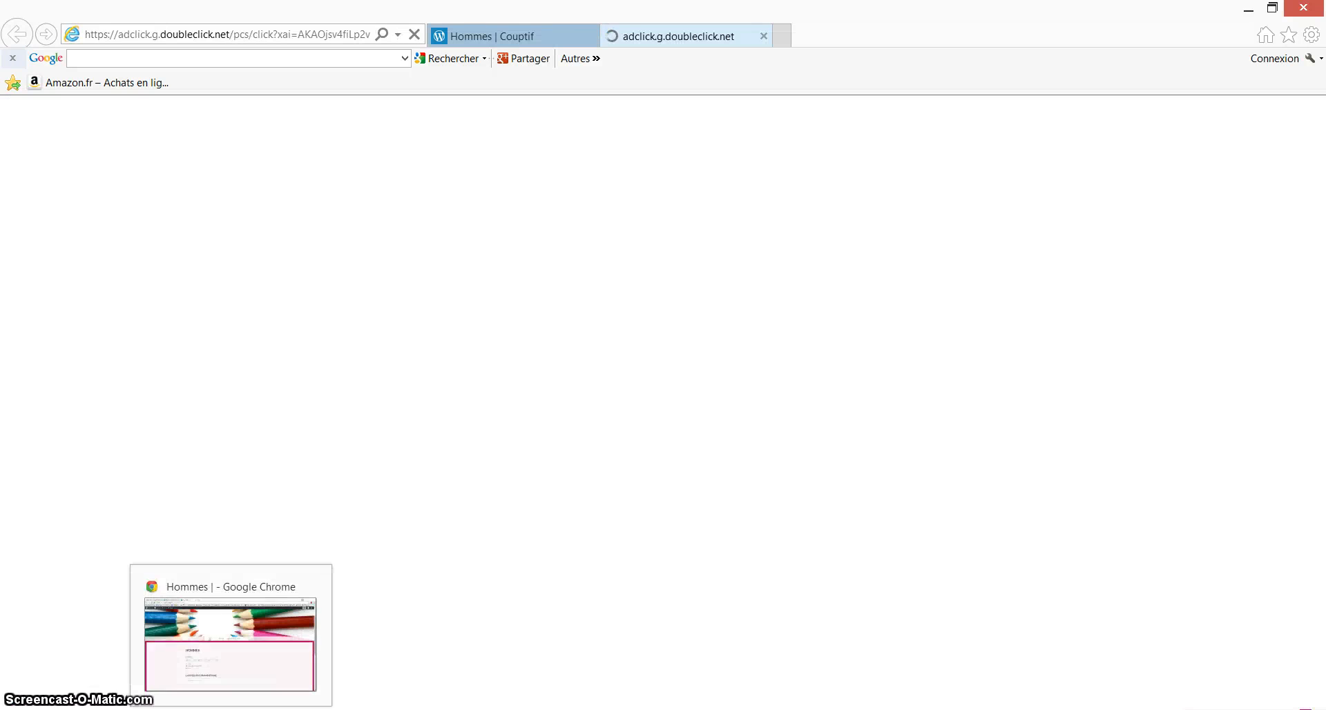
{"action": "left_click", "coordinate": [232, 709]}
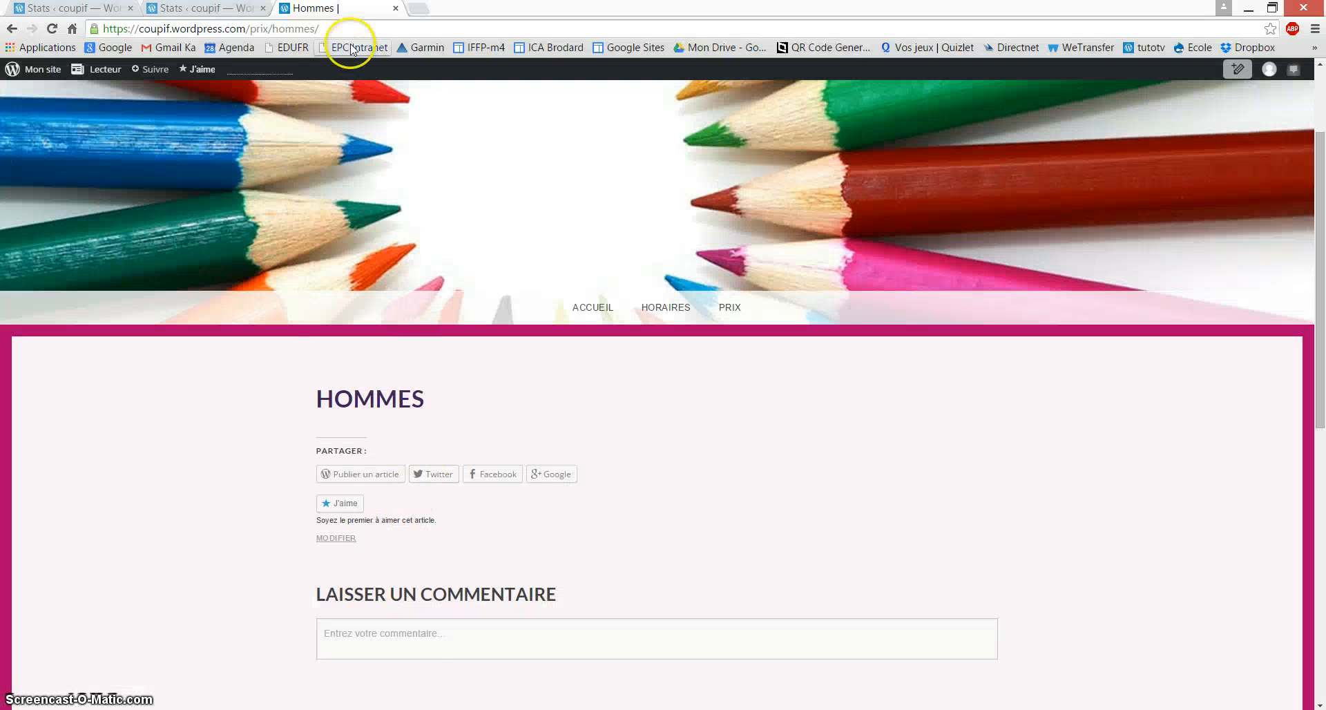
Step: Paste the Dailymotion video URL into the Hommes page body and save with Mettre à jour
{"action": "left_click", "coordinate": [335, 539]}
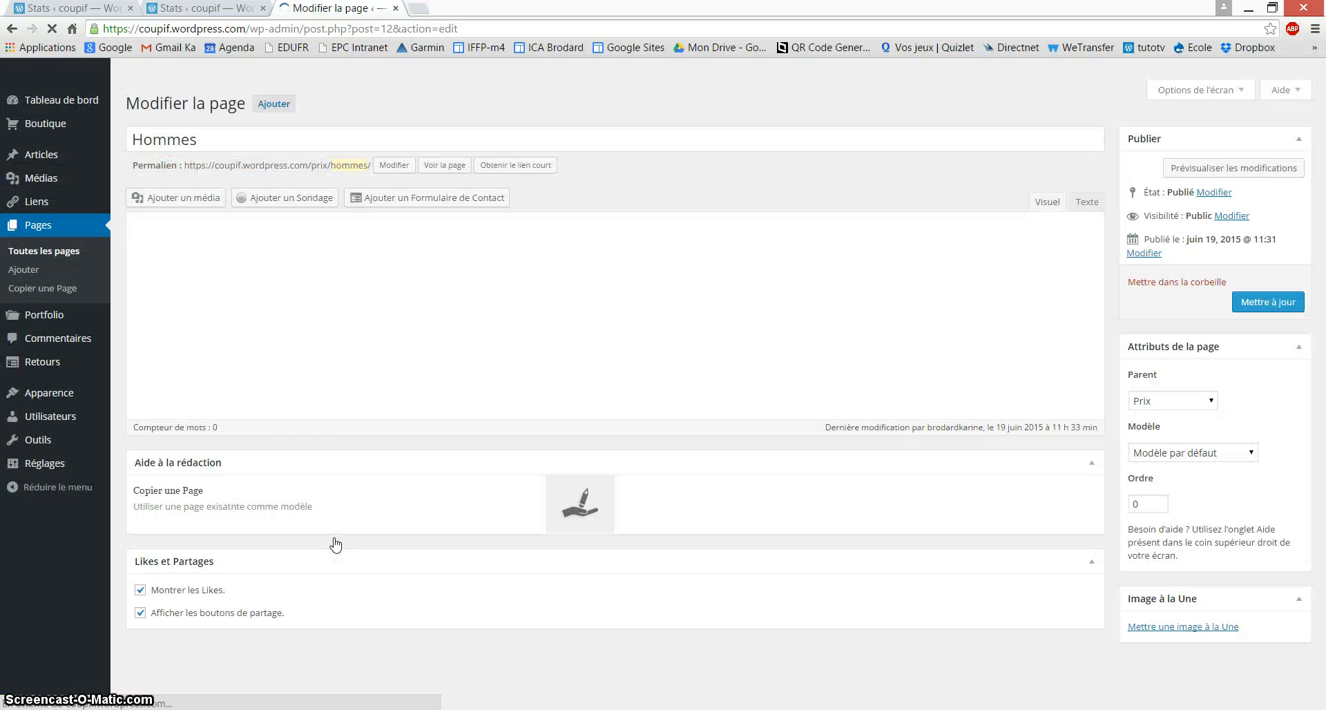
{"action": "left_click", "coordinate": [272, 275]}
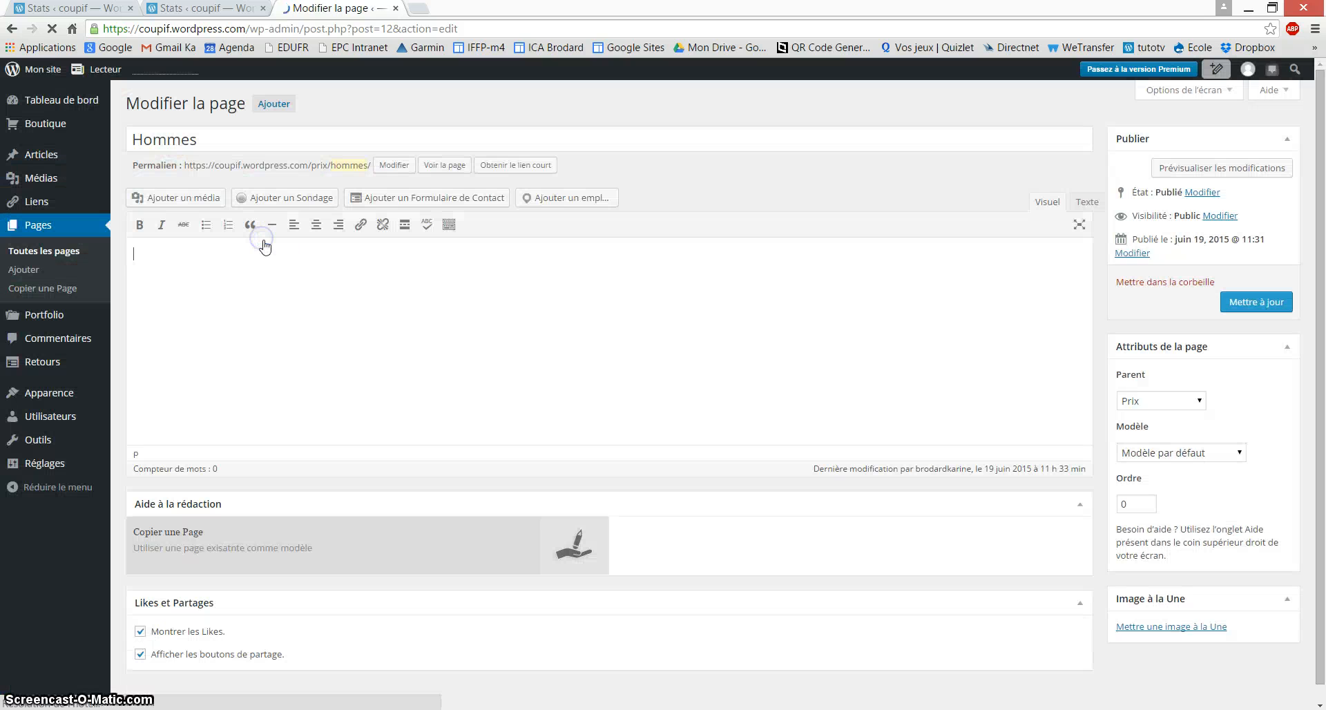
{"action": "type", "text": "https://www.dailymotion.com/video/xzinmc_video-coiffure-de-soiree-un-chignon-tresse_lifestyle"}
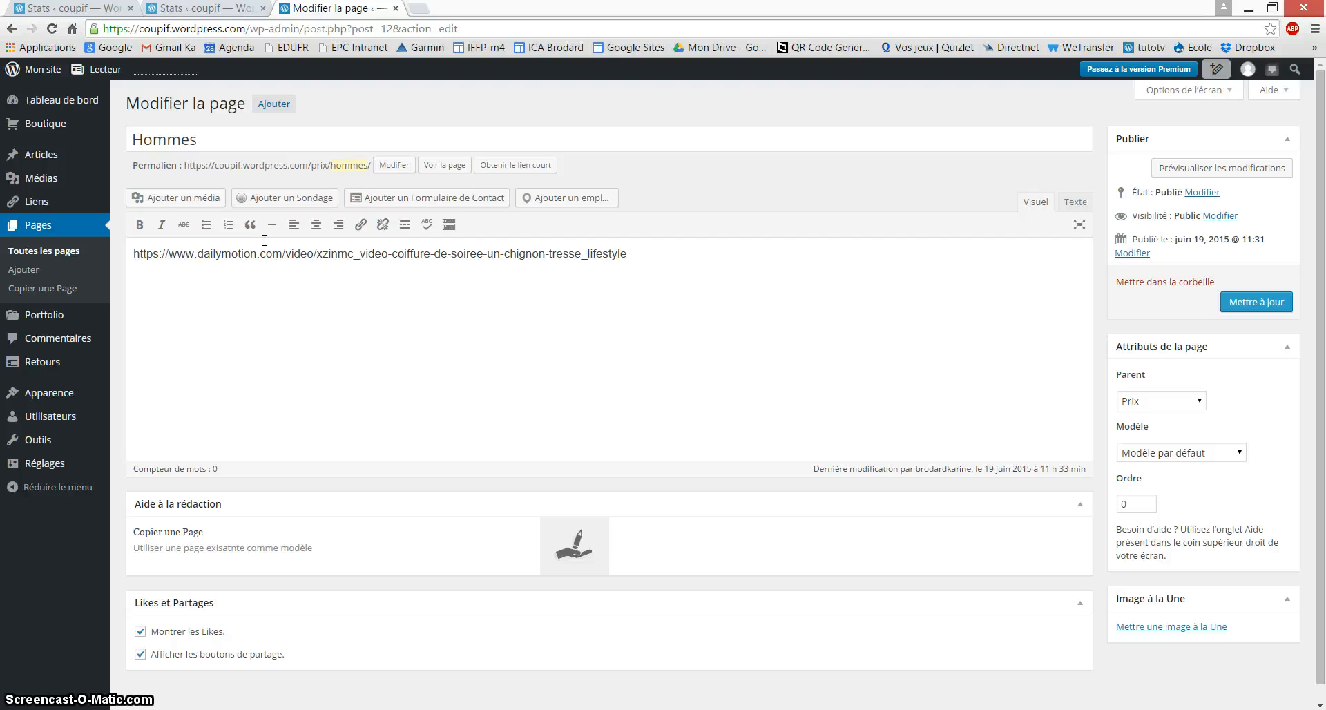
{"action": "key", "text": "Return"}
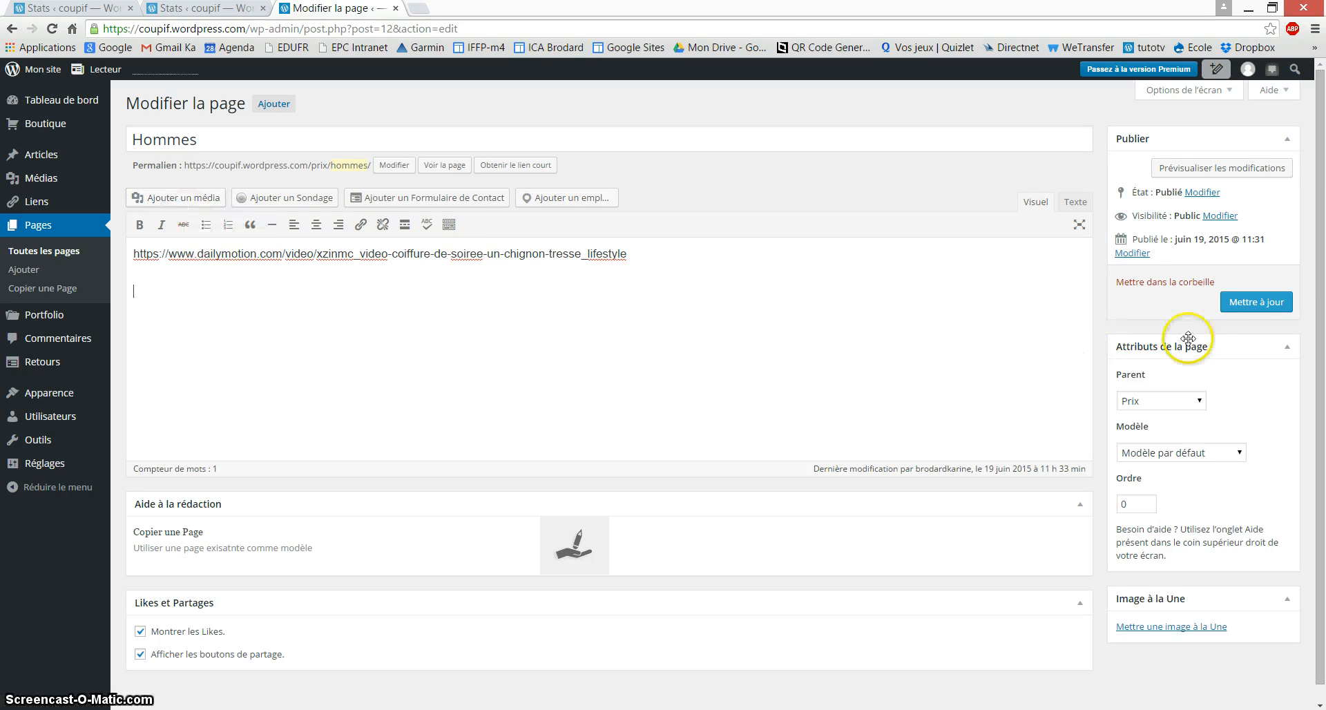
{"action": "left_click", "coordinate": [1268, 309]}
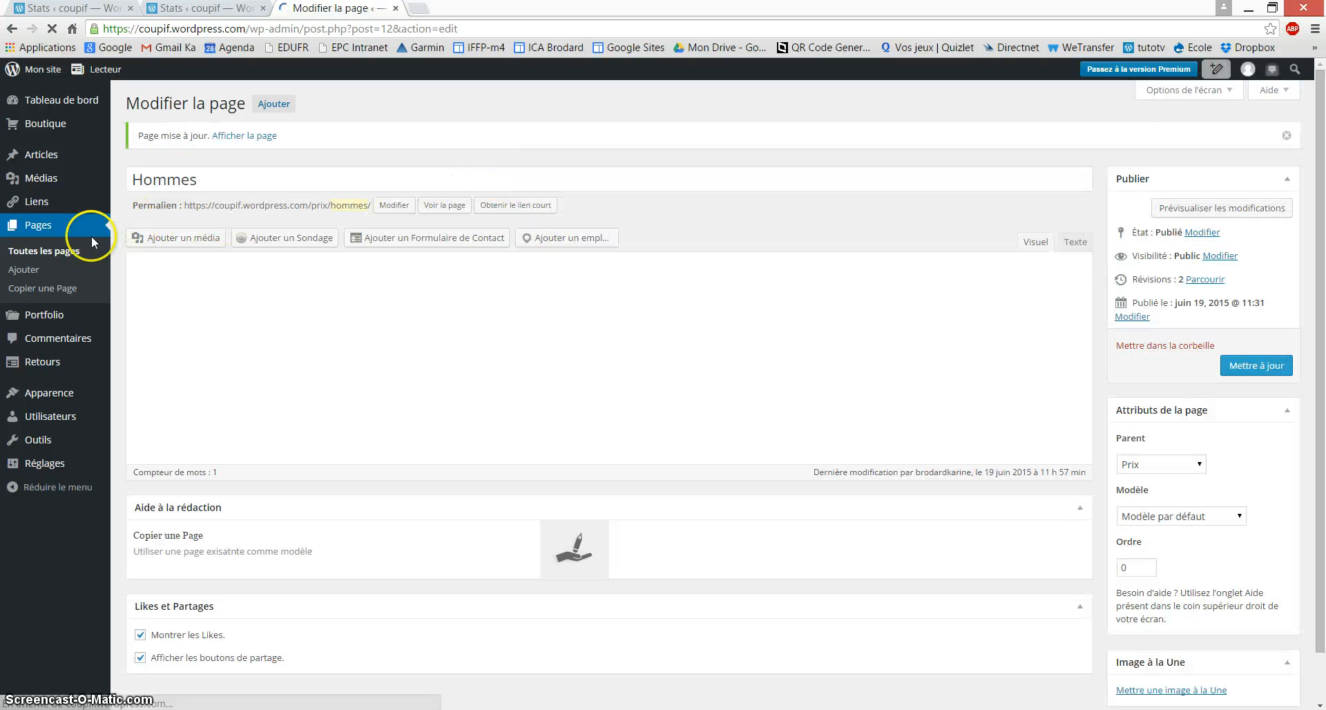
Step: Check the embedded chignon video on the live Hommes page
{"action": "mouse_move", "coordinate": [38, 75]}
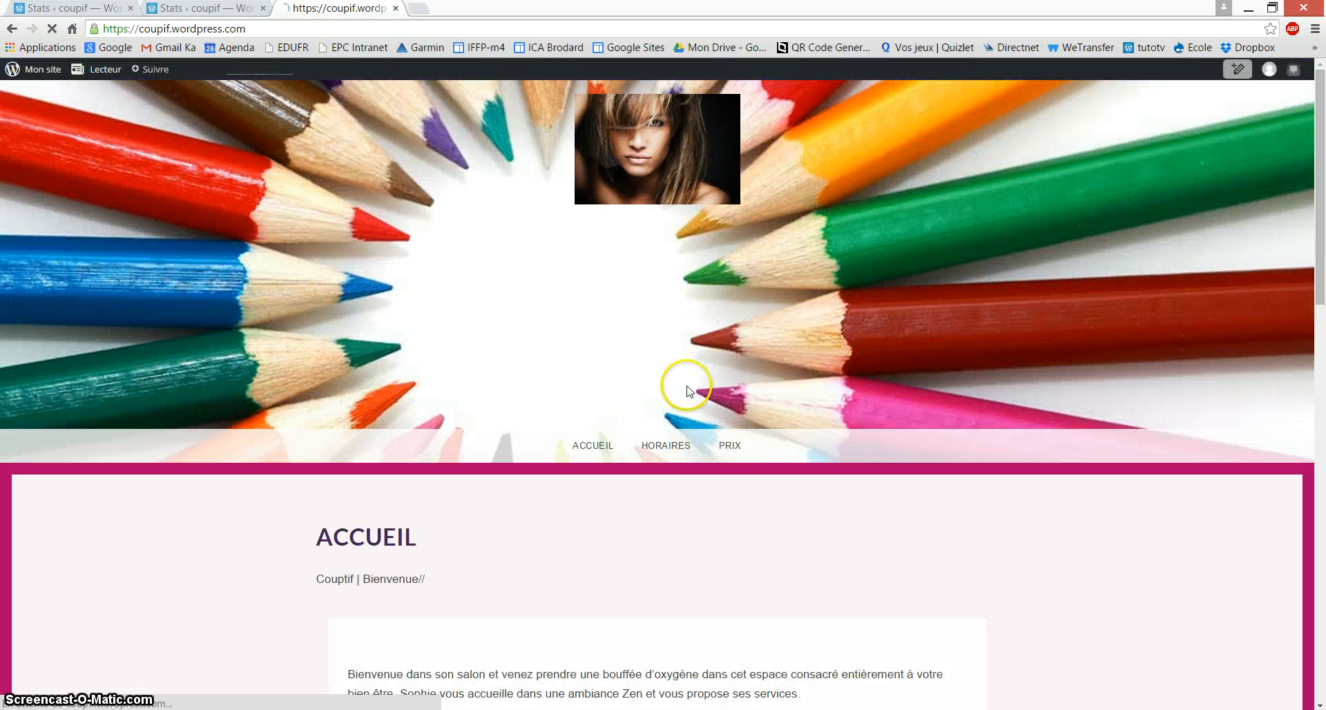
{"action": "mouse_move", "coordinate": [736, 453]}
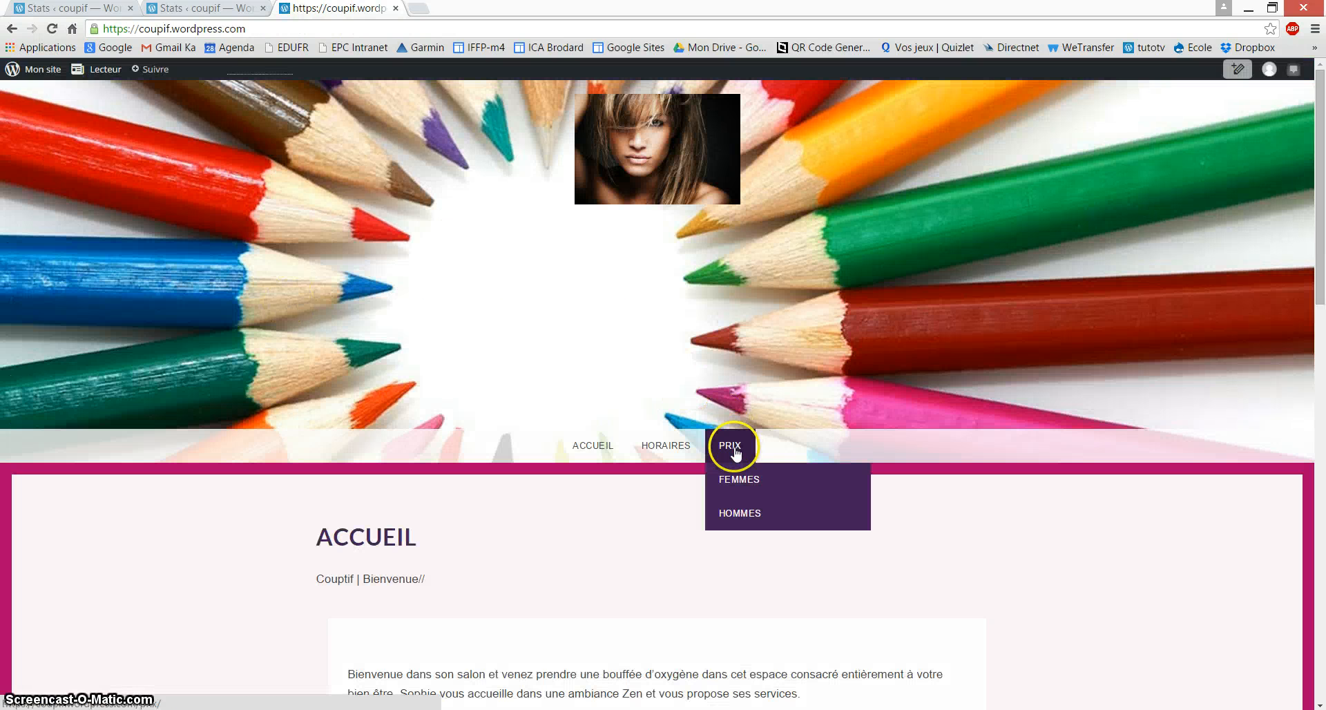
{"action": "left_click", "coordinate": [743, 513]}
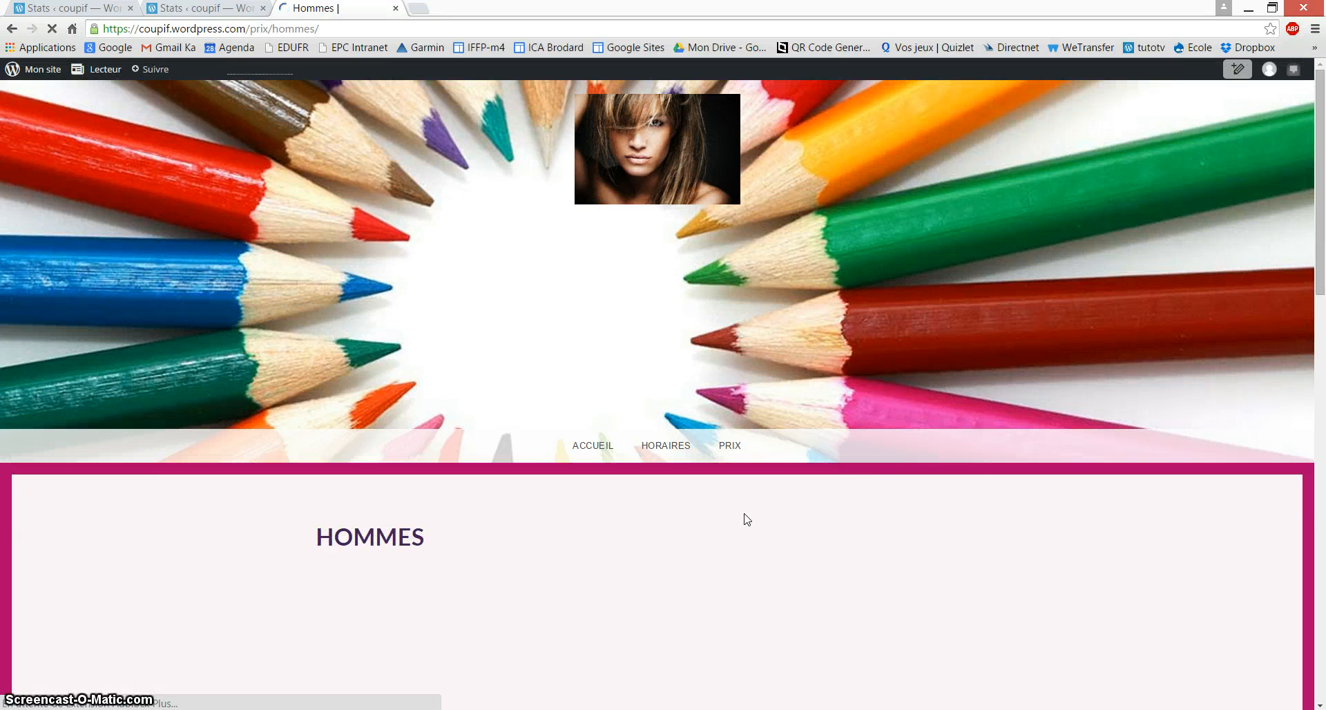
{"action": "scroll", "coordinate": [746, 520], "scroll_direction": "down", "scroll_amount": 5}
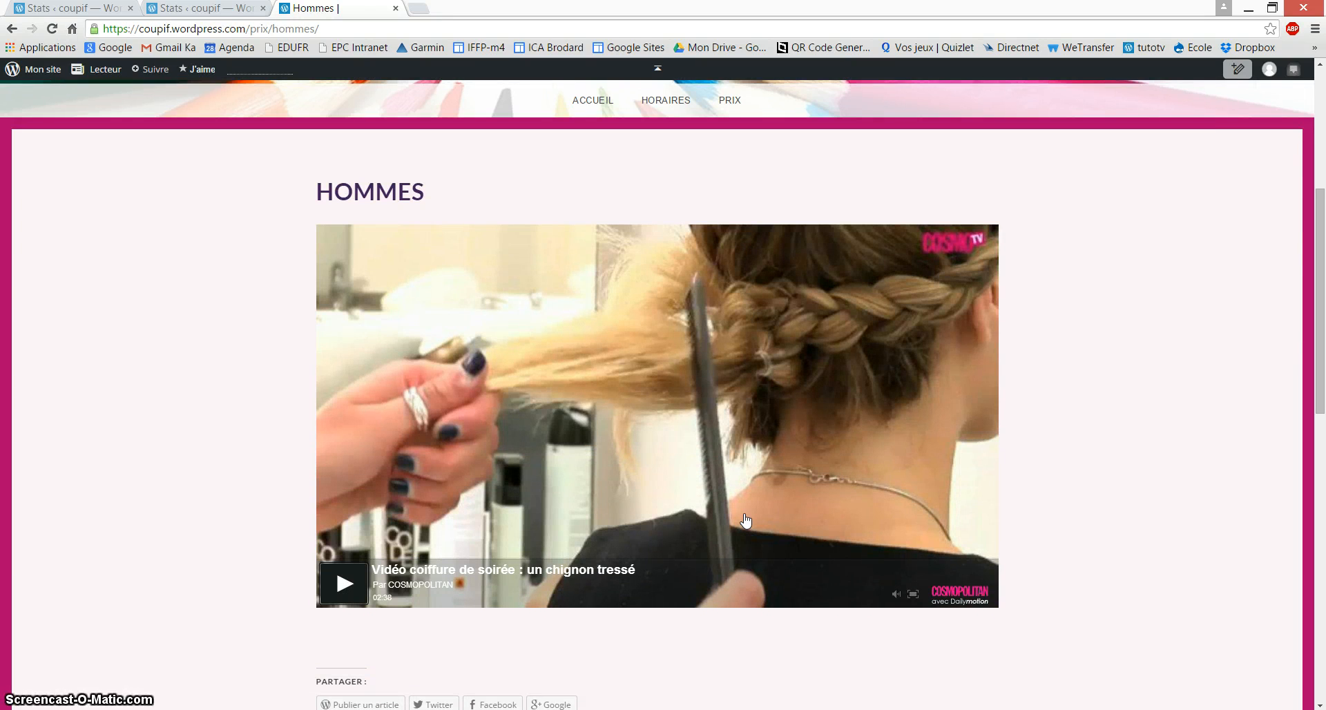
{"action": "scroll", "coordinate": [702, 468], "scroll_direction": "up", "scroll_amount": 1}
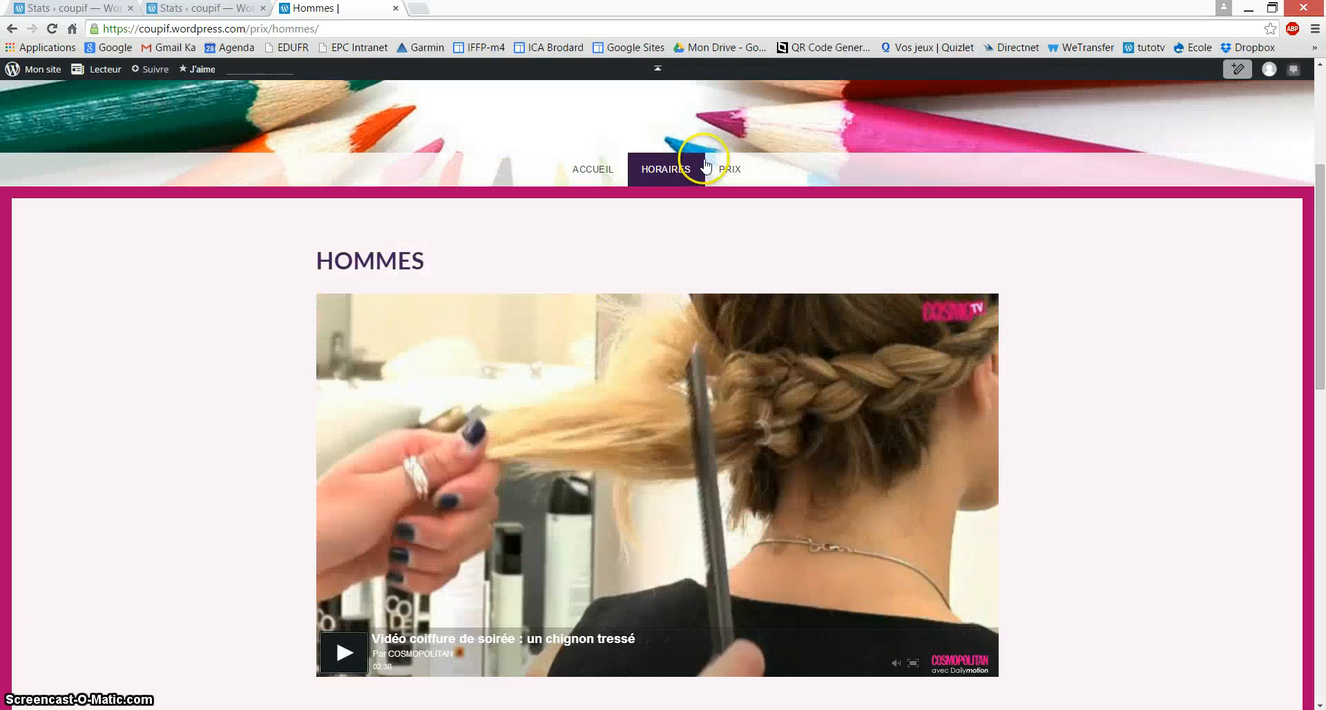
Step: Go to the live Horaires page and reopen it in the page editor
{"action": "left_click", "coordinate": [683, 169]}
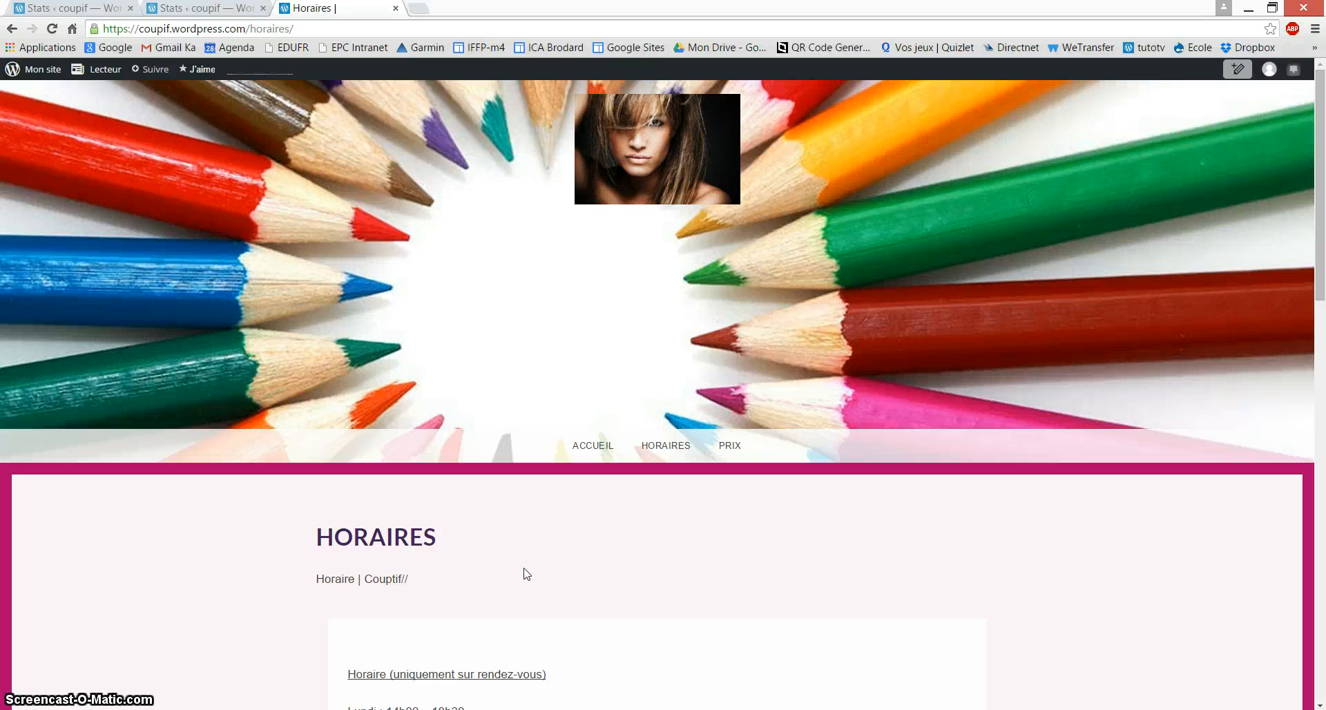
{"action": "scroll", "coordinate": [525, 569], "scroll_direction": "down", "scroll_amount": 4}
{"action": "scroll", "coordinate": [490, 544], "scroll_direction": "down", "scroll_amount": 3}
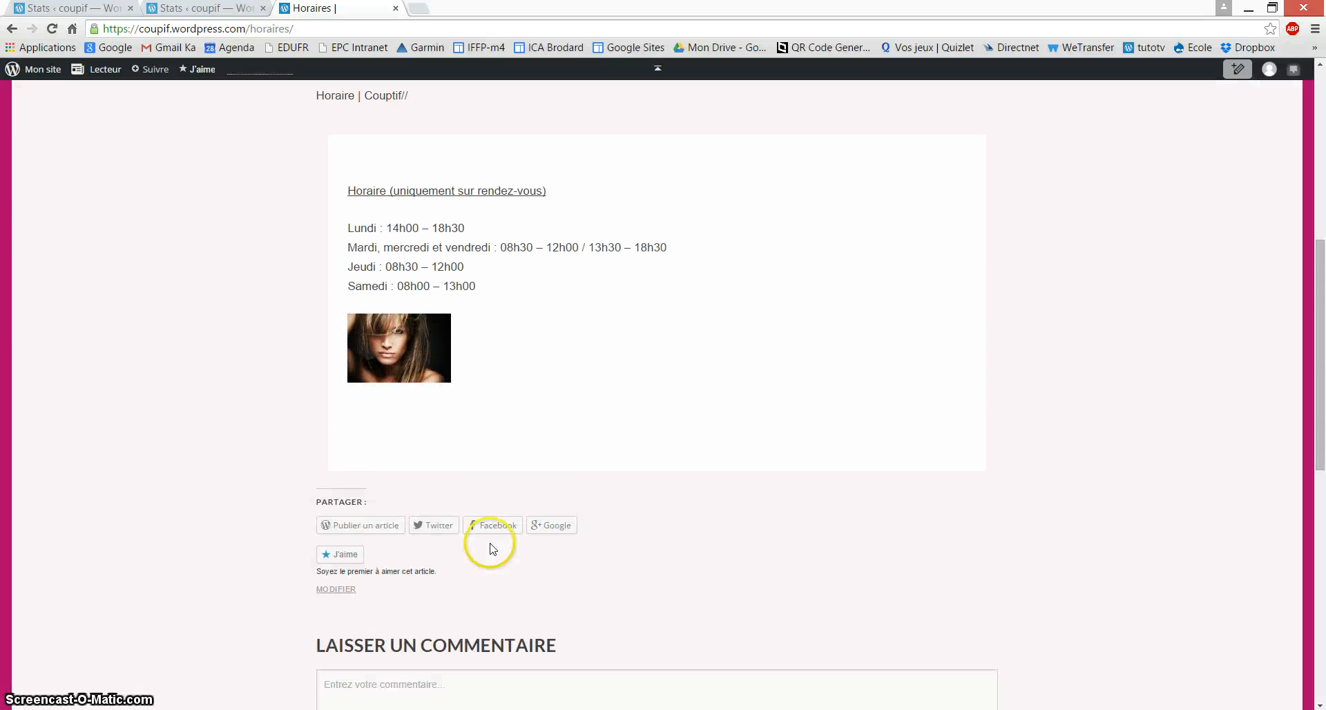
{"action": "left_click", "coordinate": [338, 589]}
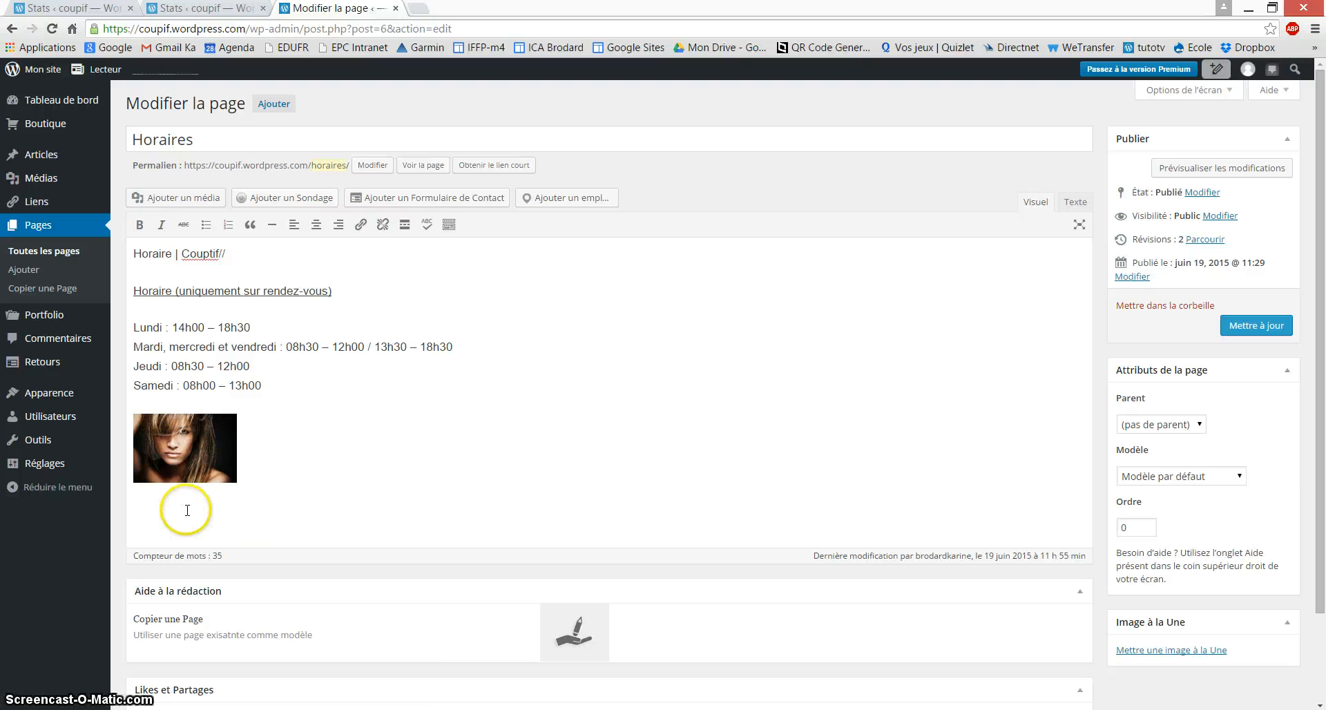
Step: Start a new line after the Samedi hours and upload Vacances.docx to the media library
{"action": "left_click", "coordinate": [152, 521]}
{"action": "left_click", "coordinate": [152, 521]}
{"action": "left_click", "coordinate": [286, 381]}
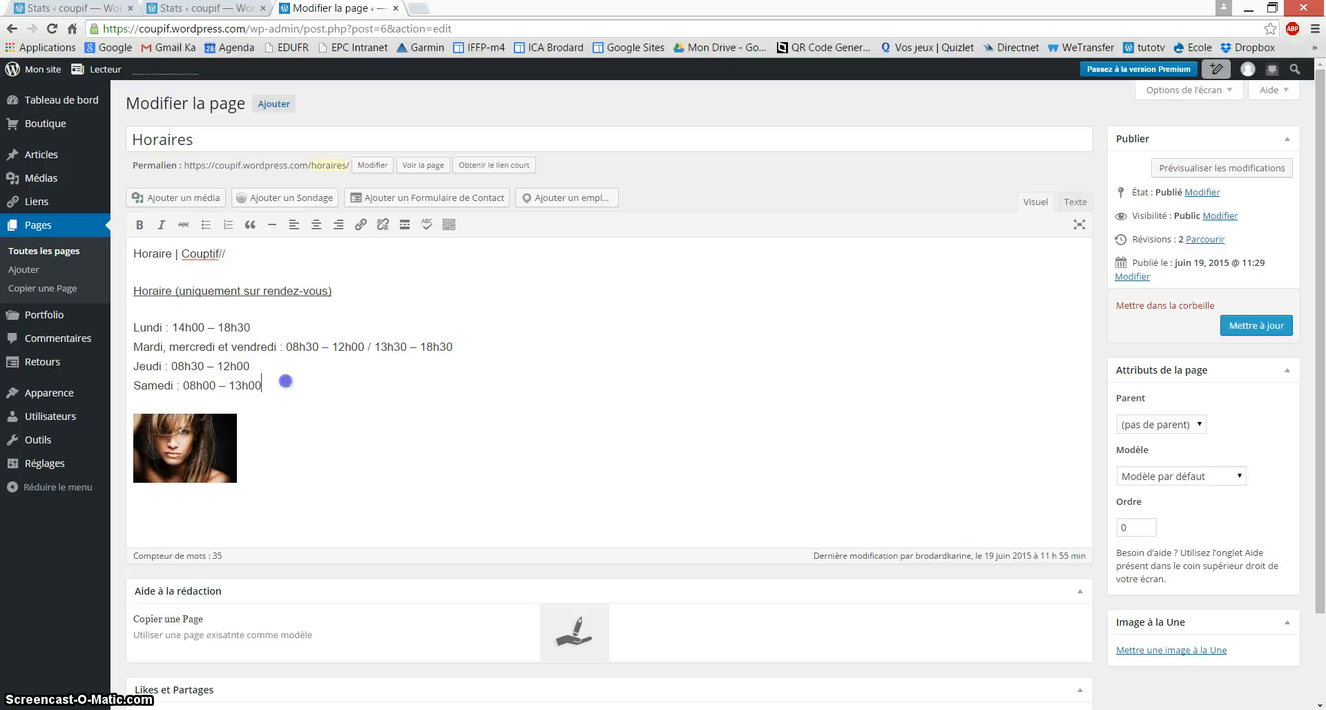
{"action": "key", "text": "Return"}
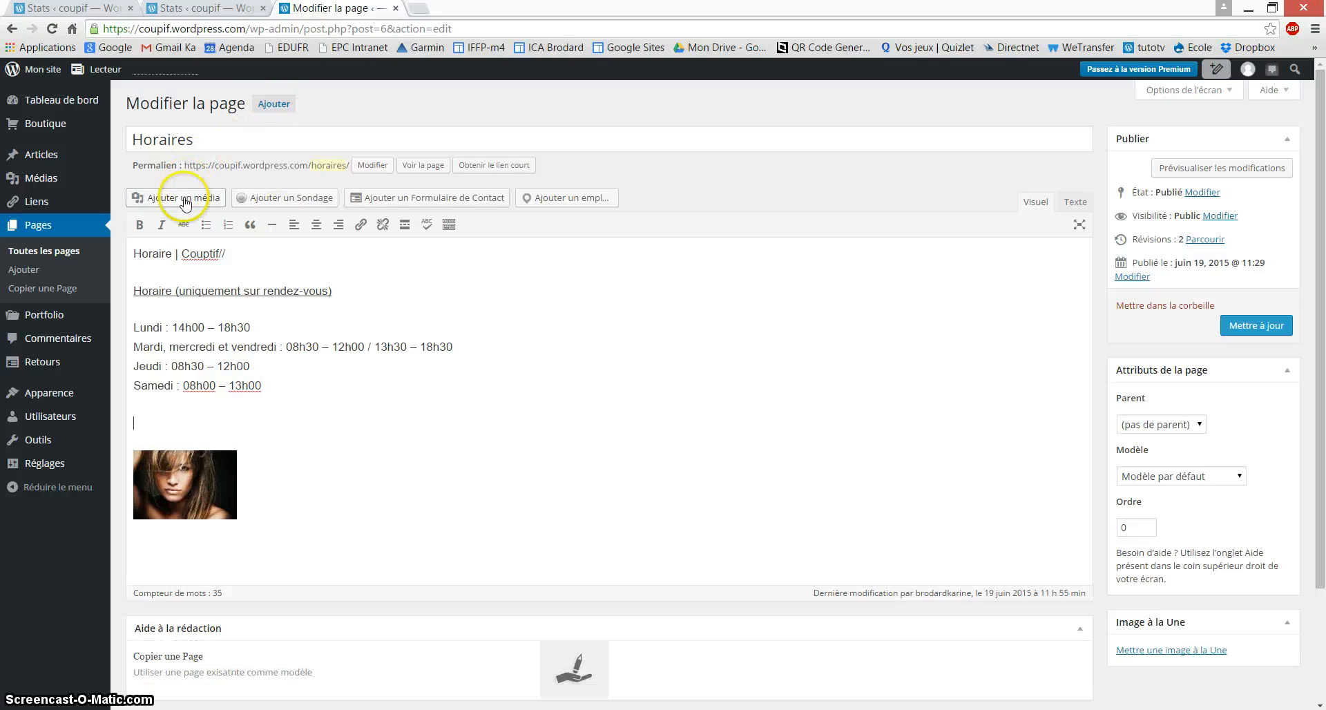
{"action": "left_click", "coordinate": [178, 197]}
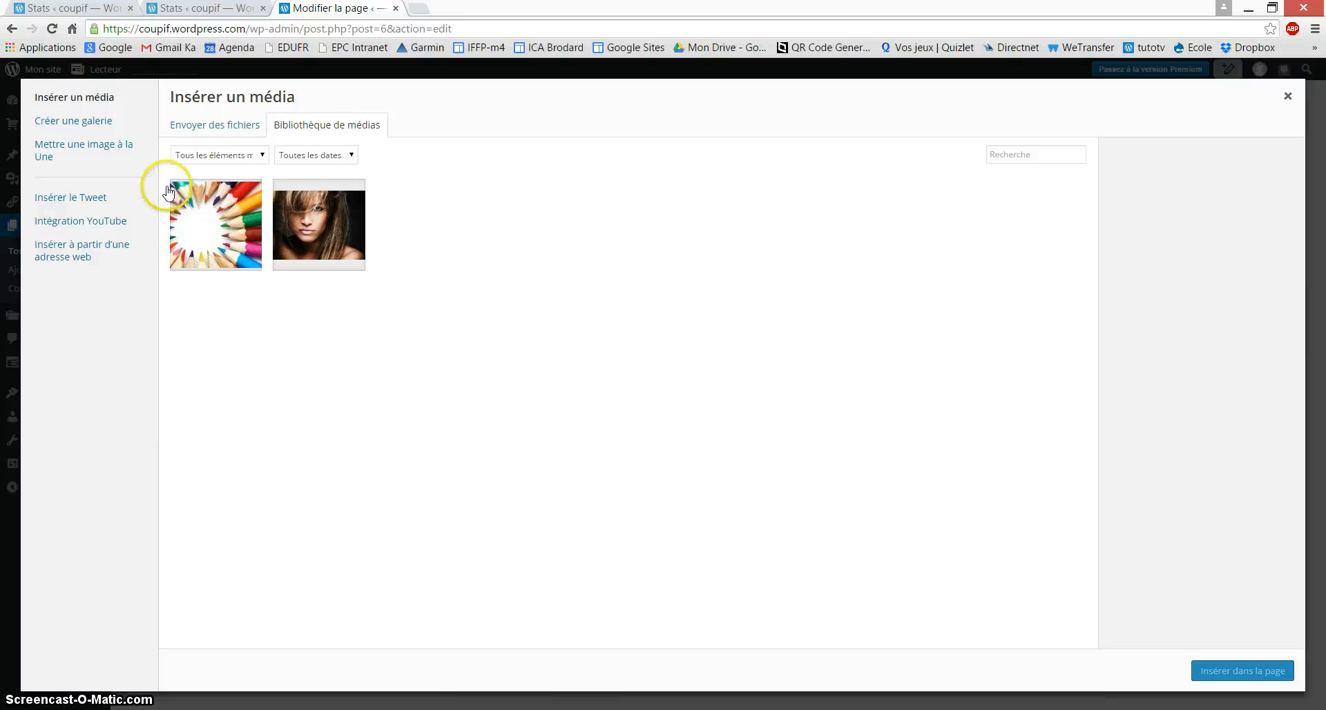
{"action": "left_click", "coordinate": [209, 130]}
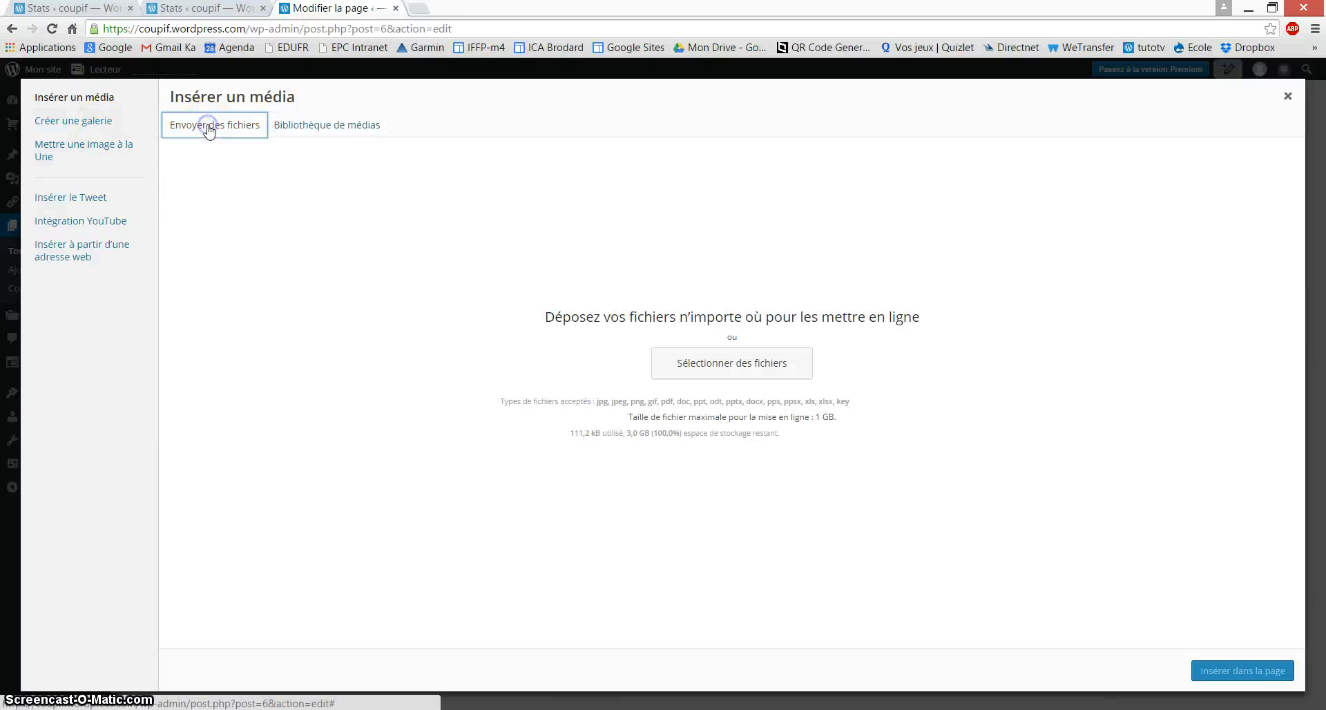
{"action": "left_click", "coordinate": [704, 376]}
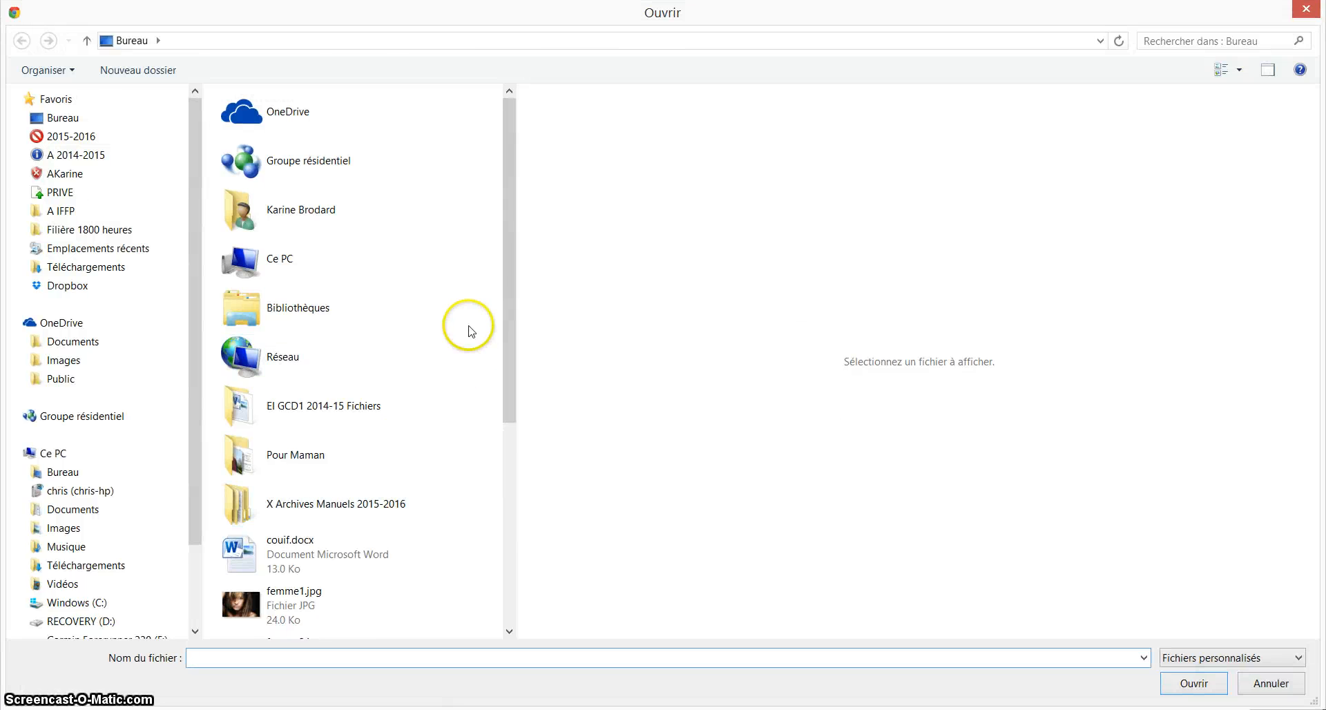
{"action": "left_click_drag", "start_coordinate": [507, 244], "coordinate": [364, 616]}
{"action": "left_click", "coordinate": [364, 617]}
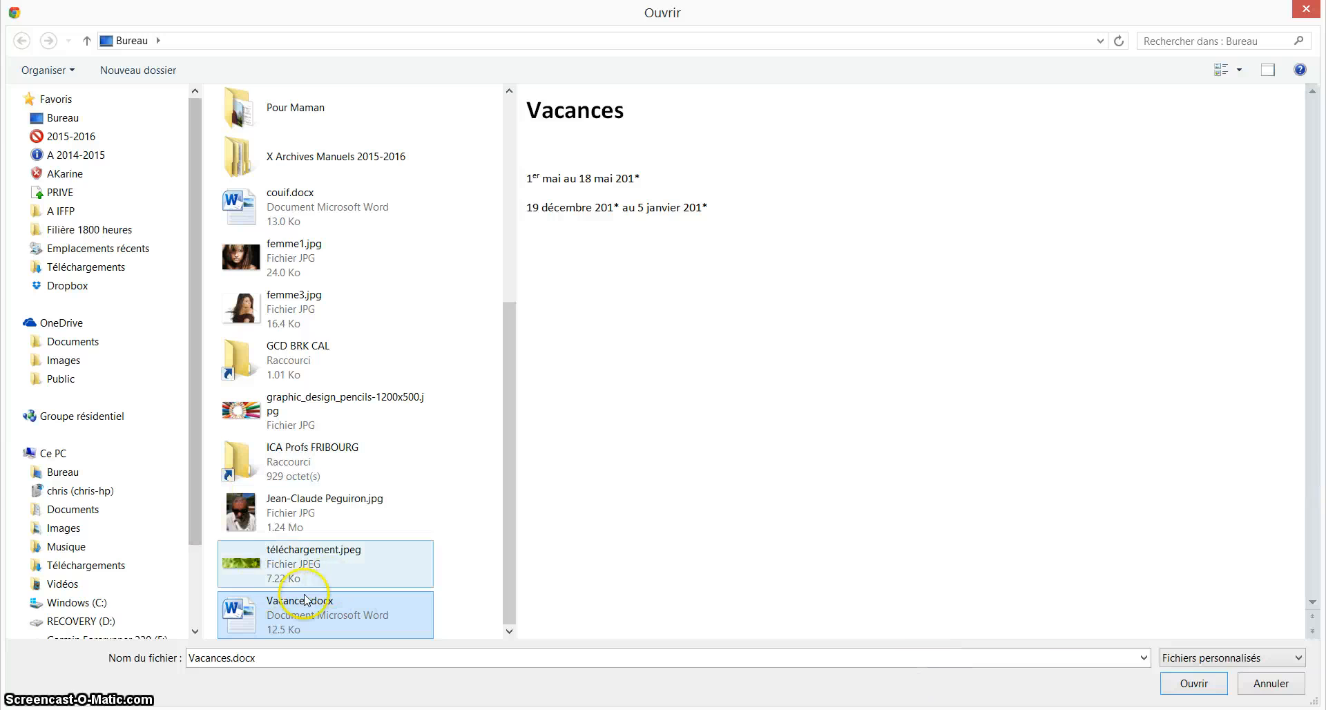
{"action": "left_click", "coordinate": [1216, 684]}
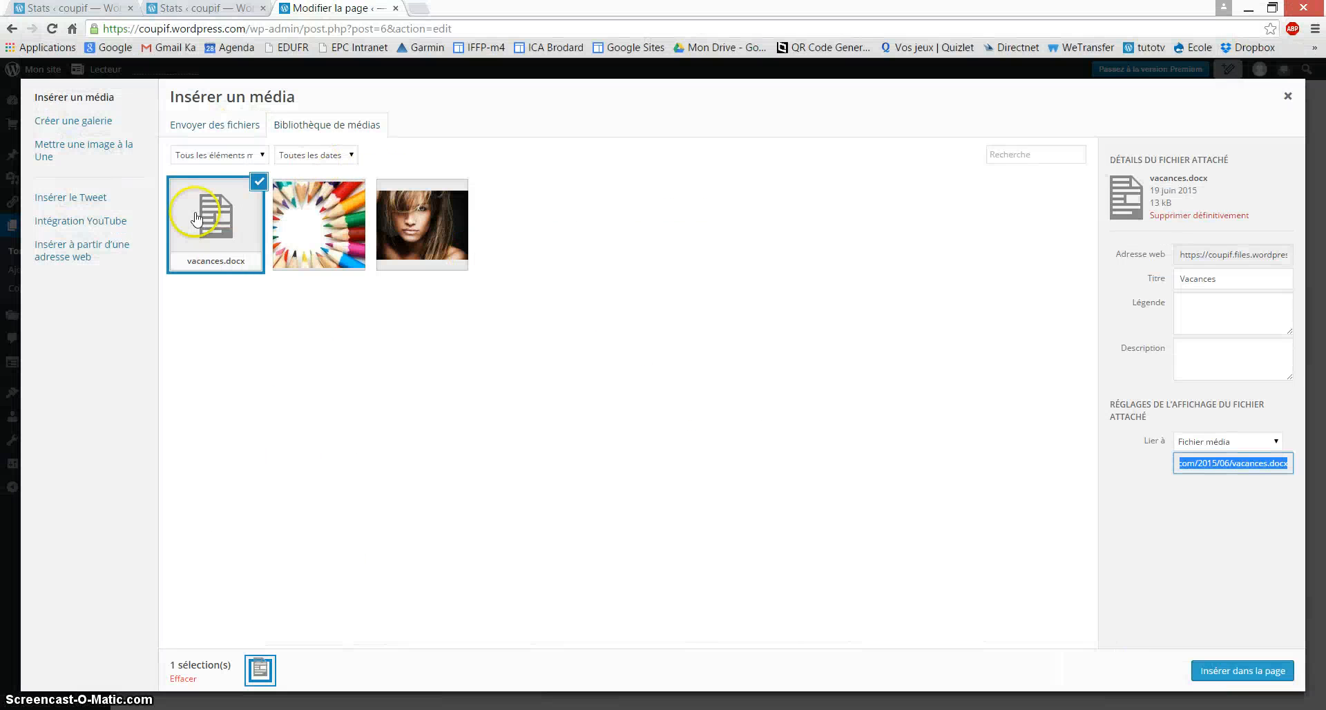
Step: Insert the Vacances document link into the page and update Horaires
{"action": "left_click", "coordinate": [1228, 673]}
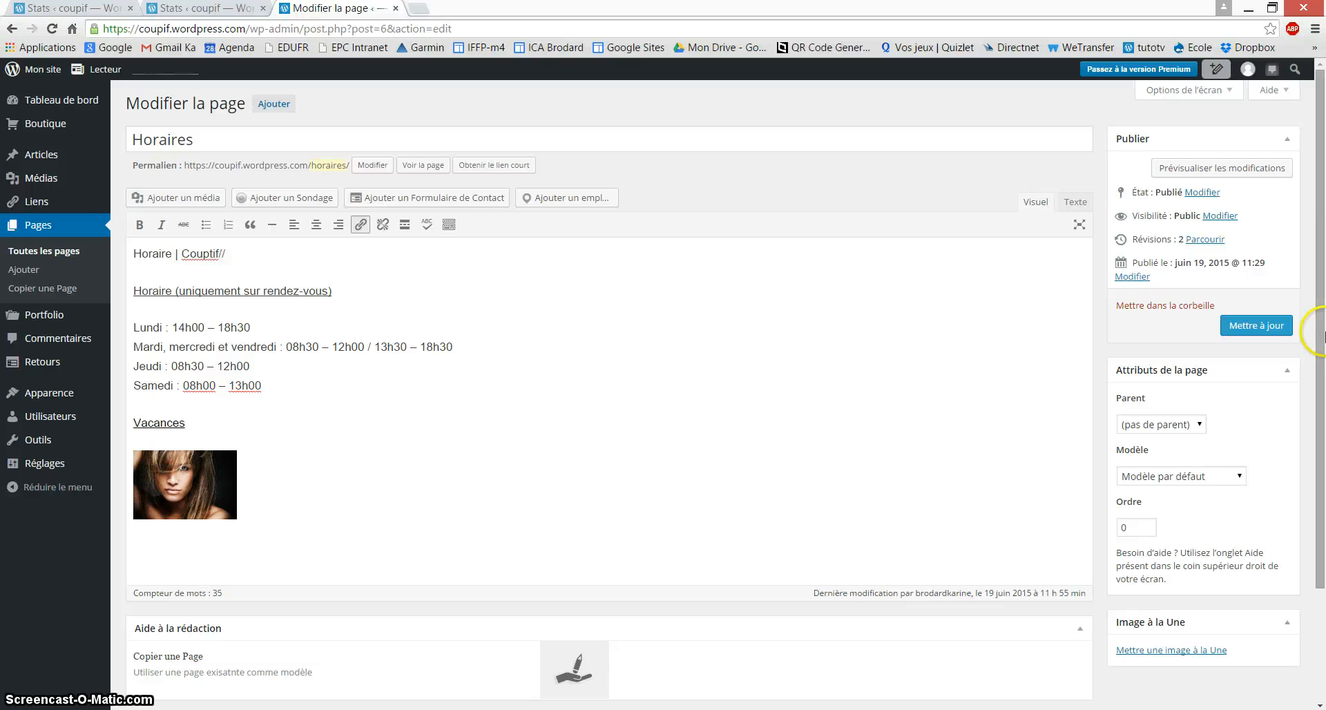
{"action": "left_click", "coordinate": [1271, 326]}
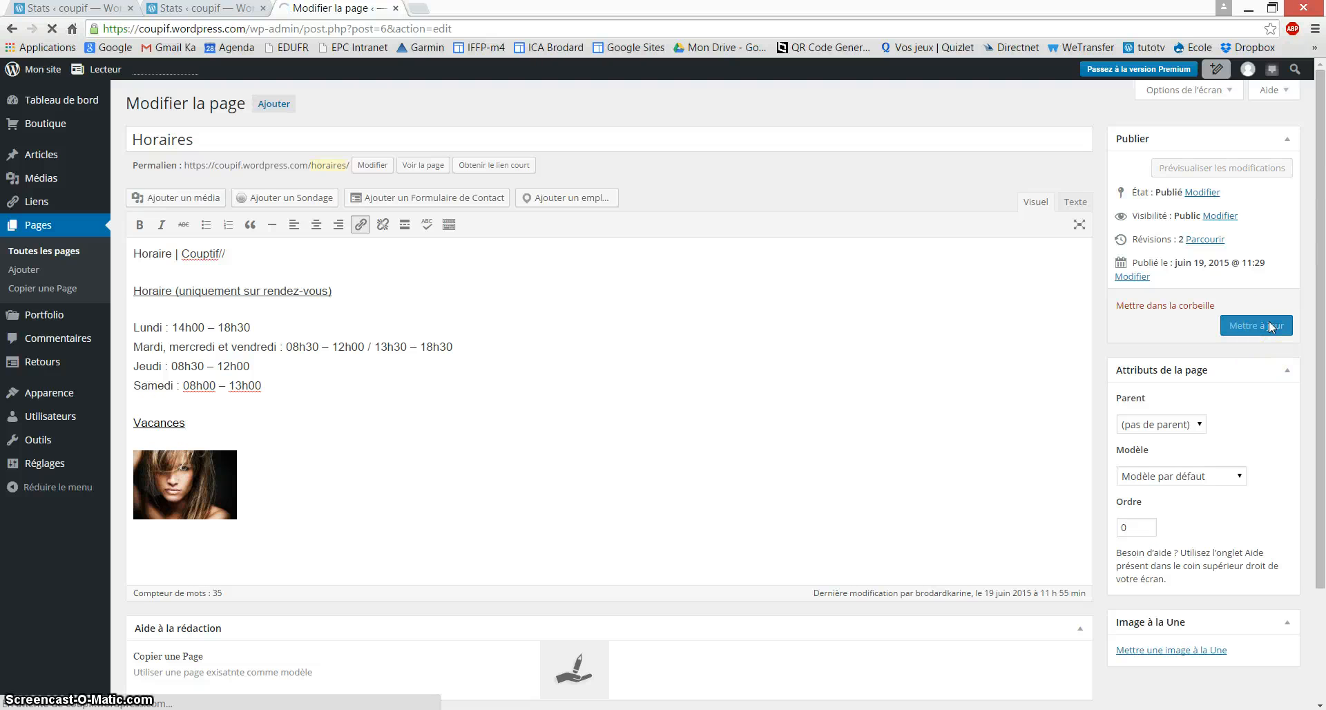
{"action": "left_click", "coordinate": [49, 69]}
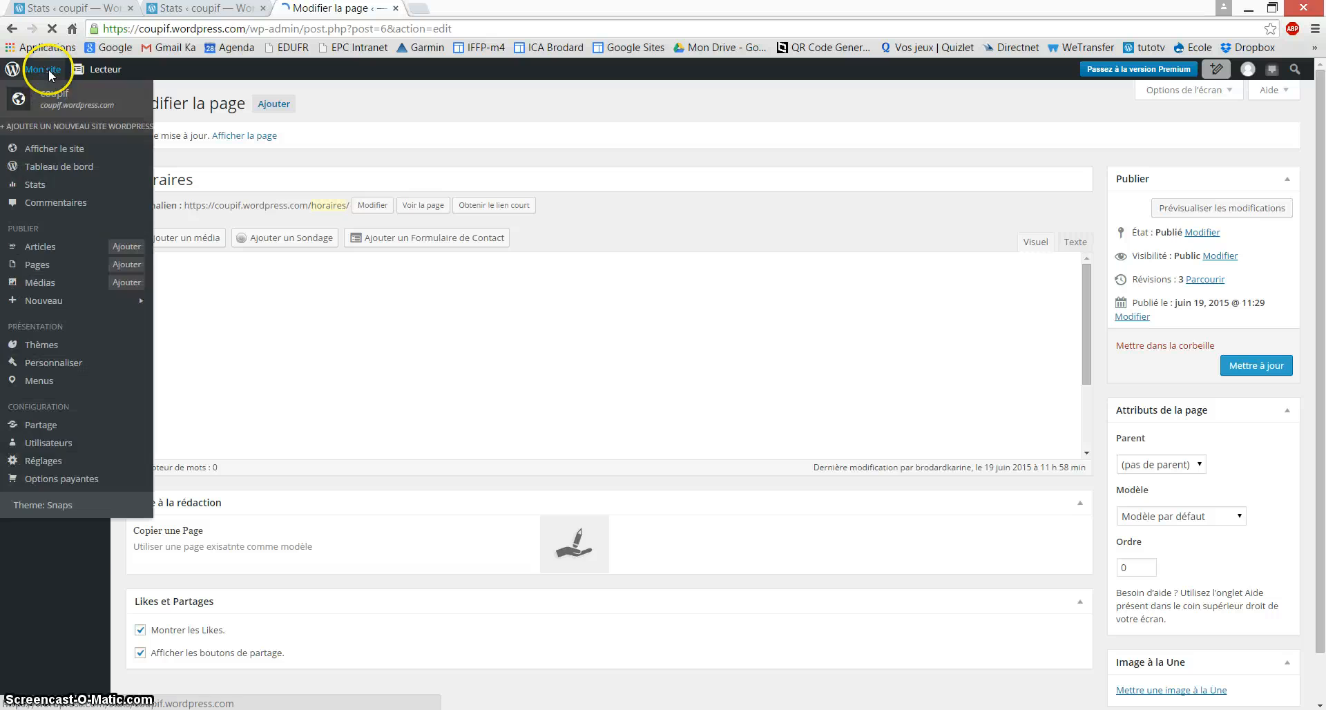
Step: On the live Horaires page, follow the Vacances link to download vacances.docx
{"action": "left_click", "coordinate": [39, 72]}
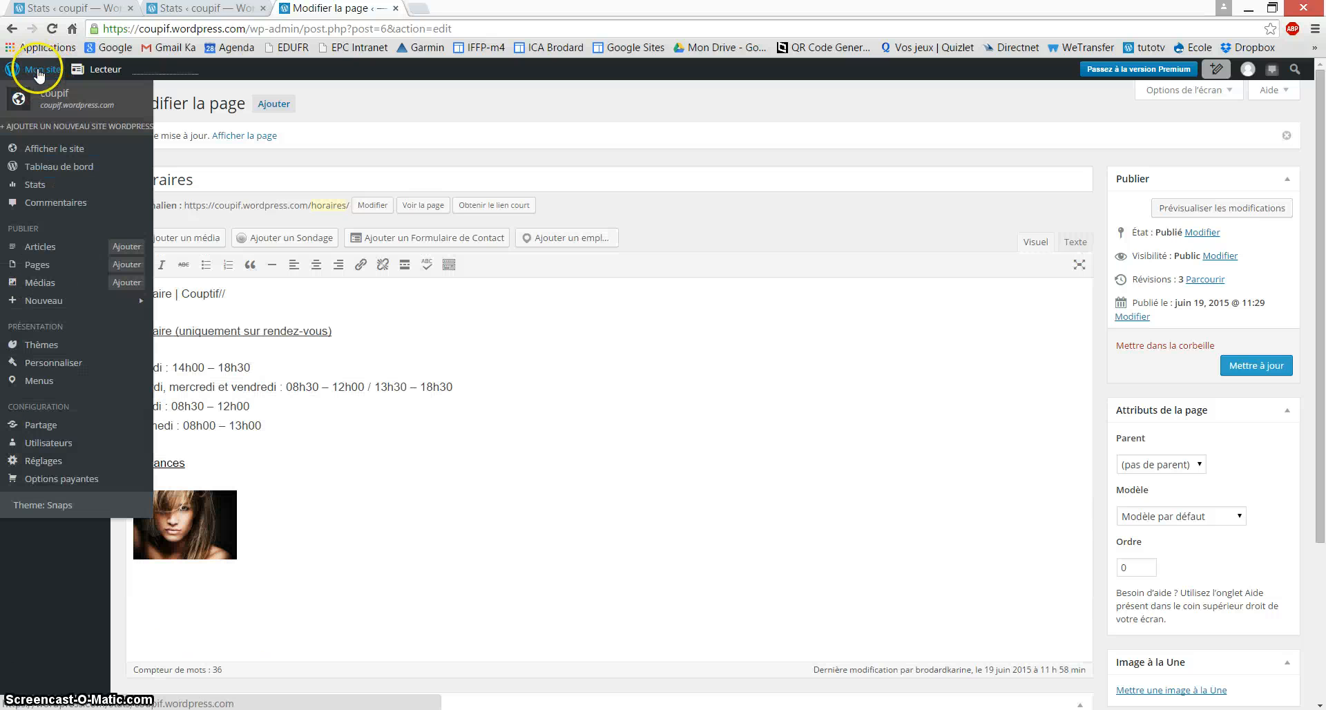
{"action": "left_click", "coordinate": [60, 149]}
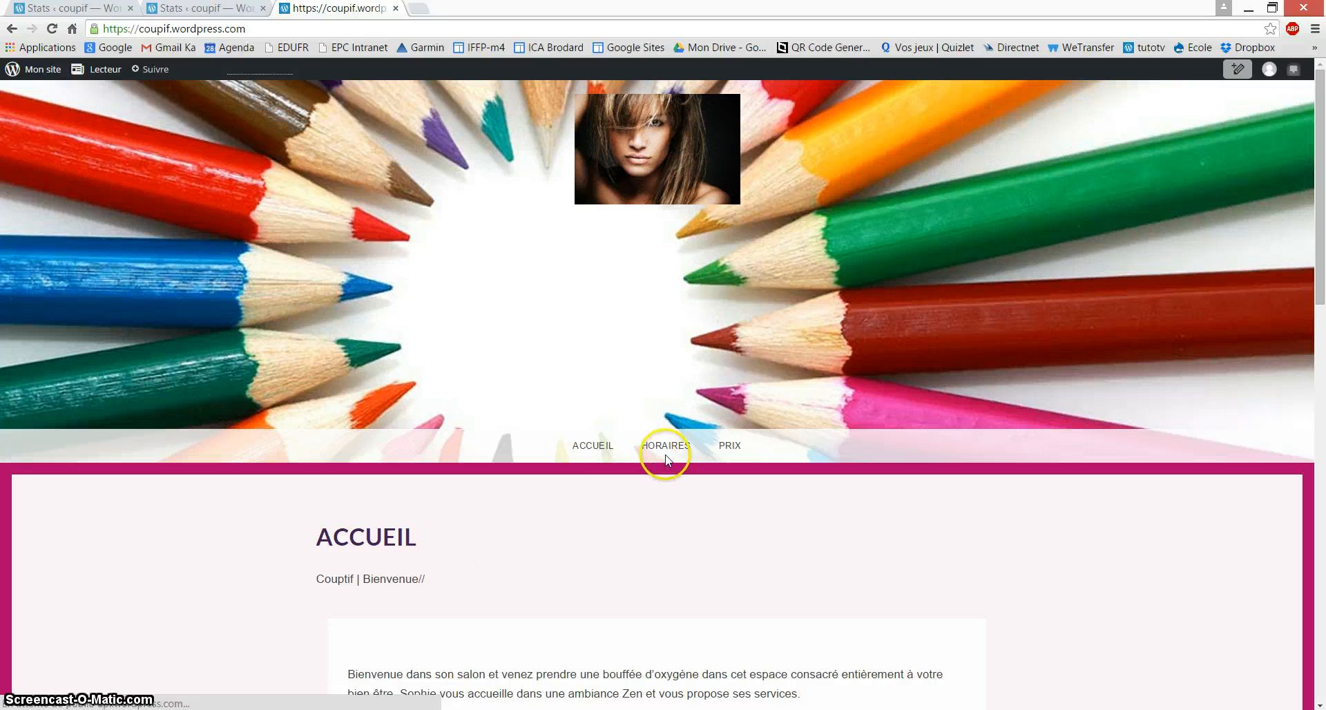
{"action": "left_click", "coordinate": [667, 453]}
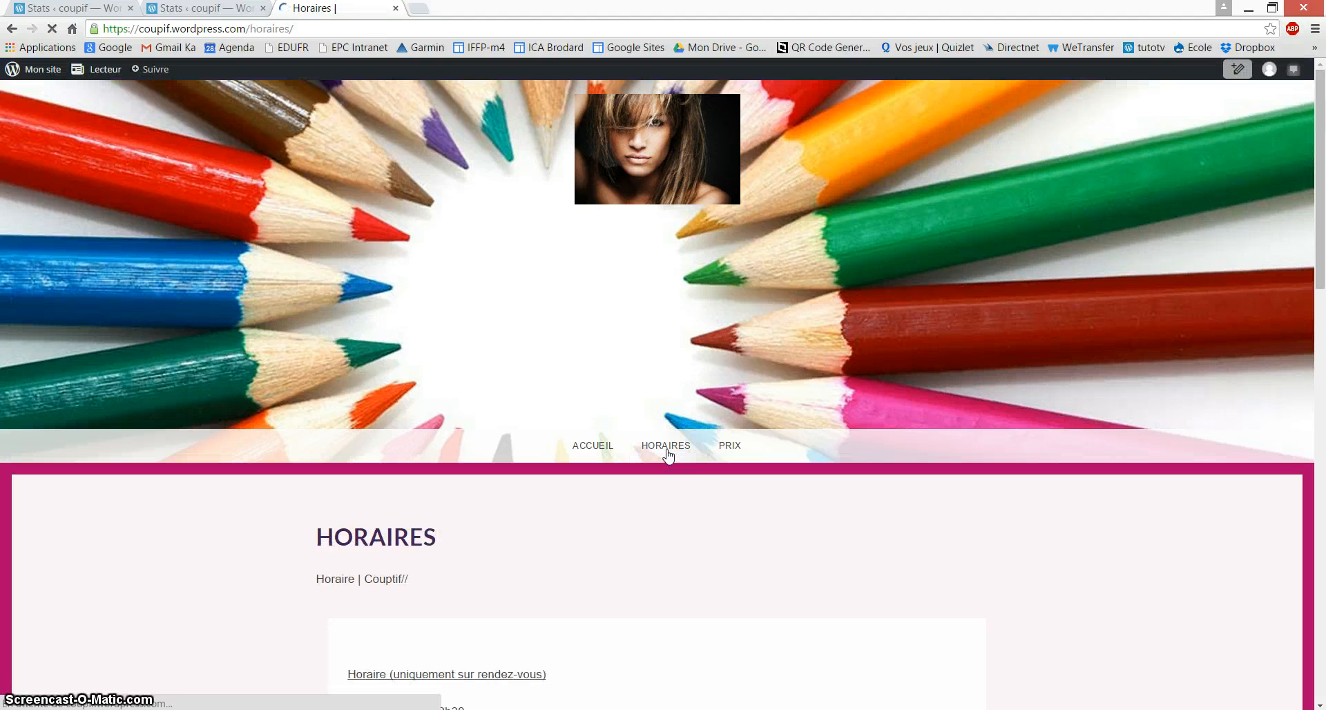
{"action": "scroll", "coordinate": [666, 452], "scroll_direction": "down", "scroll_amount": 4}
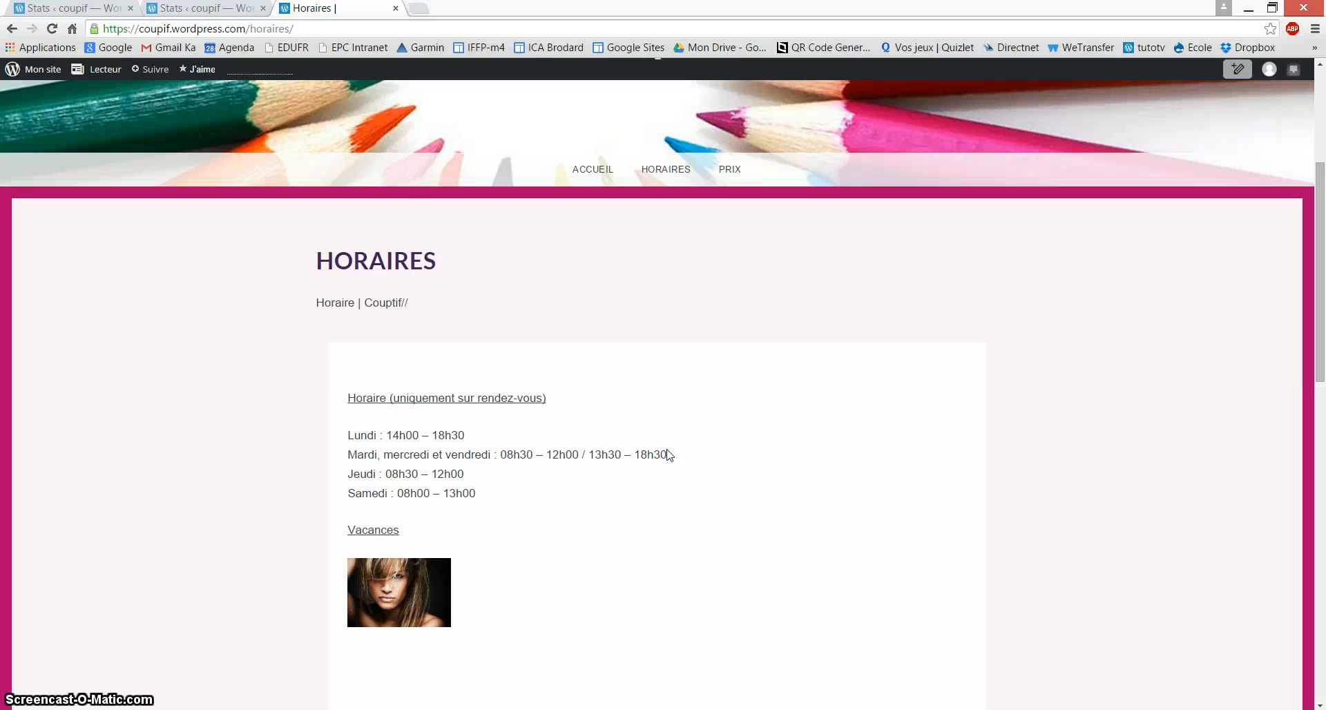
{"action": "left_click", "coordinate": [370, 537]}
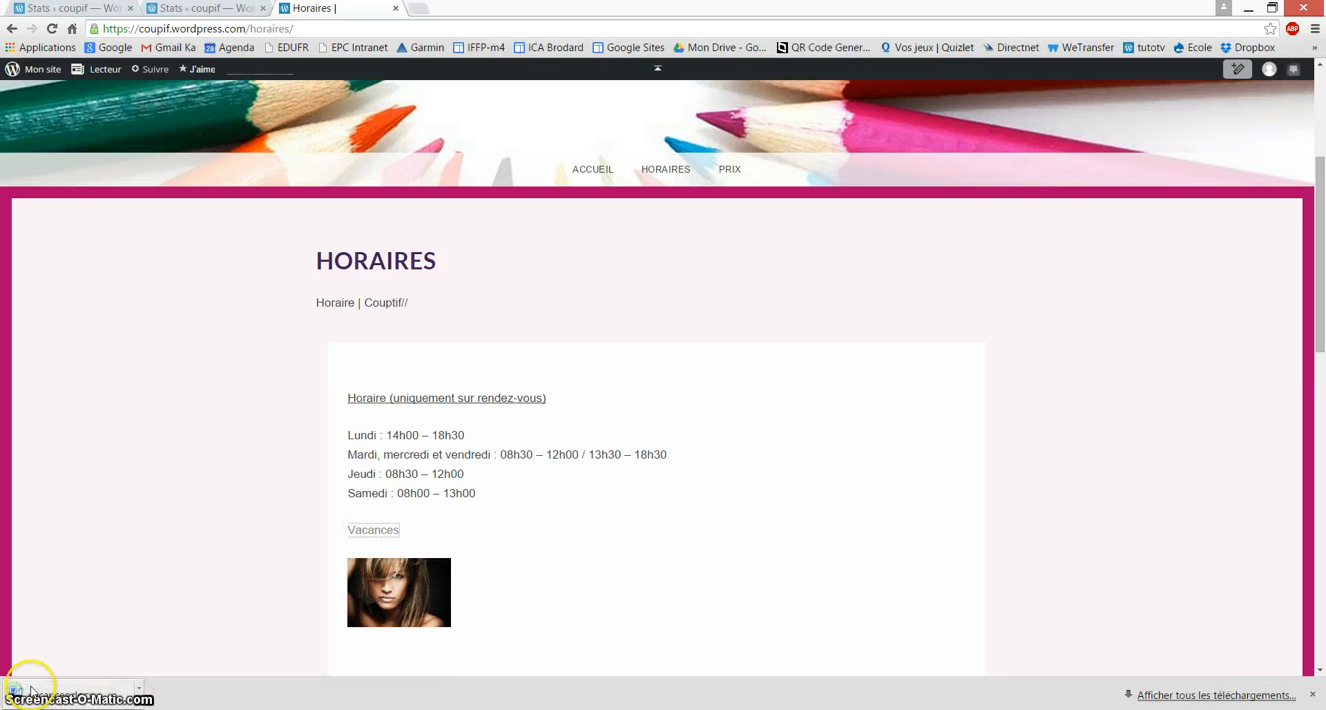
{"action": "left_click", "coordinate": [61, 704]}
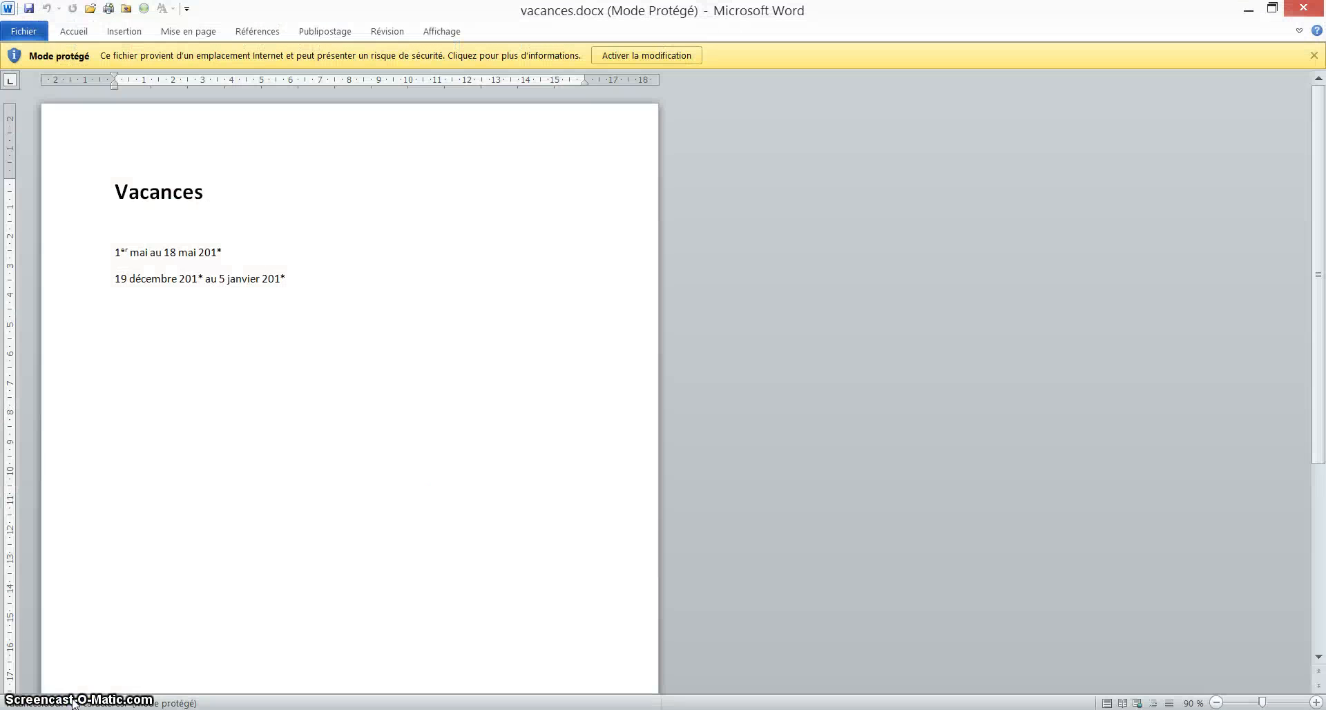
{"action": "left_click", "coordinate": [1316, 9]}
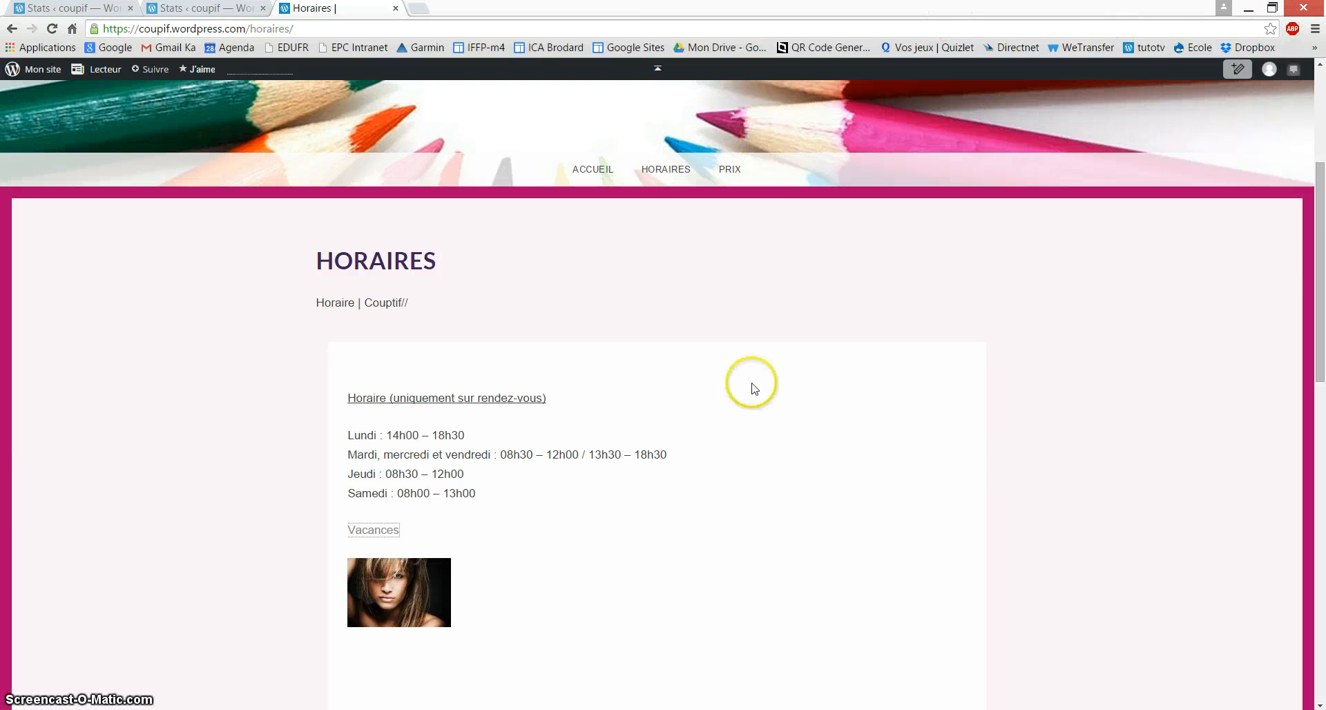
Step: Go from Mon site to the Tableau de bord and reach the Pages sidebar menu
{"action": "scroll", "coordinate": [711, 464], "scroll_direction": "down", "scroll_amount": 3}
{"action": "scroll", "coordinate": [711, 464], "scroll_direction": "down", "scroll_amount": 3}
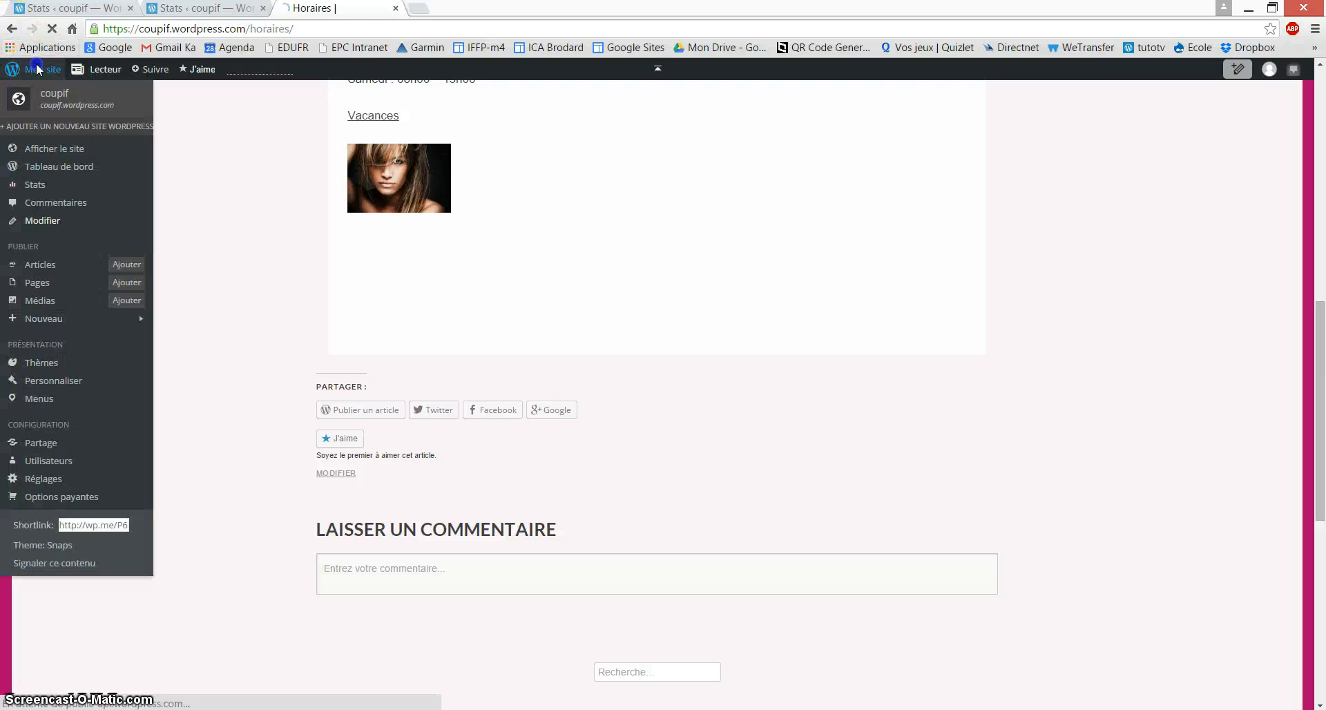
{"action": "left_click", "coordinate": [37, 66]}
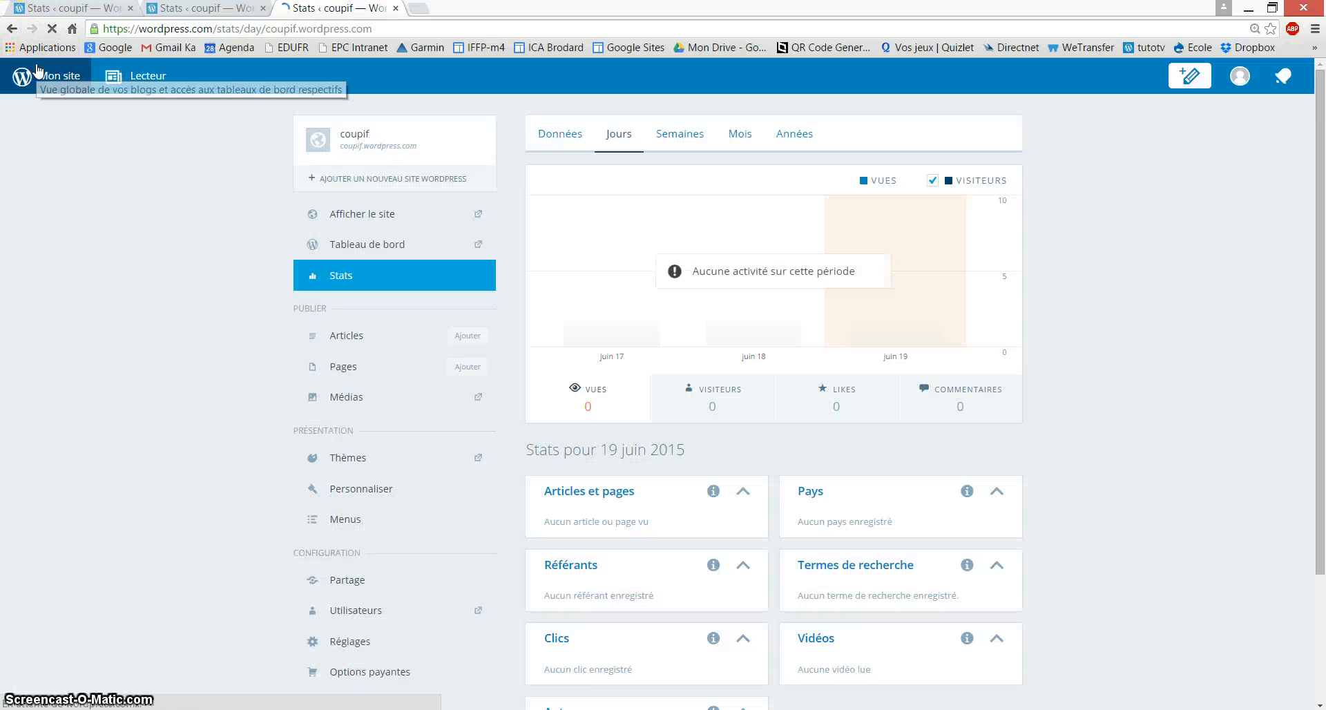
{"action": "left_click", "coordinate": [376, 247]}
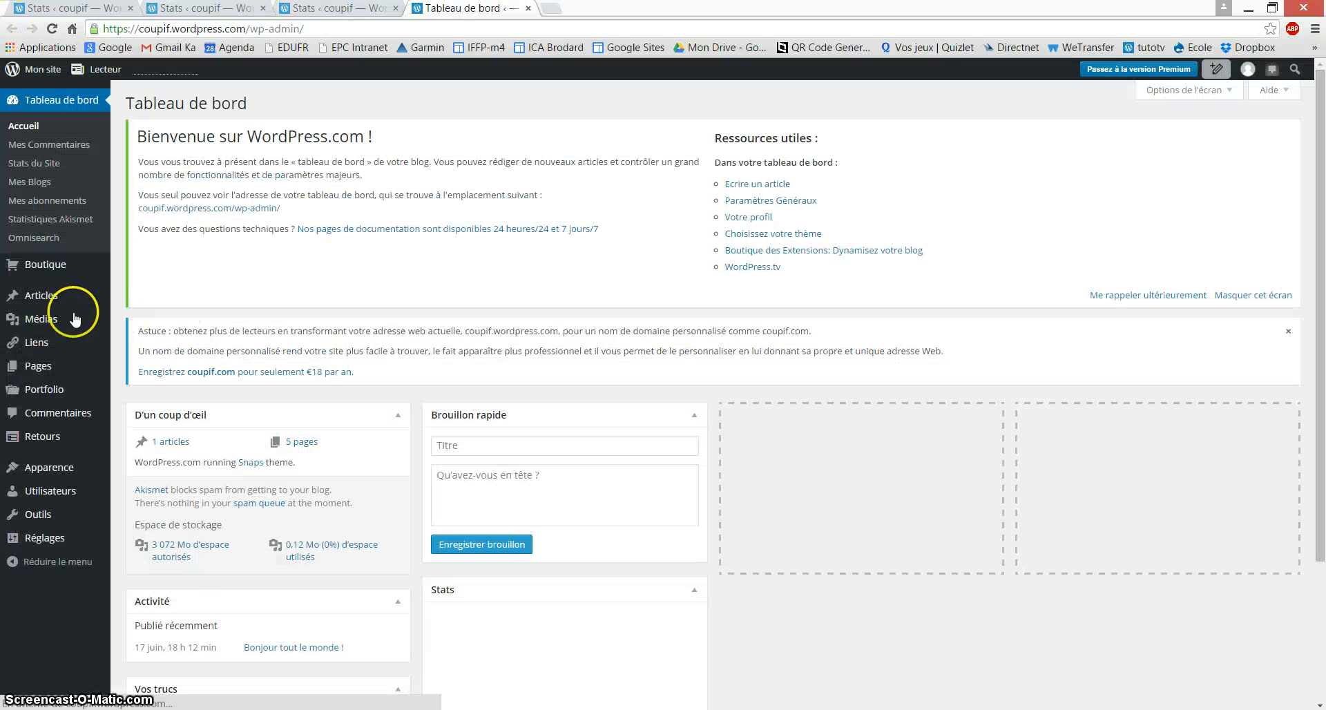
{"action": "mouse_move", "coordinate": [47, 371]}
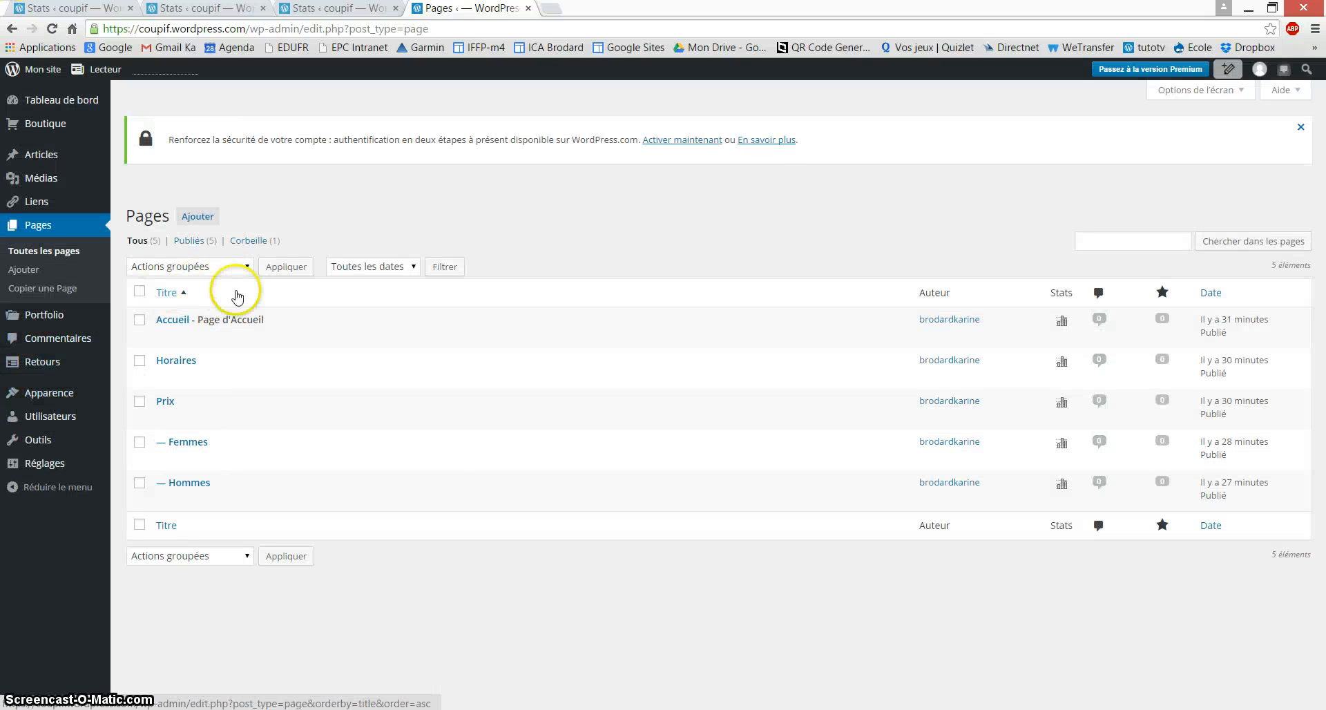
Step: Select Accueil, Horaires, Prix, Femmes and Hommes and open bulk editing for them
{"action": "left_click", "coordinate": [18, 249]}
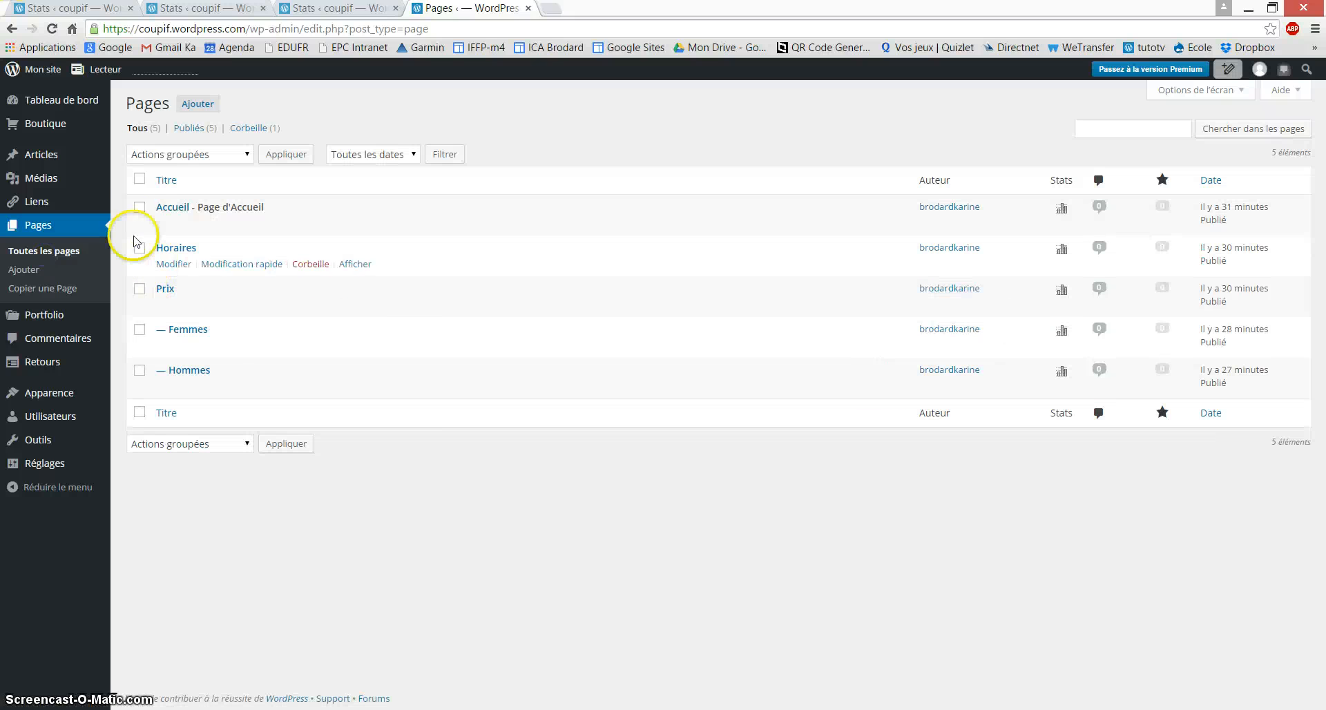
{"action": "left_click", "coordinate": [139, 208]}
{"action": "left_click", "coordinate": [139, 248]}
{"action": "left_click", "coordinate": [139, 289]}
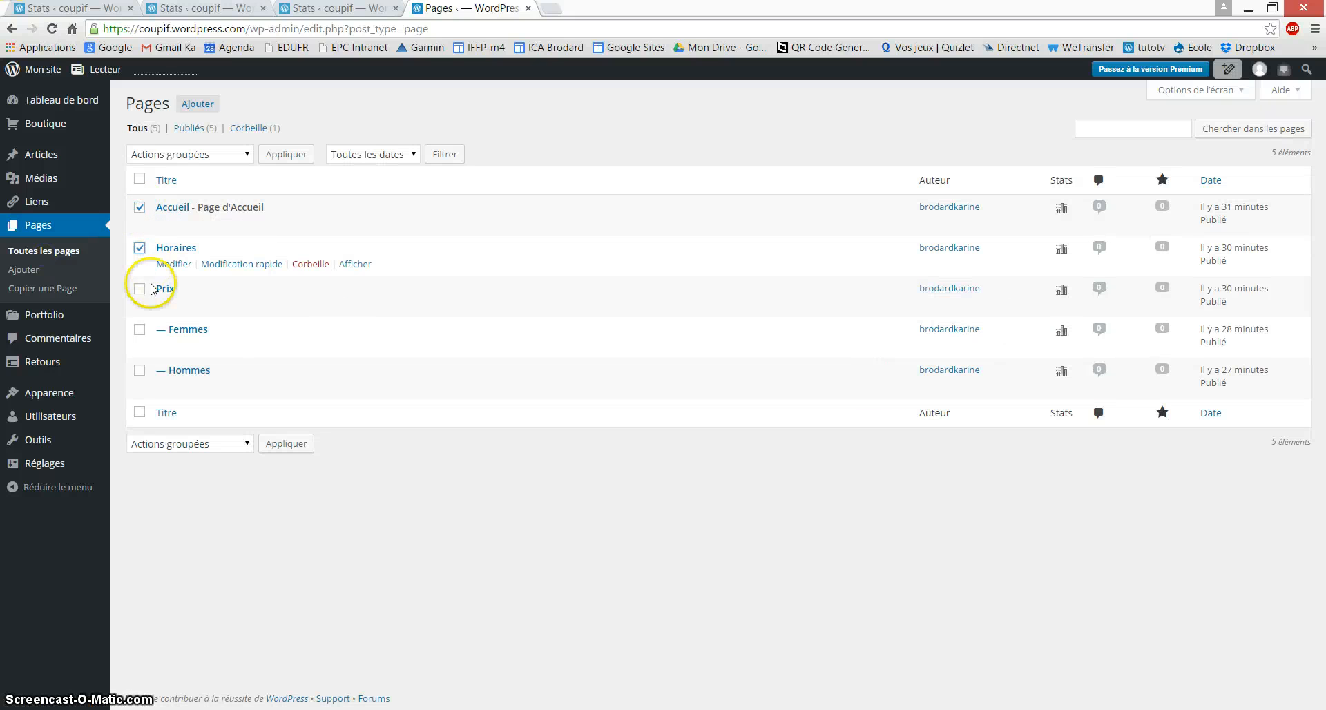
{"action": "left_click", "coordinate": [141, 331]}
{"action": "left_click", "coordinate": [142, 374]}
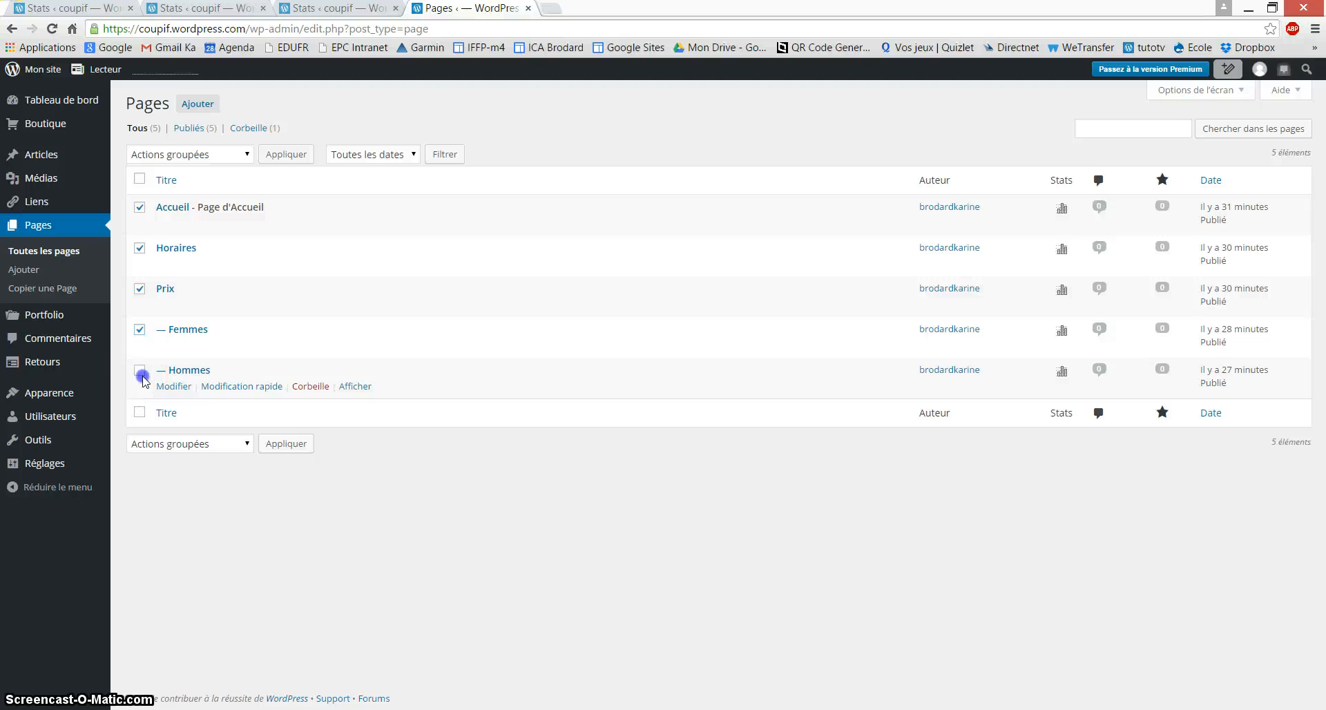
{"action": "left_click", "coordinate": [190, 155]}
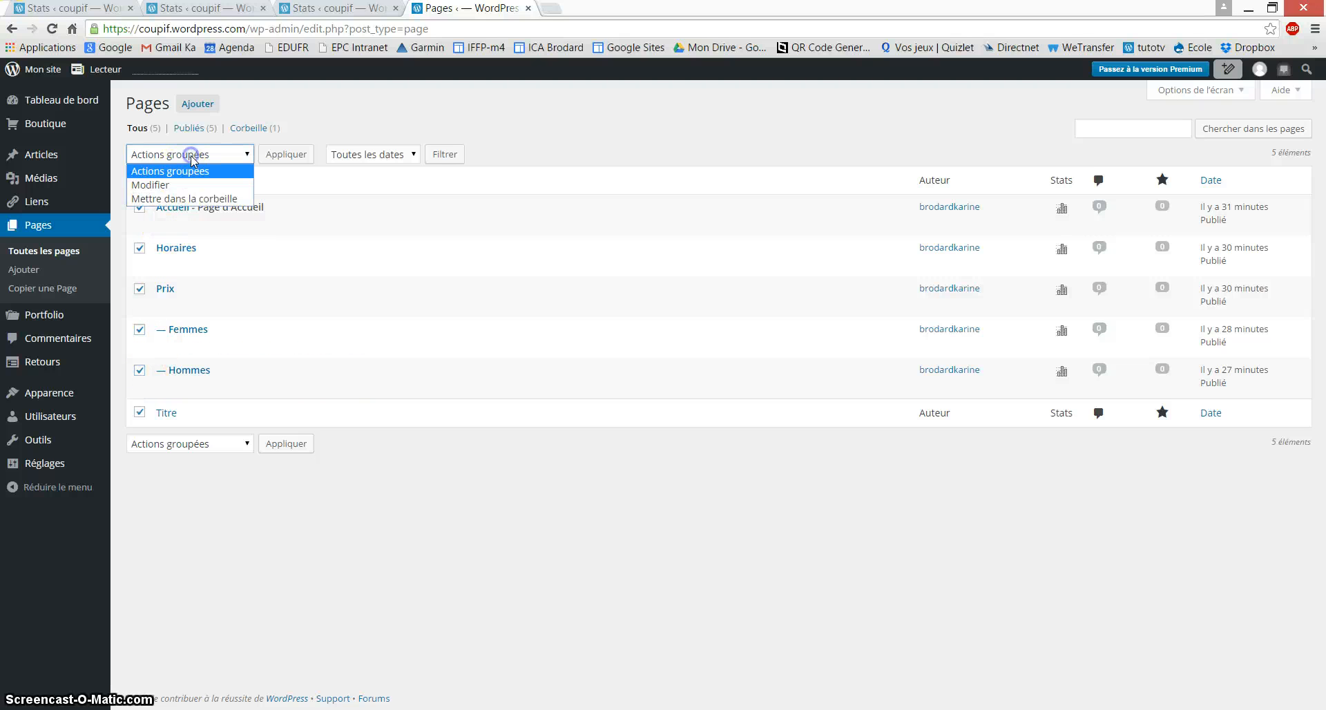
{"action": "left_click", "coordinate": [184, 186]}
{"action": "left_click", "coordinate": [283, 157]}
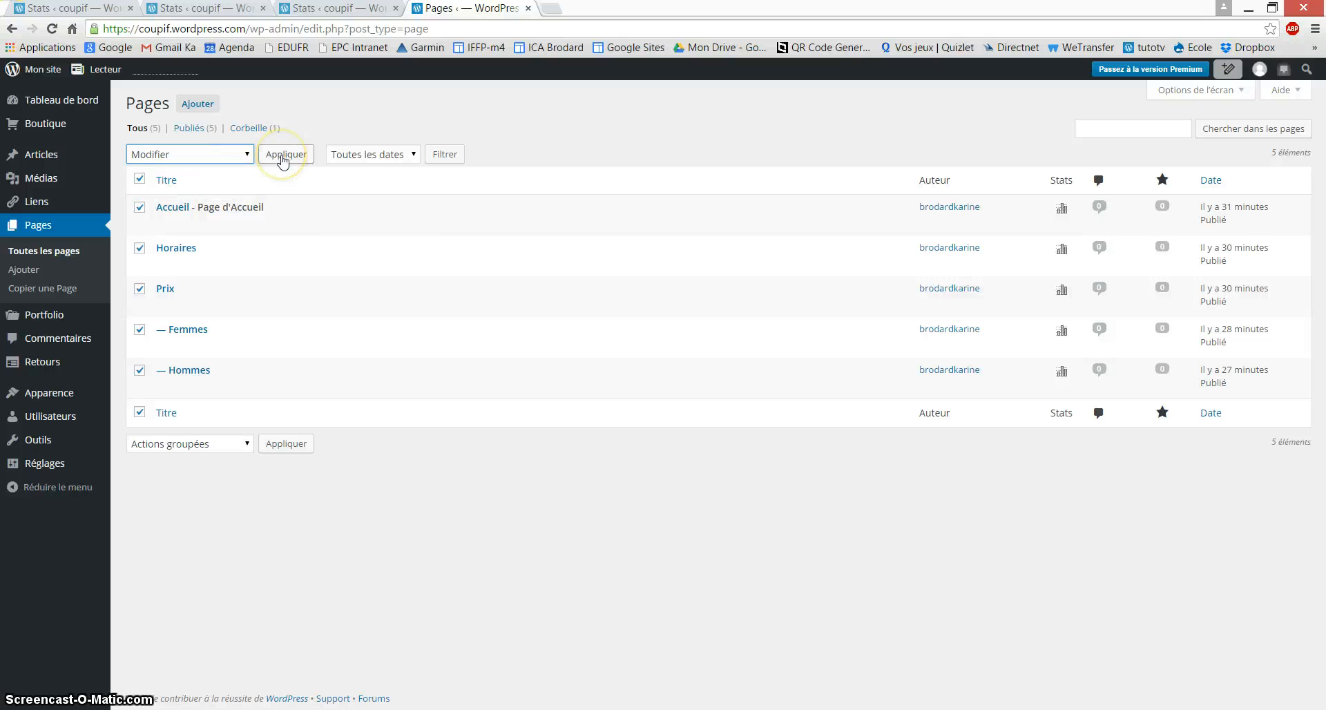
{"action": "left_click", "coordinate": [284, 158]}
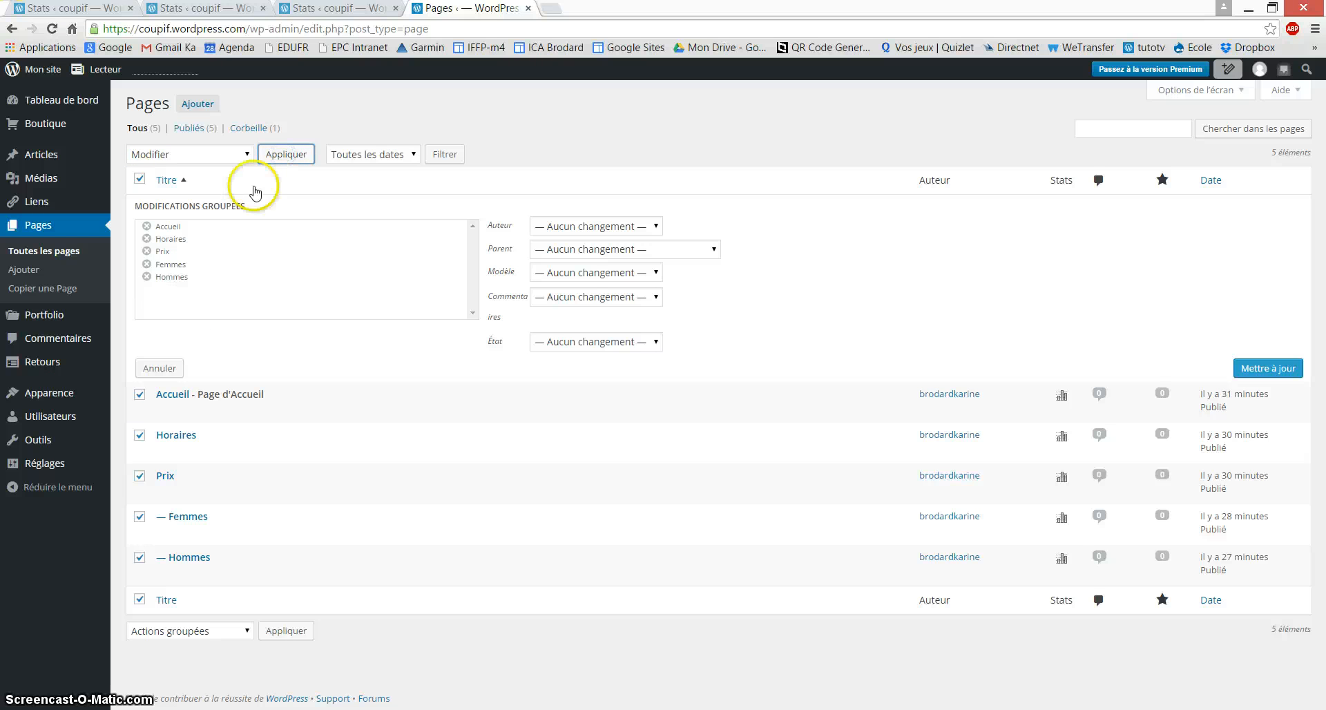
Step: Set Commentaires to Refuser and update all five pages
{"action": "left_click", "coordinate": [577, 296]}
{"action": "left_click", "coordinate": [545, 342]}
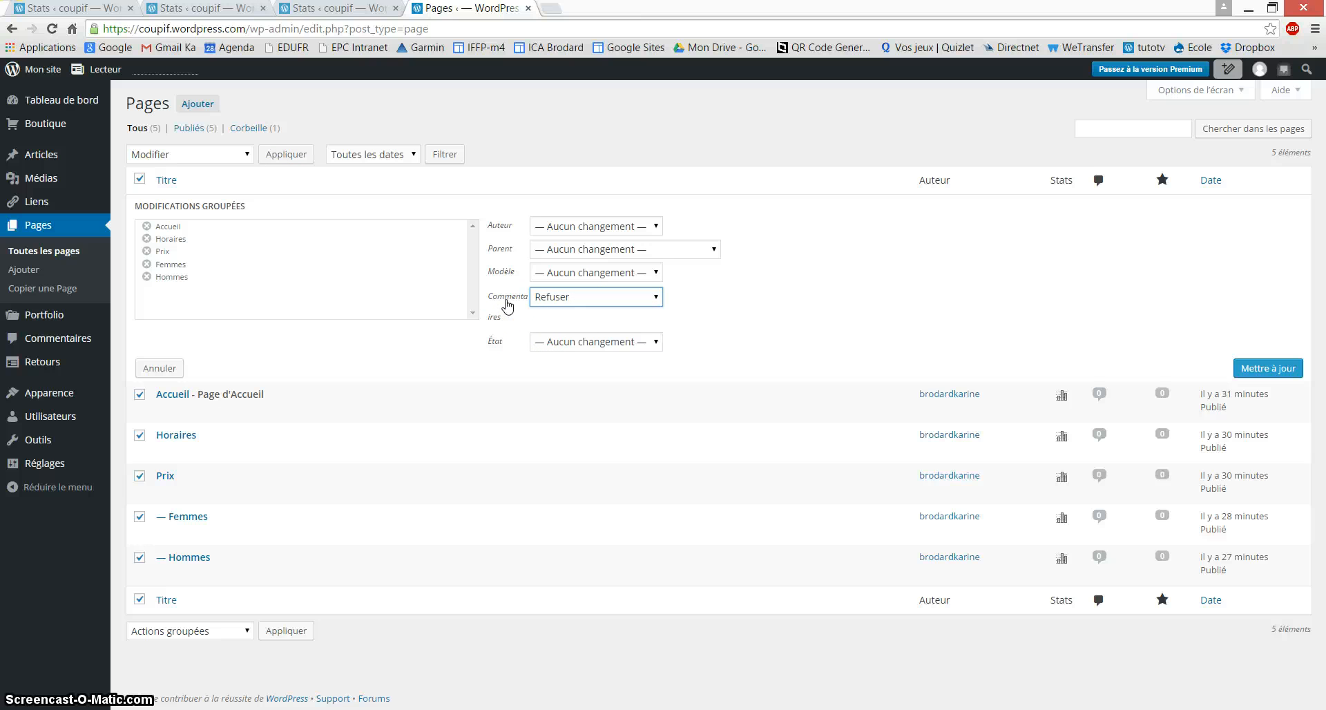
{"action": "left_click", "coordinate": [1260, 377]}
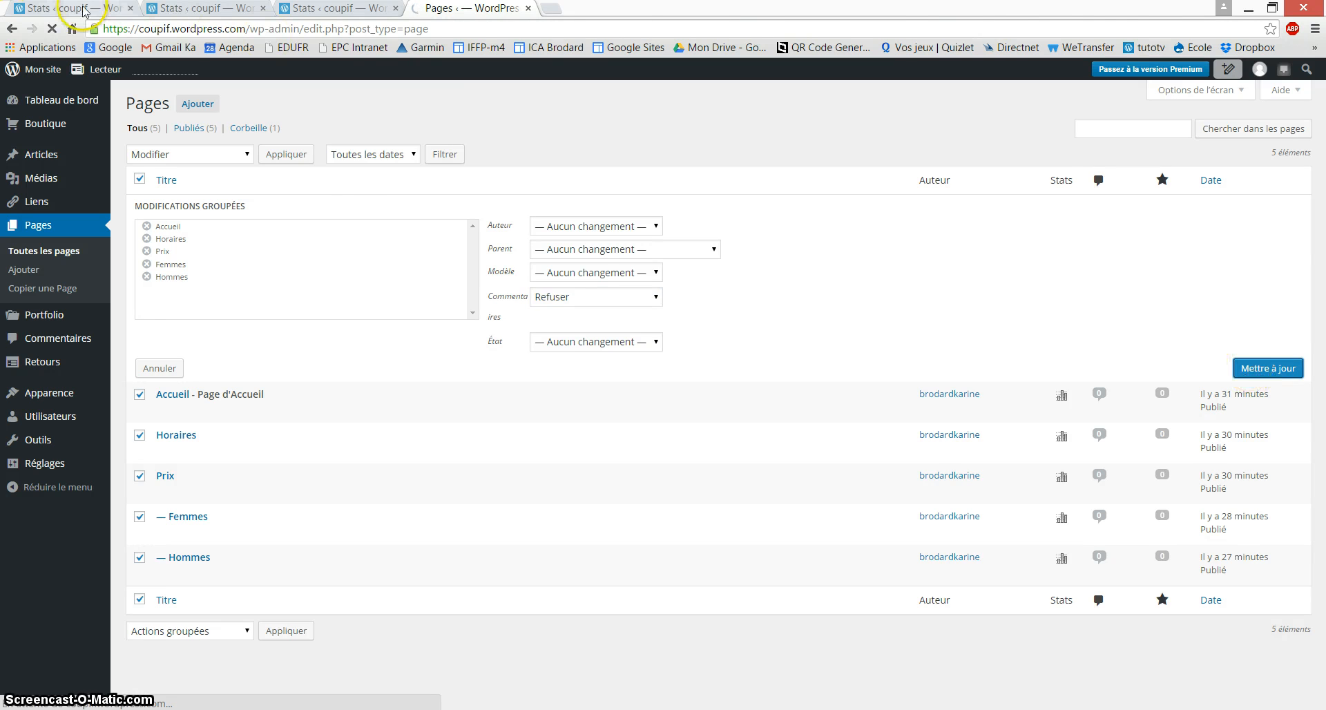
Step: View the public coupif site and scroll down and back up its Accueil page
{"action": "mouse_move", "coordinate": [53, 77]}
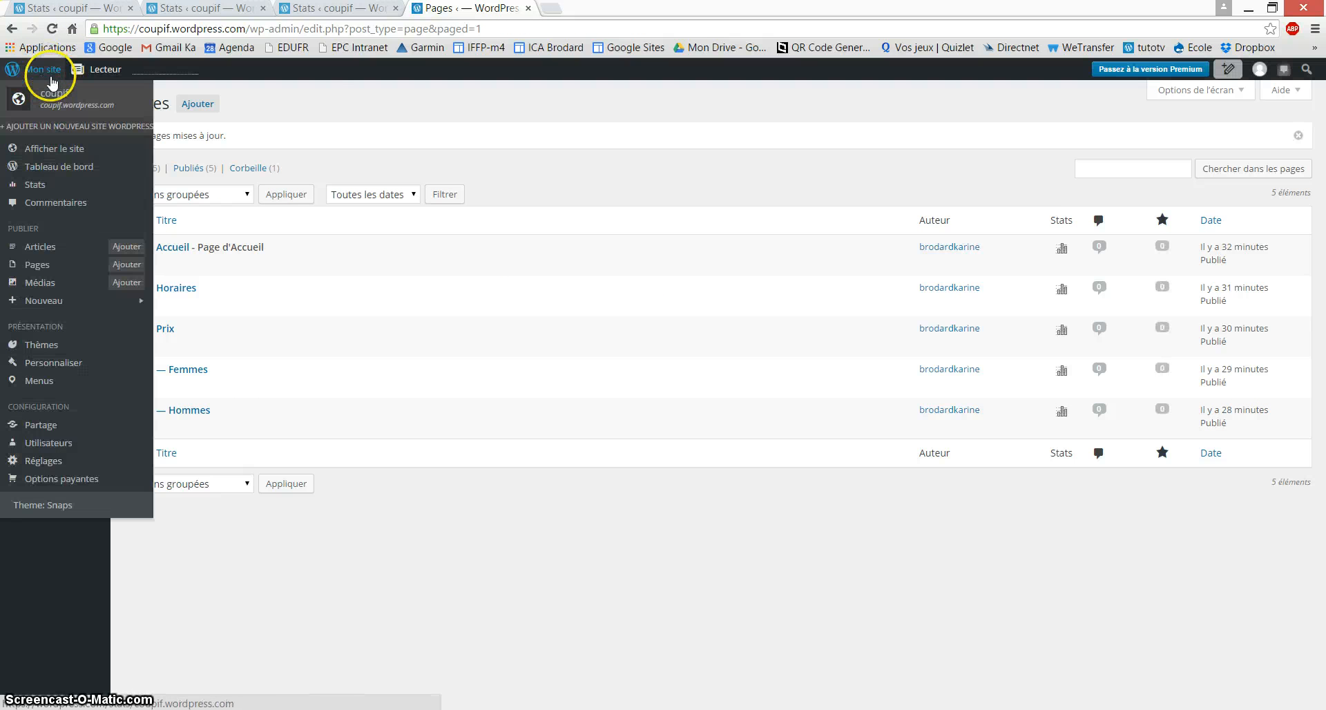
{"action": "left_click", "coordinate": [60, 154]}
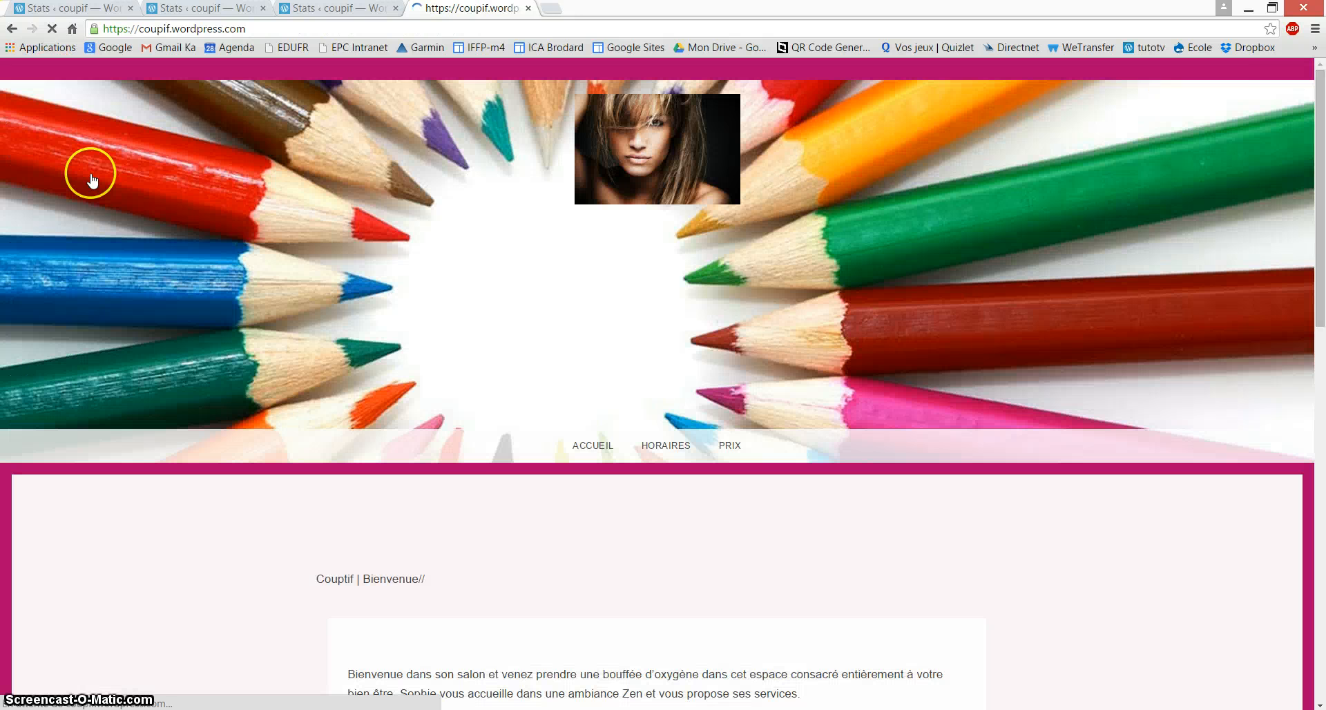
{"action": "scroll", "coordinate": [477, 491], "scroll_direction": "down", "scroll_amount": 4}
{"action": "scroll", "coordinate": [482, 503], "scroll_direction": "down", "scroll_amount": 6}
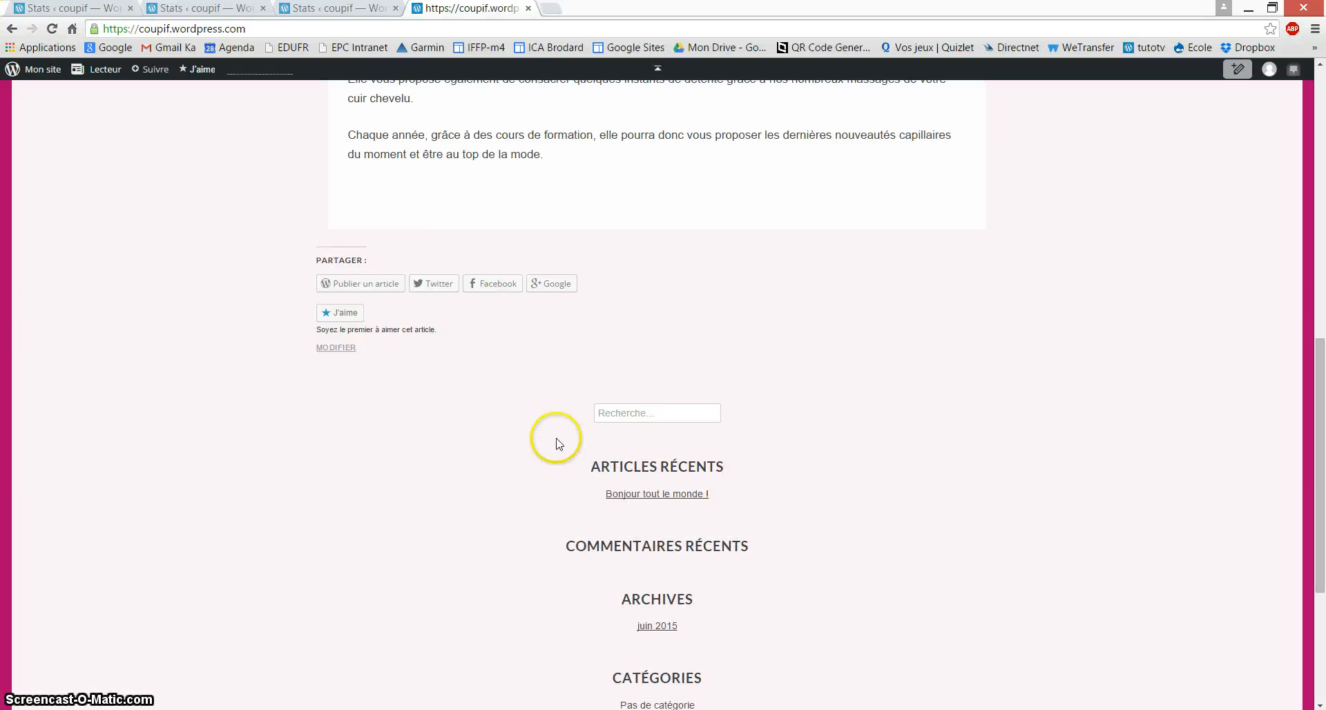
{"action": "scroll", "coordinate": [516, 476], "scroll_direction": "up", "scroll_amount": 1}
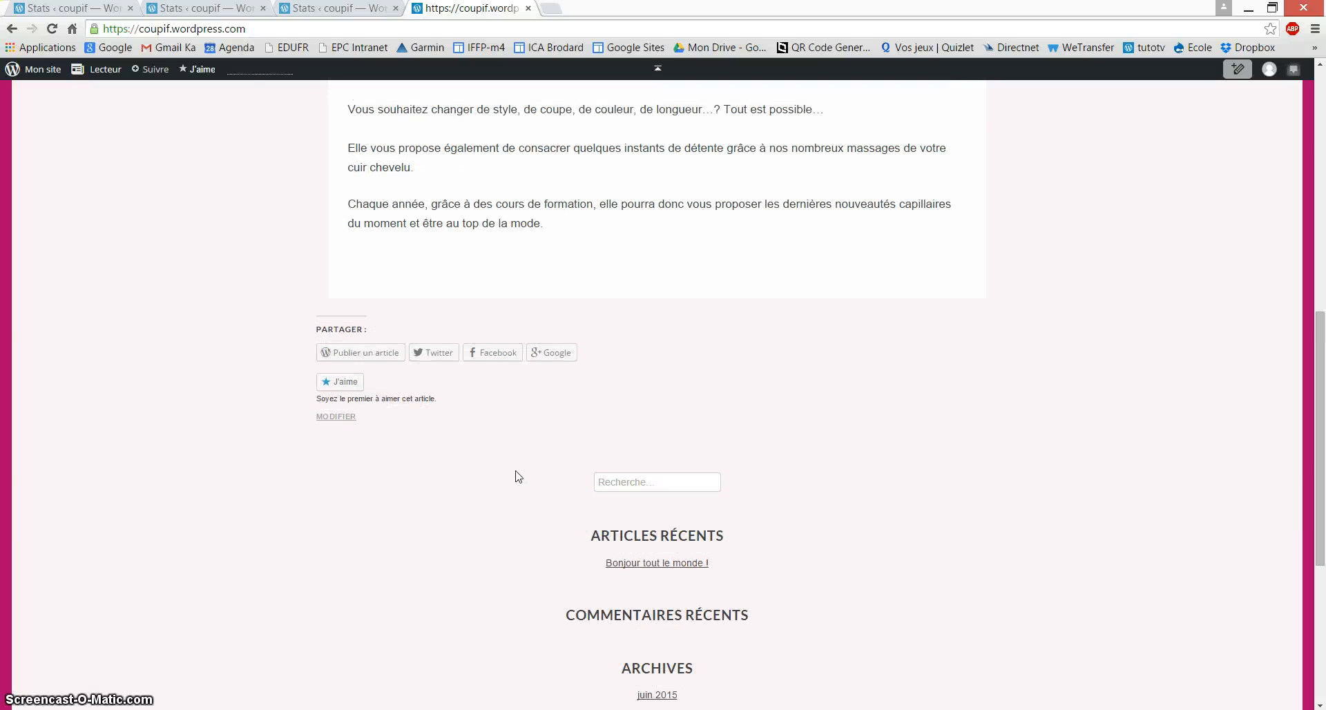
{"action": "scroll", "coordinate": [518, 475], "scroll_direction": "up", "scroll_amount": 9}
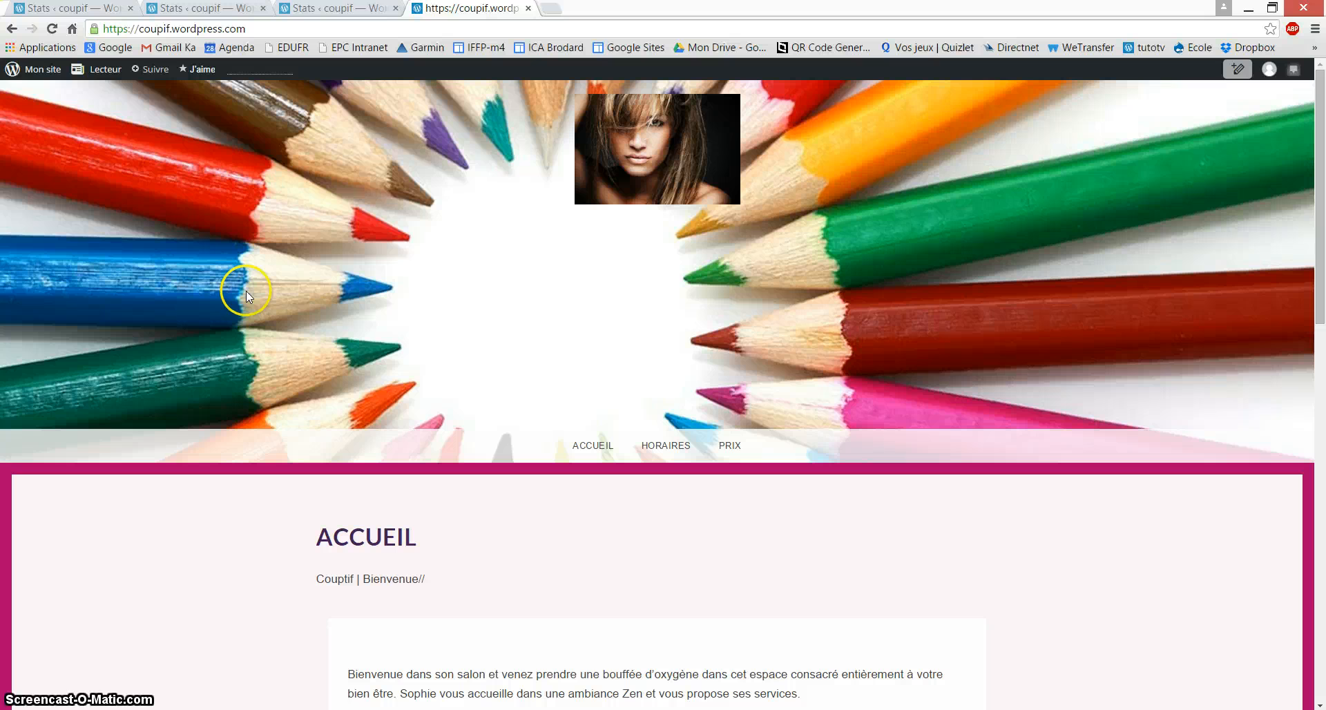
{"action": "mouse_move", "coordinate": [31, 72]}
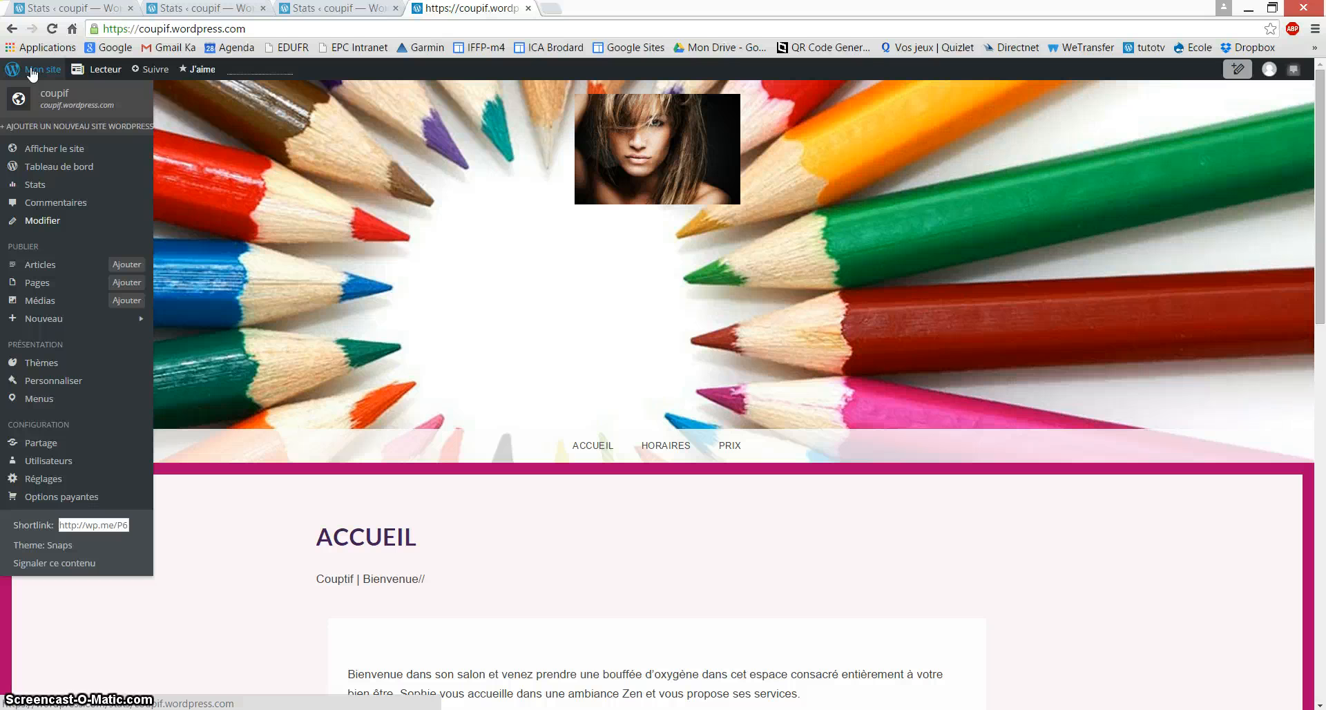
Step: In Toutes les pages, tick all five pages and open bulk editing
{"action": "left_click", "coordinate": [41, 283]}
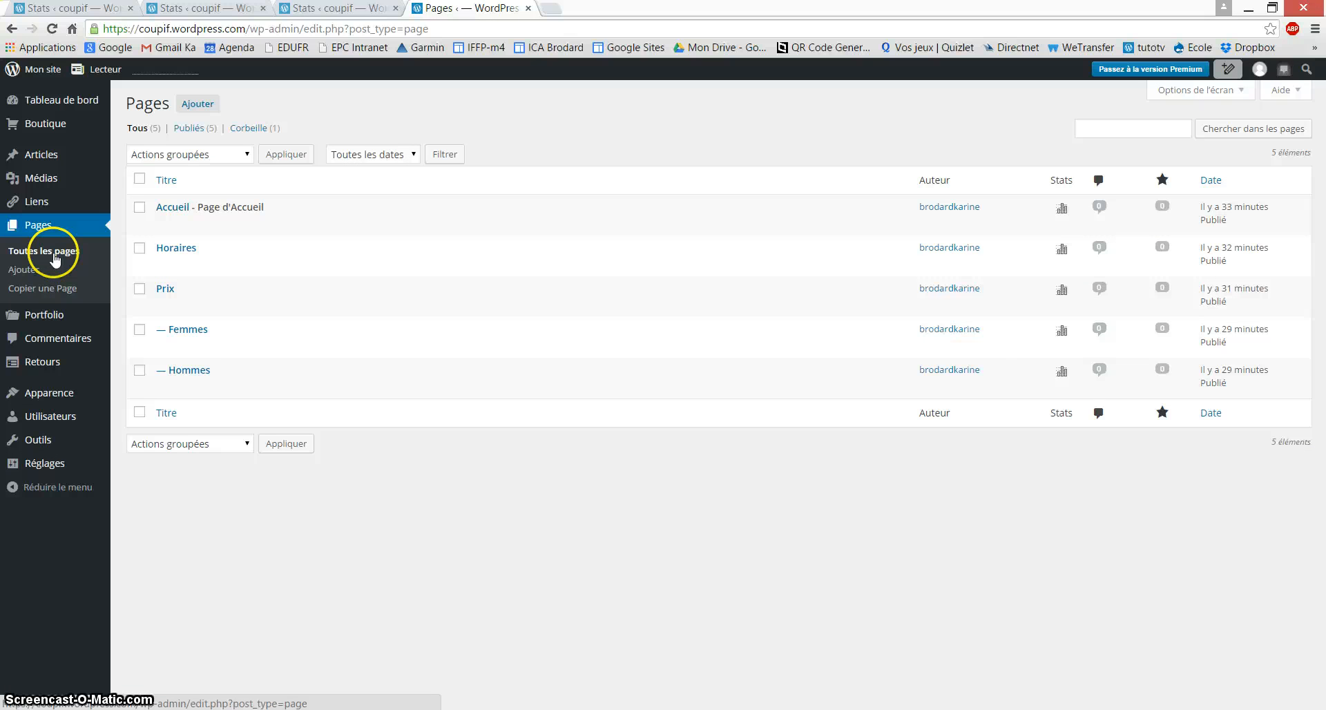
{"action": "left_click", "coordinate": [55, 257]}
{"action": "left_click", "coordinate": [140, 207]}
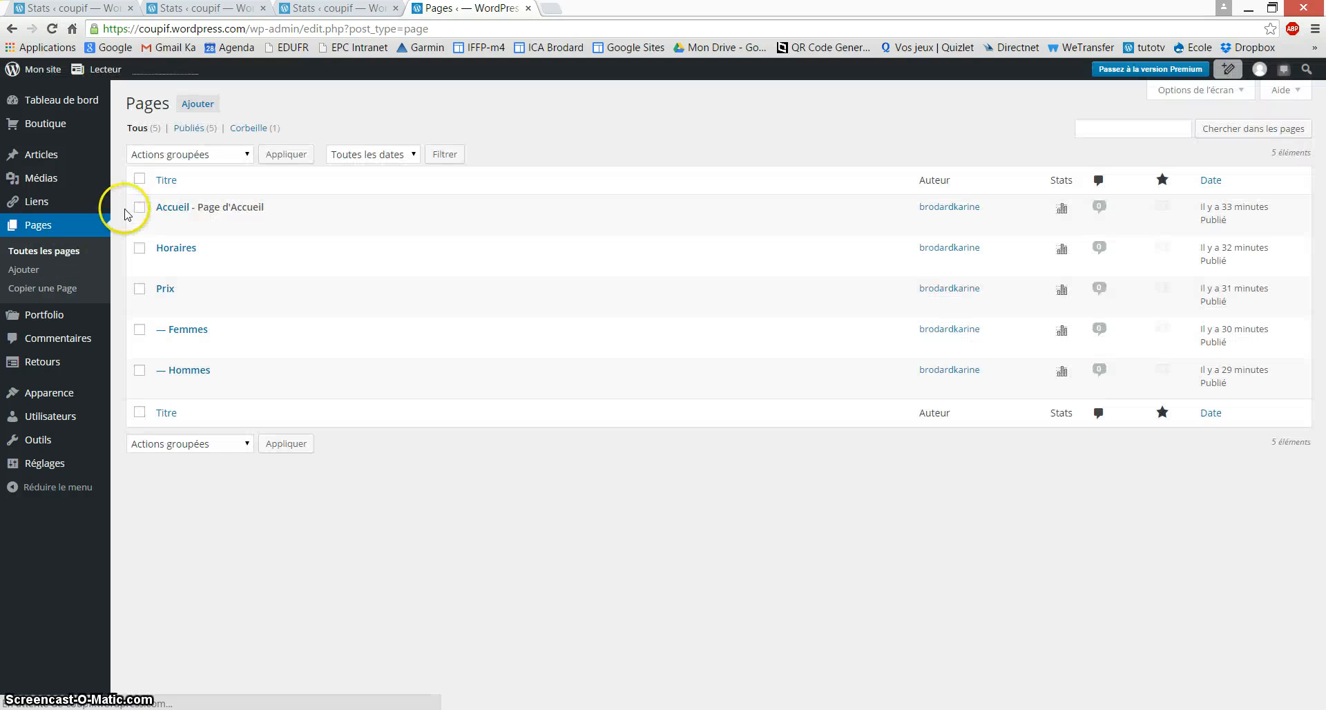
{"action": "left_click", "coordinate": [143, 248]}
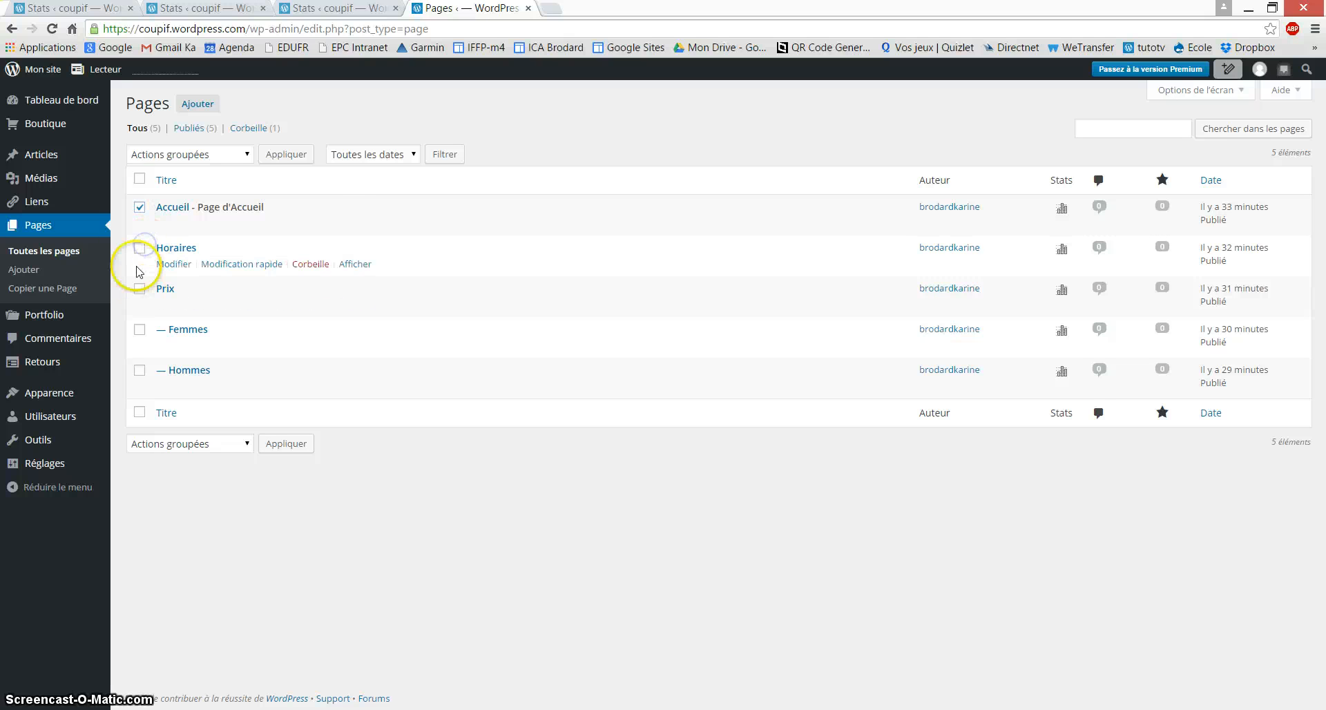
{"action": "left_click", "coordinate": [139, 254]}
{"action": "left_click", "coordinate": [140, 248]}
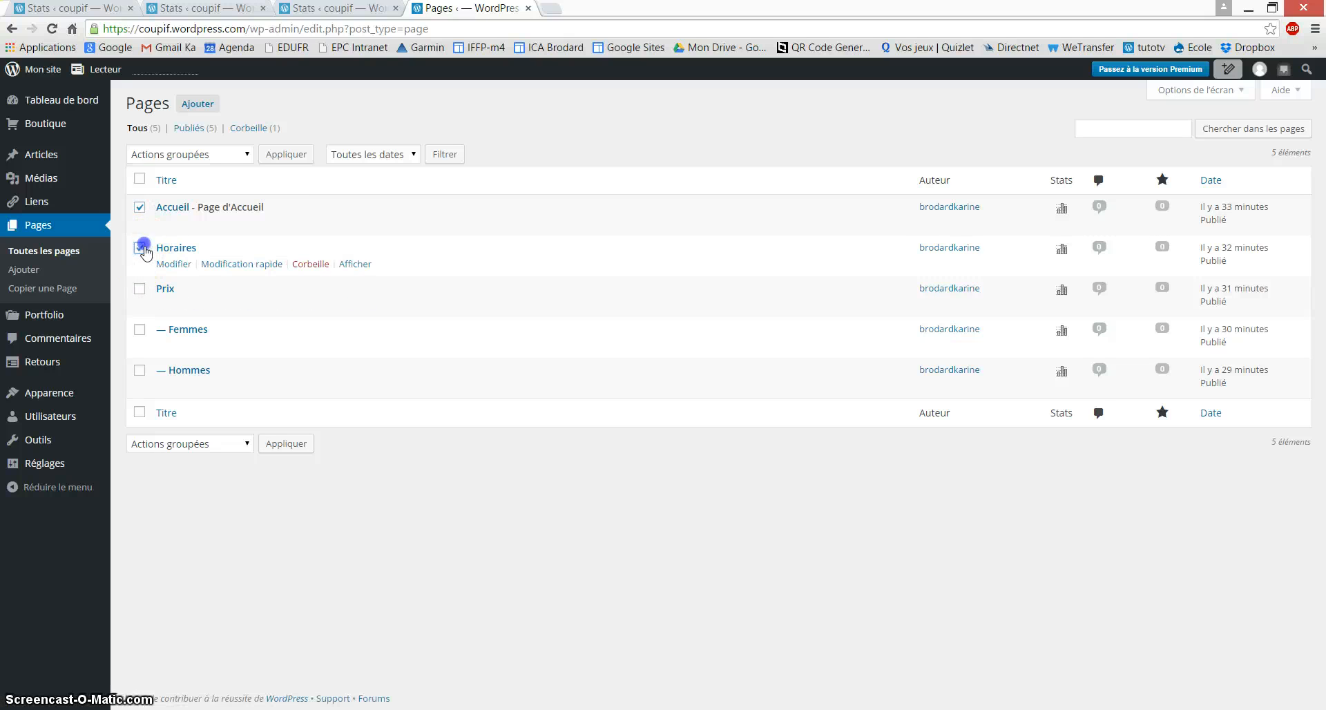
{"action": "left_click", "coordinate": [139, 290]}
{"action": "left_click", "coordinate": [140, 330]}
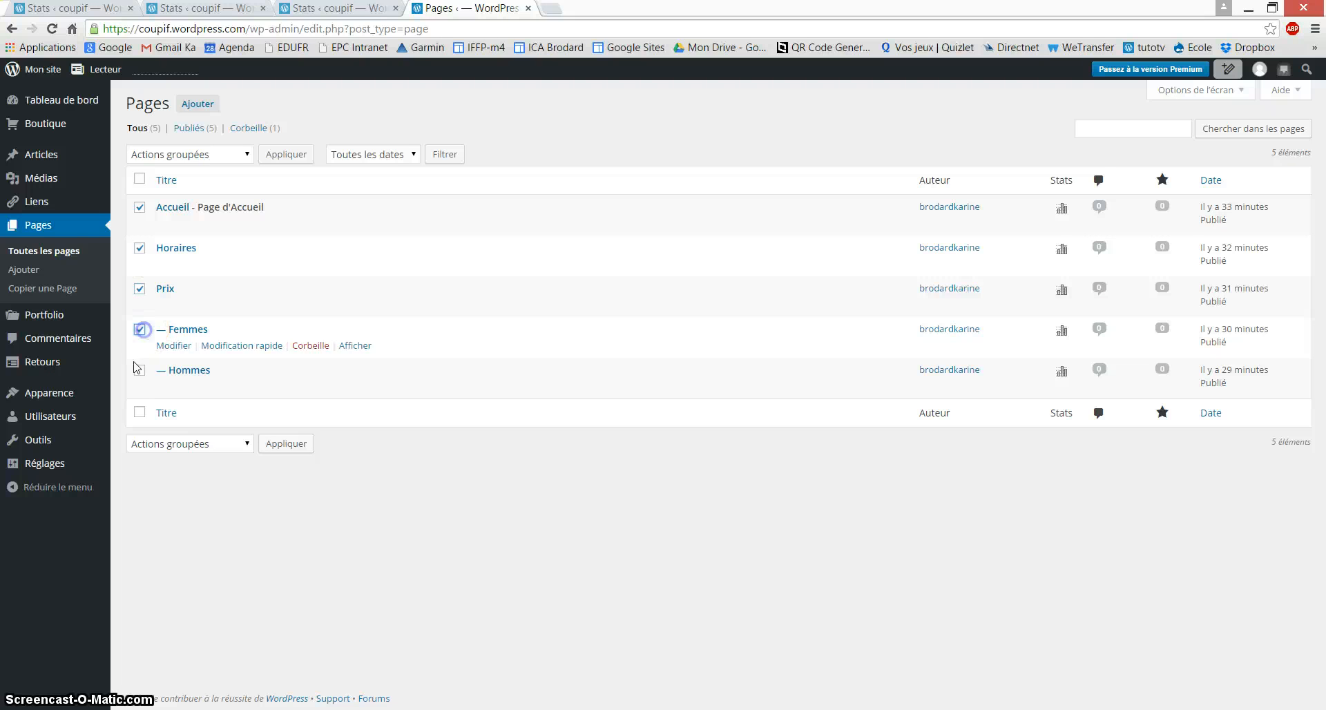
{"action": "left_click", "coordinate": [140, 370]}
{"action": "left_click", "coordinate": [190, 155]}
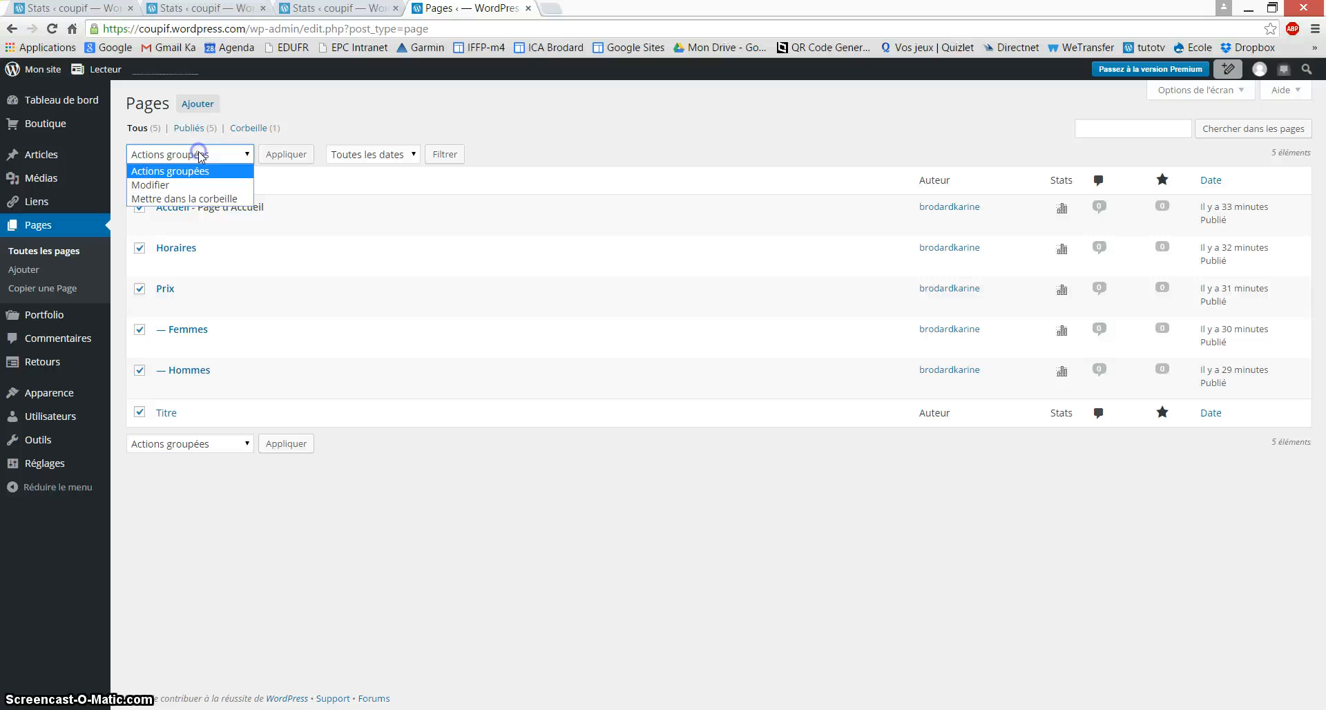
{"action": "left_click", "coordinate": [174, 181]}
{"action": "left_click", "coordinate": [286, 154]}
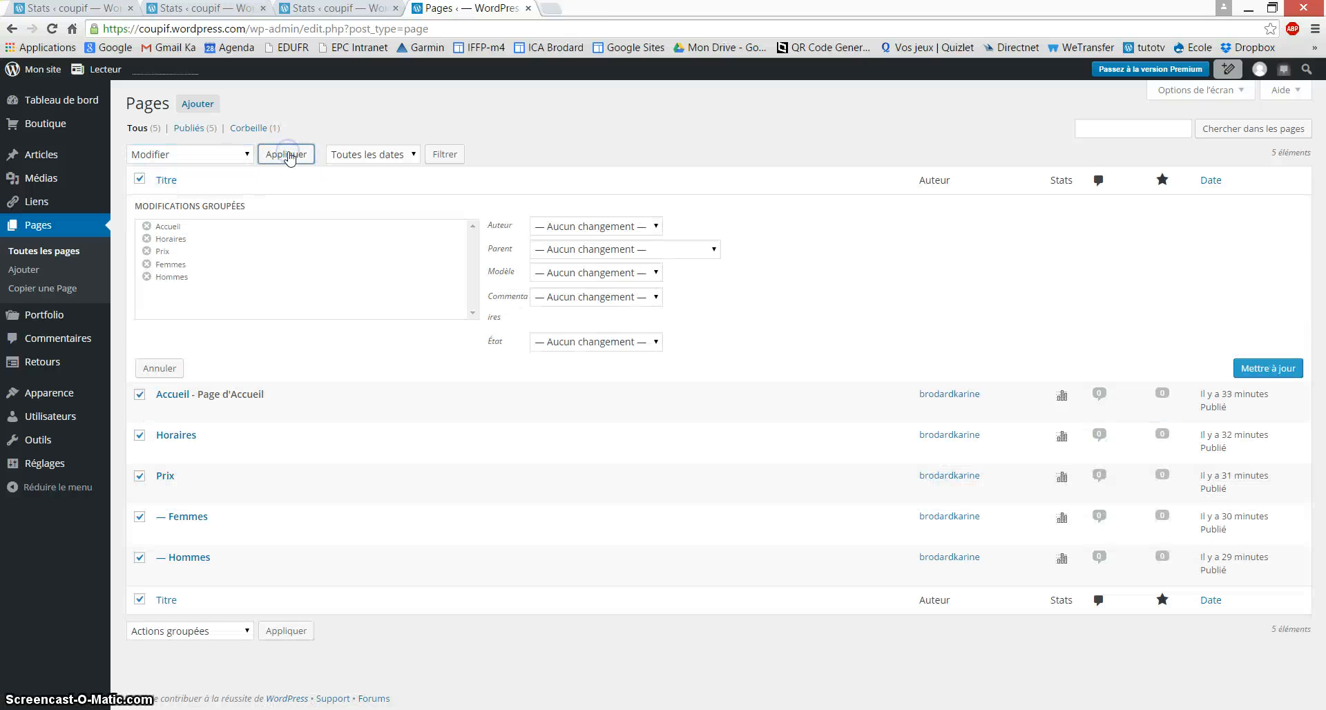
Step: Set État to Publié and apply the update to all five pages
{"action": "left_click", "coordinate": [558, 341]}
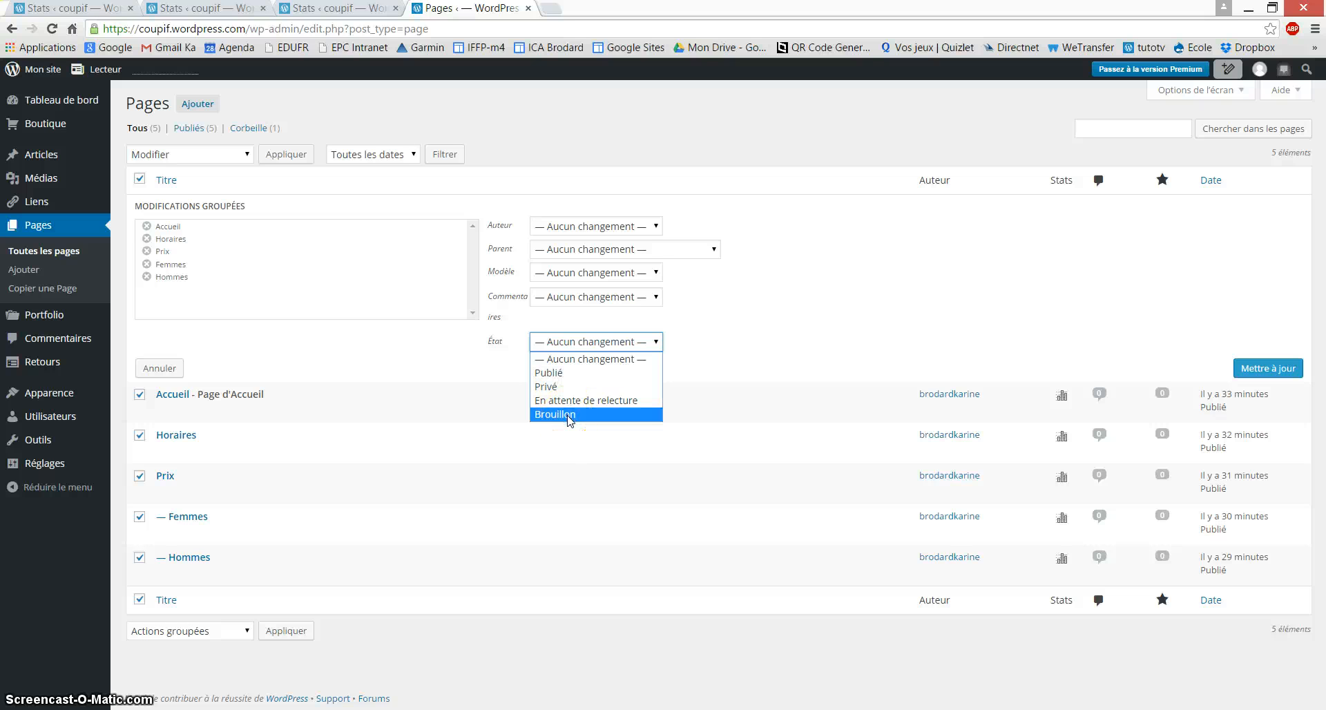
{"action": "left_click", "coordinate": [597, 374]}
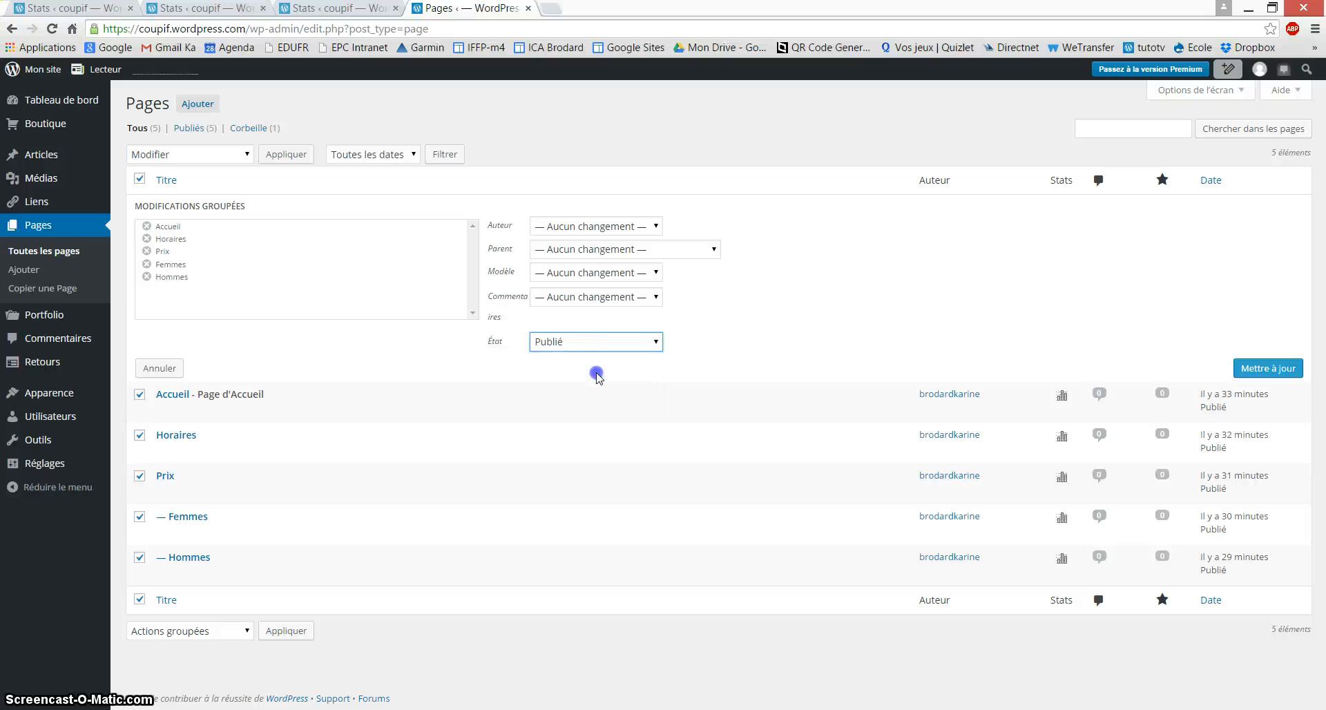
{"action": "left_click", "coordinate": [1285, 369]}
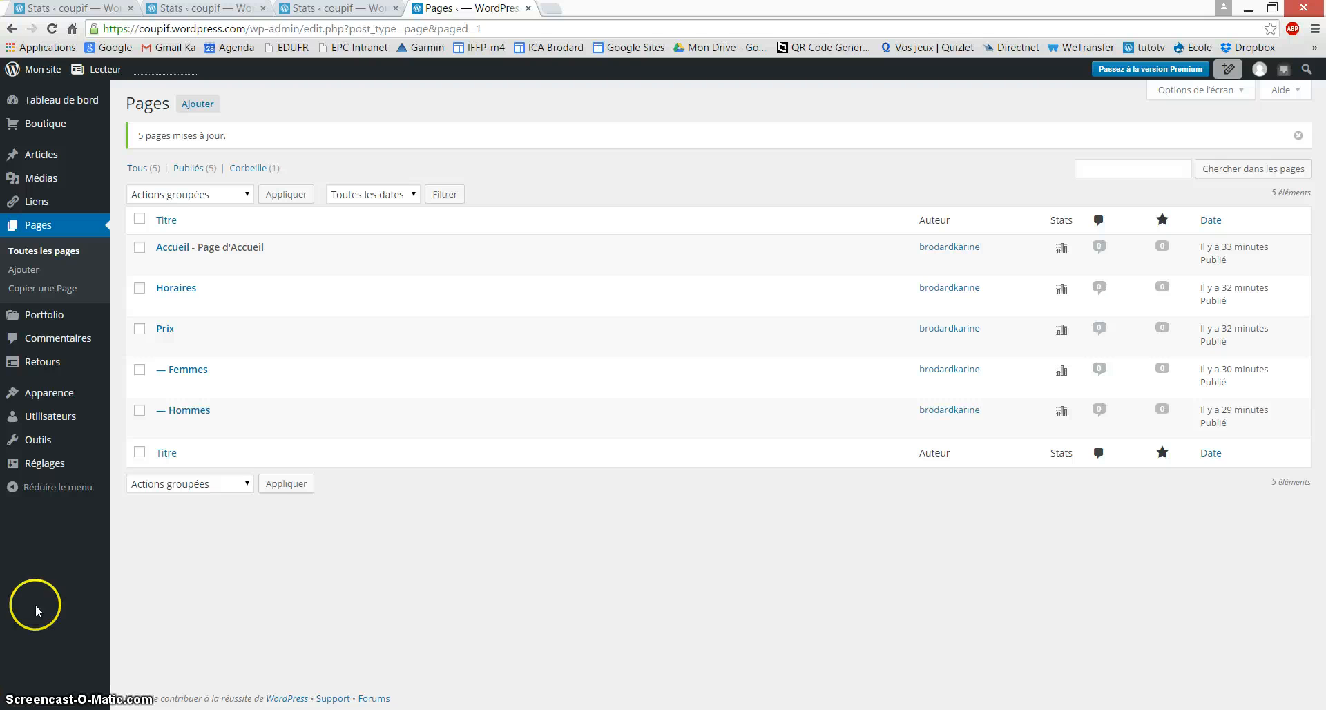
Step: In Utilisateurs > Inviter, enter the invitee's e-mail address
{"action": "left_click", "coordinate": [69, 424]}
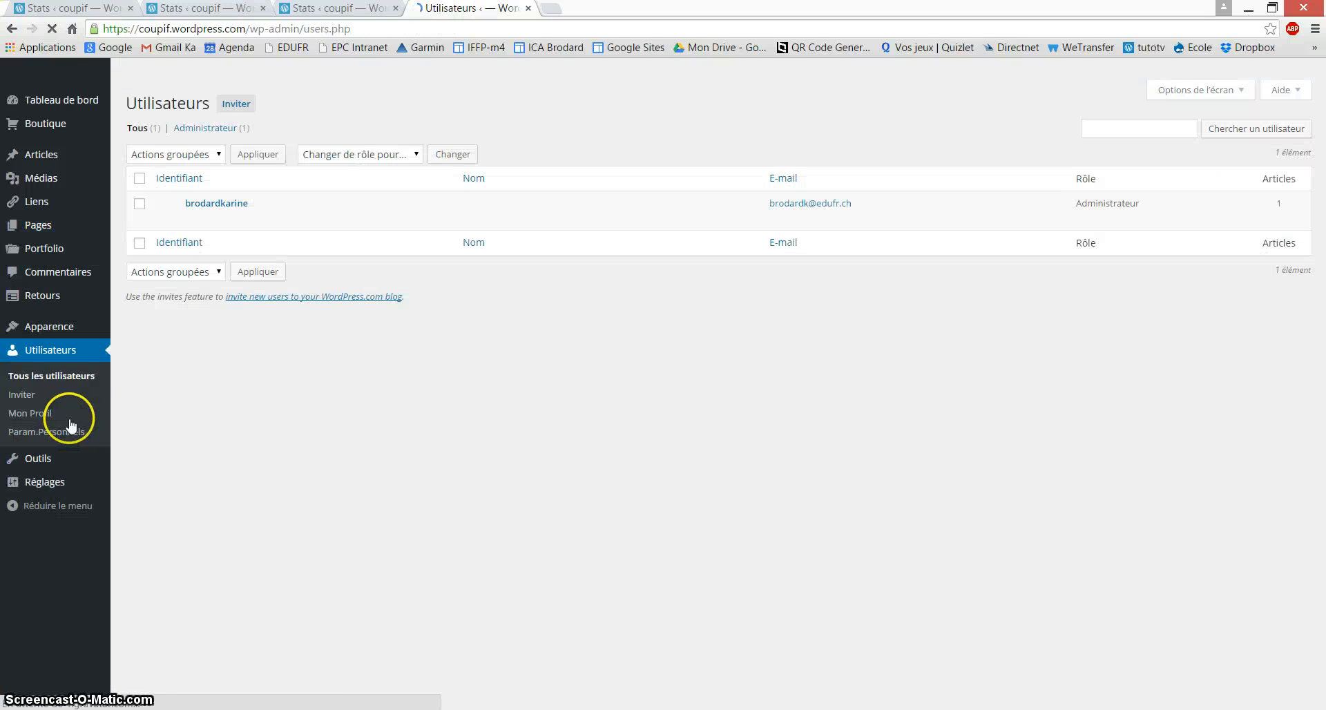
{"action": "left_click", "coordinate": [31, 396]}
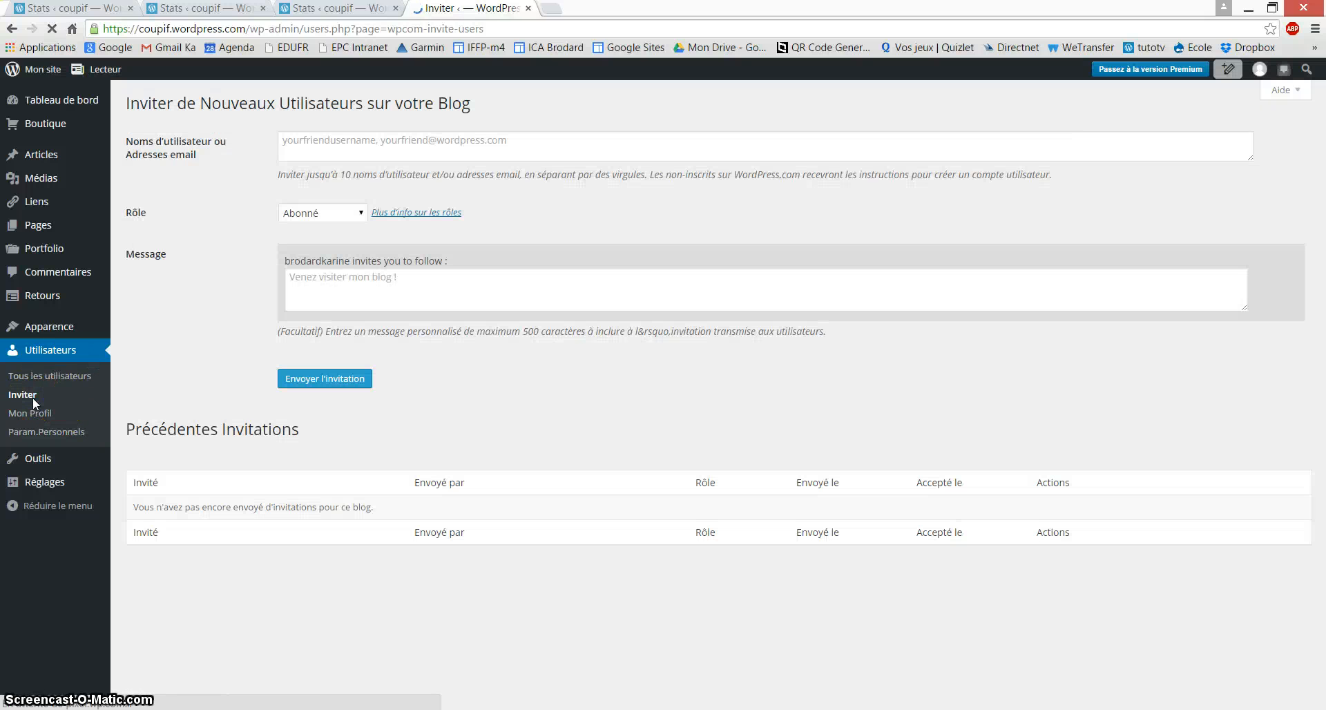
{"action": "left_click", "coordinate": [304, 148]}
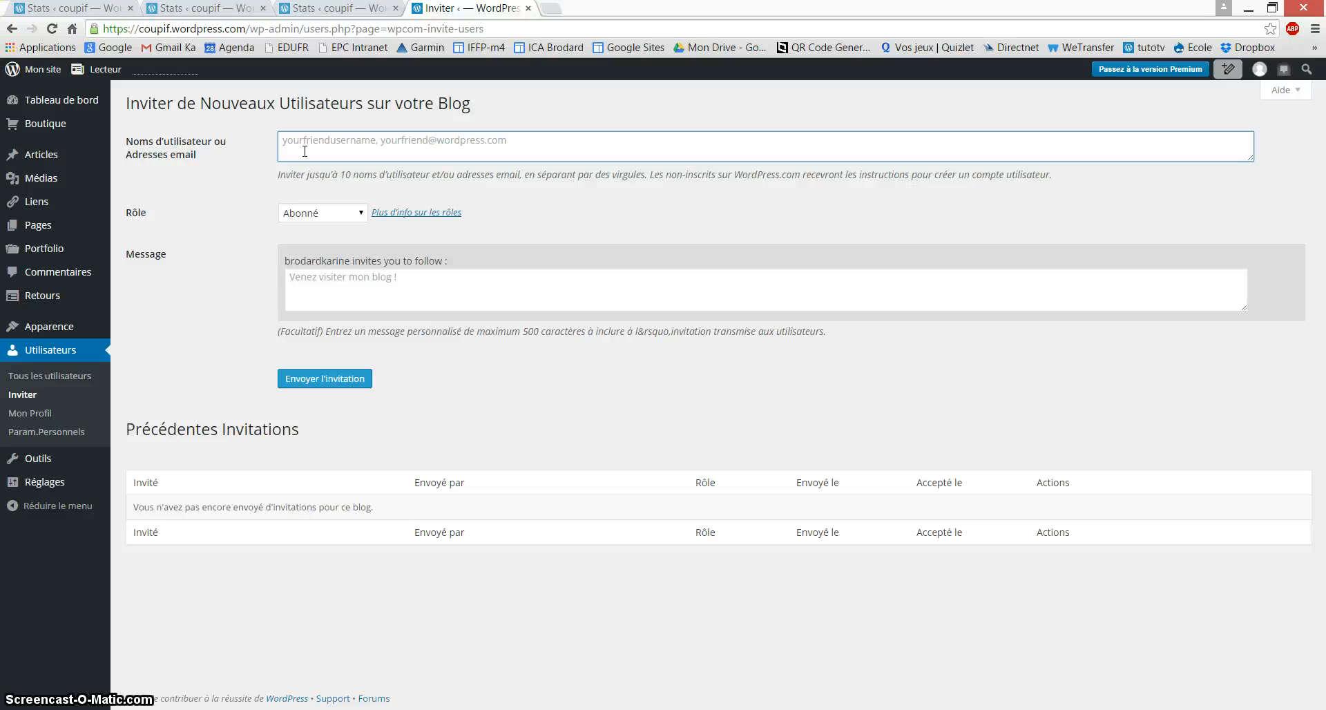
{"action": "type", "text": "l"}
{"action": "key", "text": "BackSpace"}
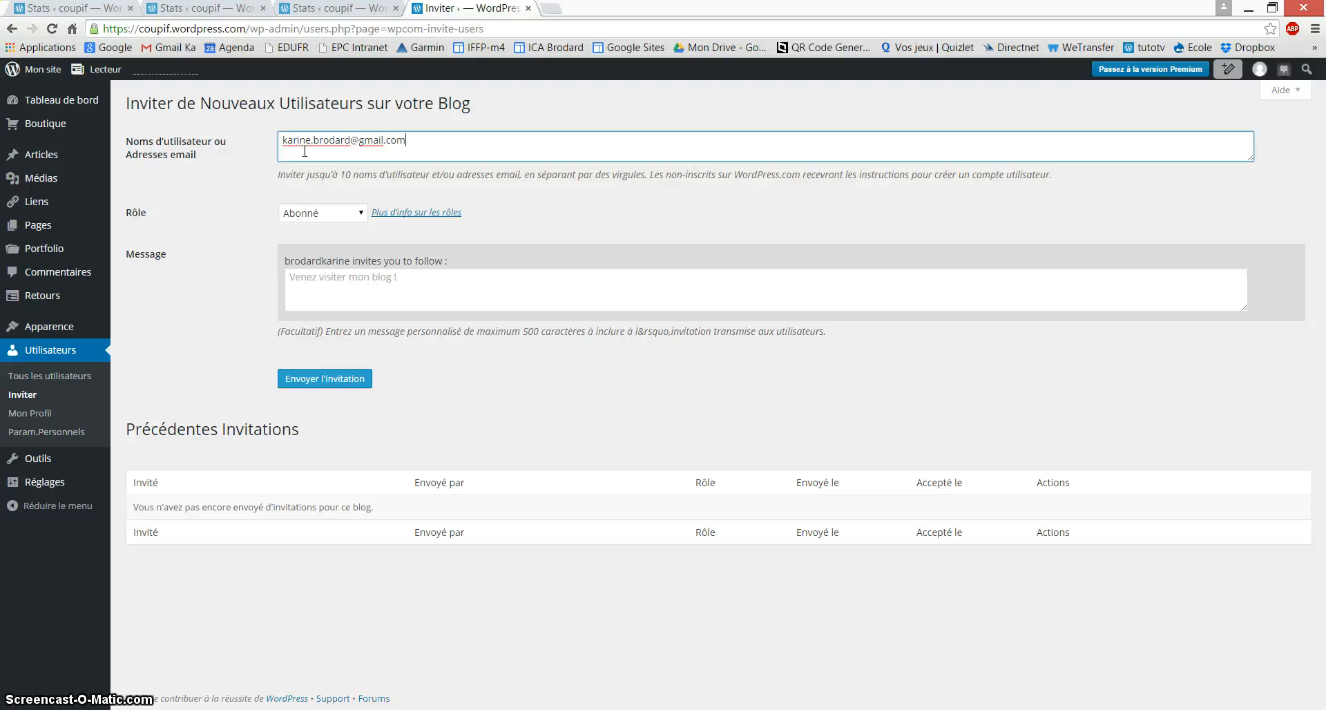
Step: Assign the Administrateur role and send the invitation
{"action": "left_click", "coordinate": [309, 213]}
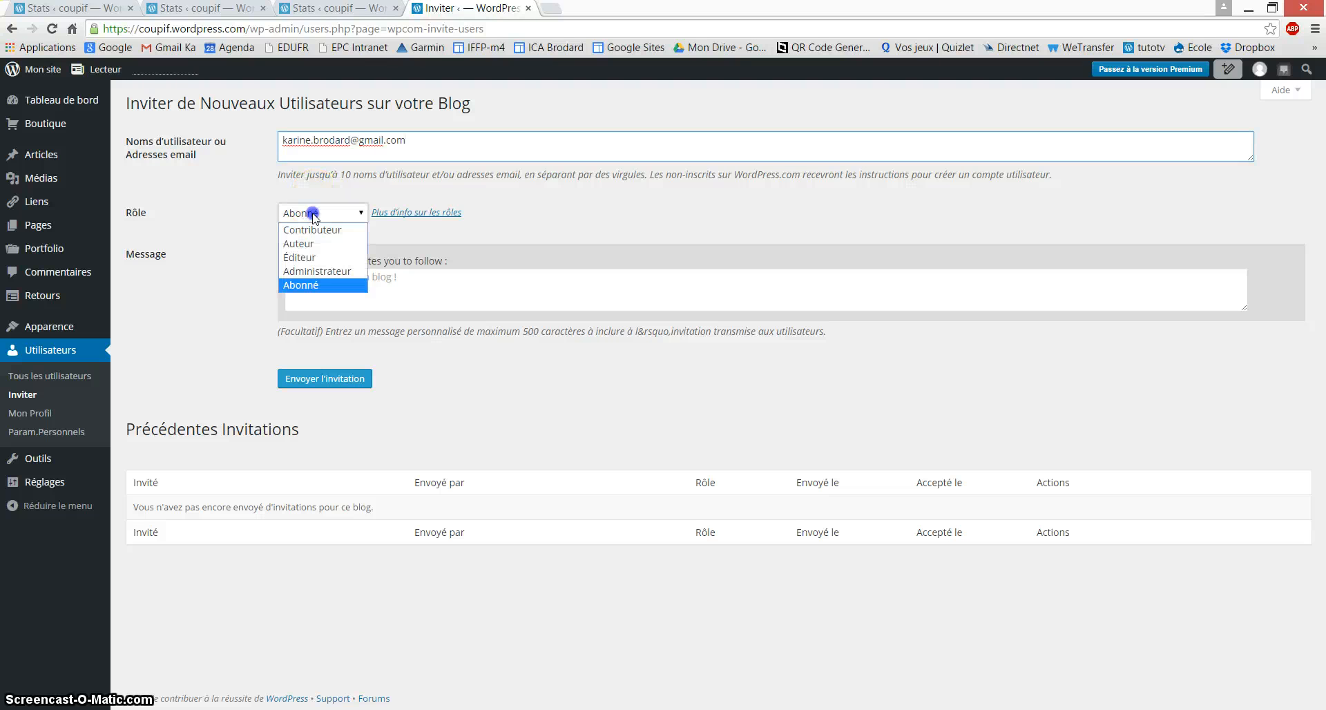
{"action": "left_click", "coordinate": [320, 273]}
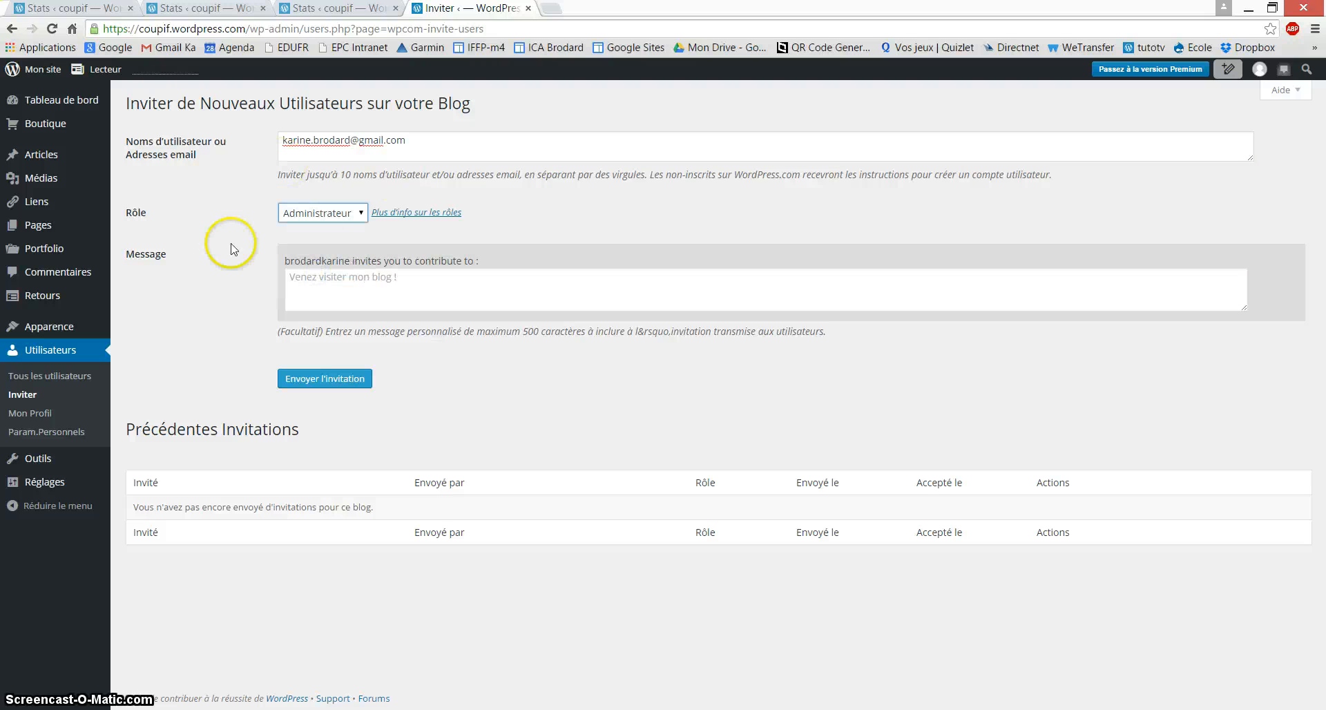
{"action": "left_click", "coordinate": [313, 282]}
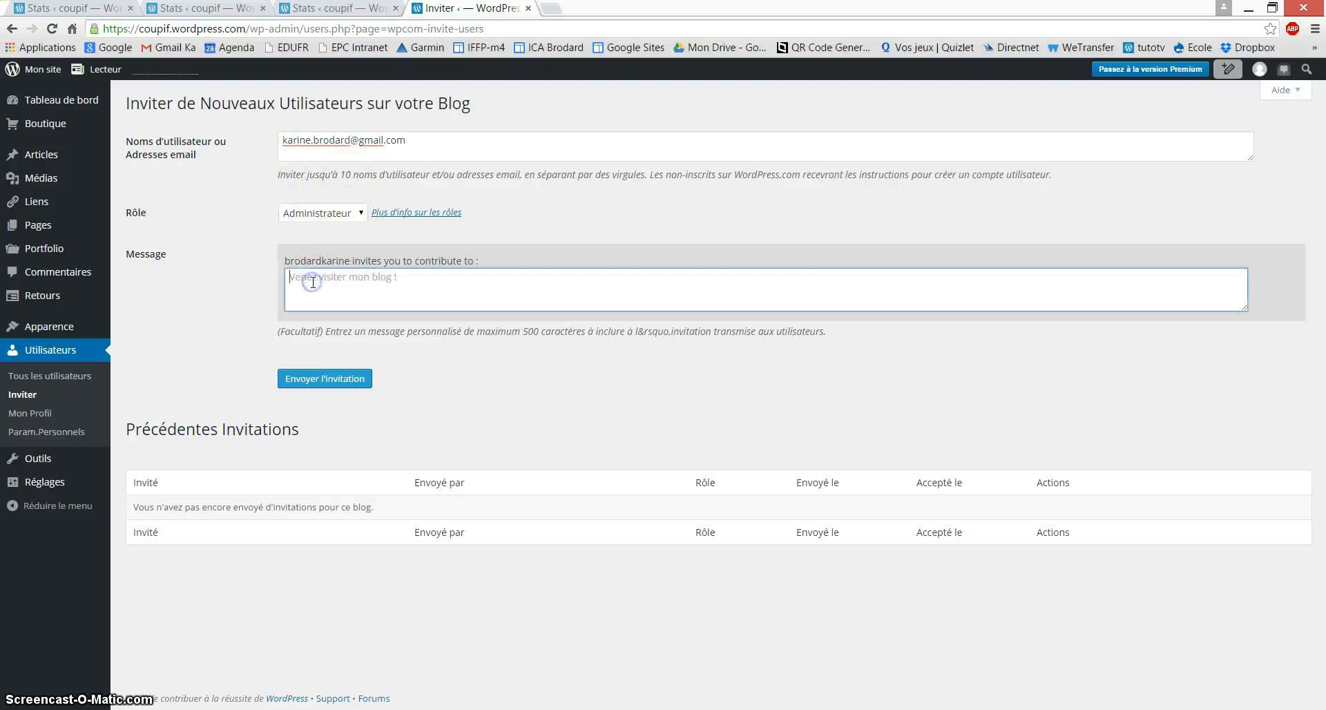
{"action": "left_click", "coordinate": [326, 380]}
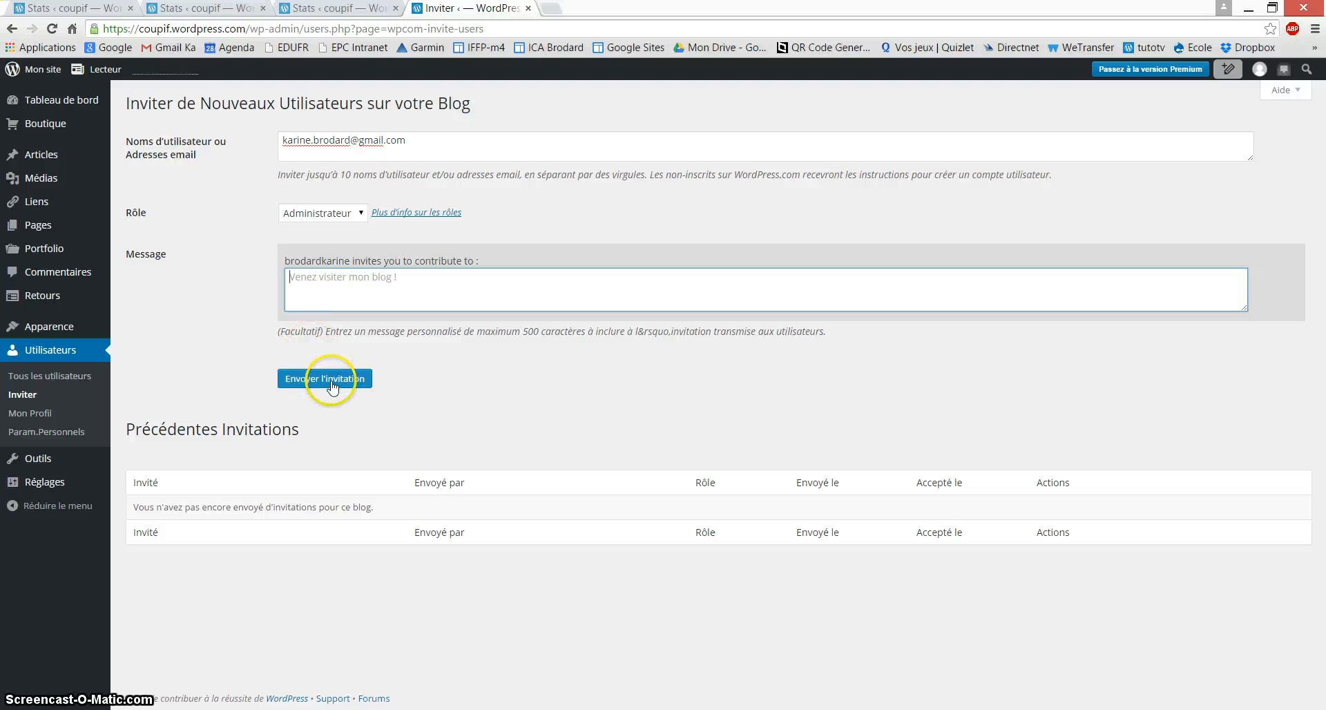